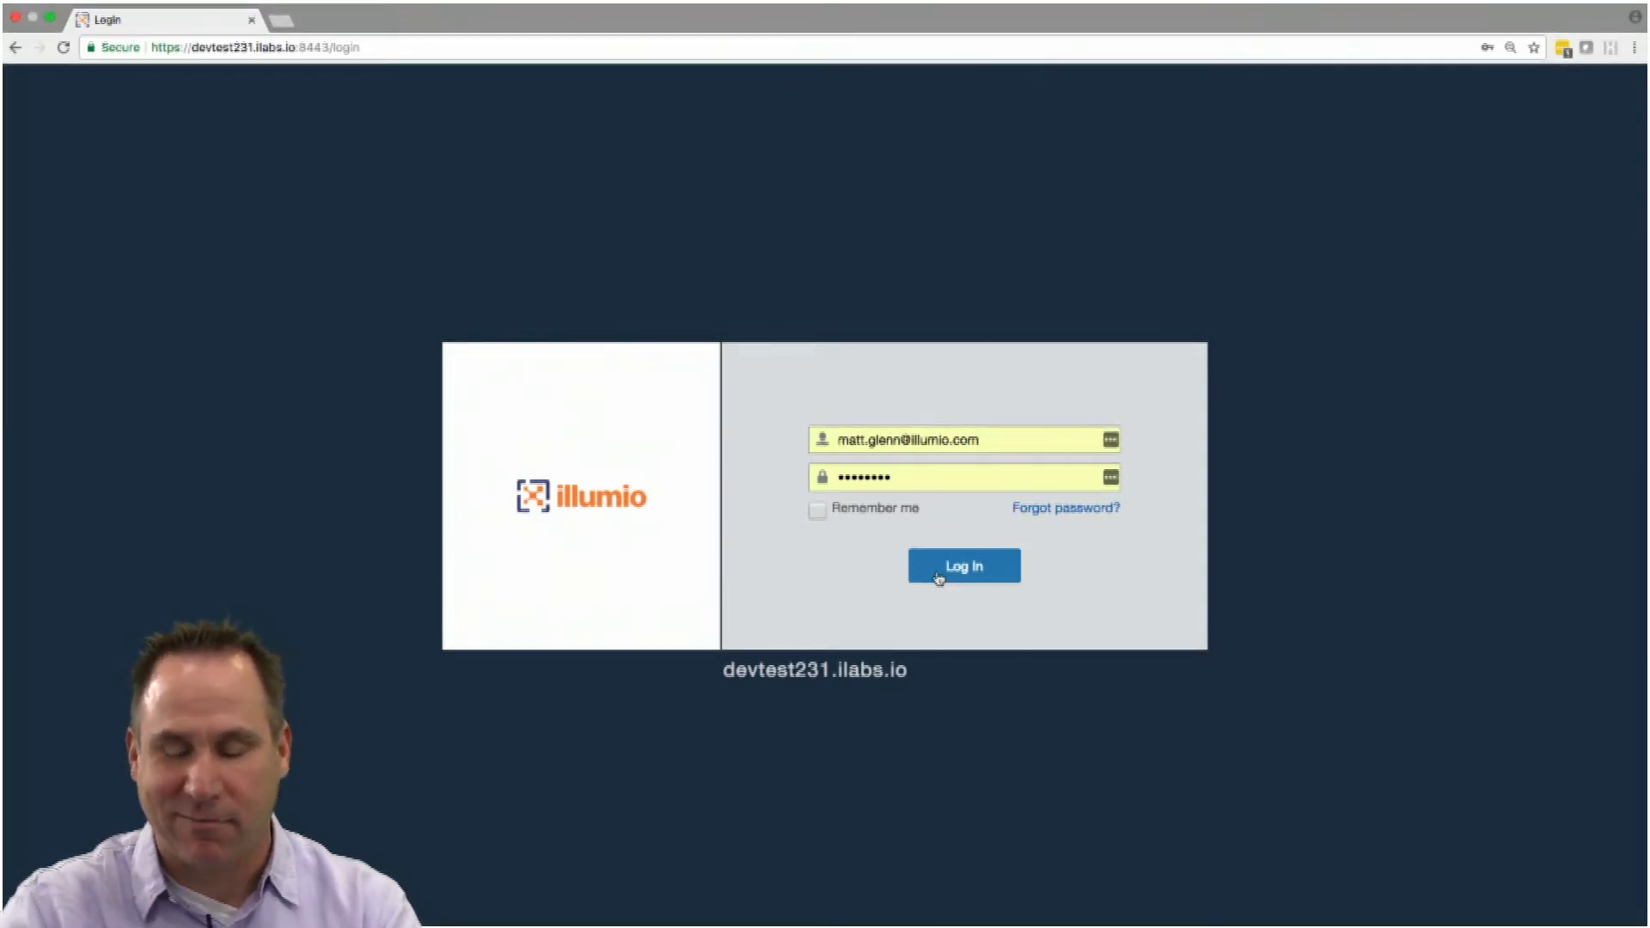
Sign in to the Illumio console with the saved credentials after the first login attempt fails
{"action": "left_click", "coordinate": [939, 578]}
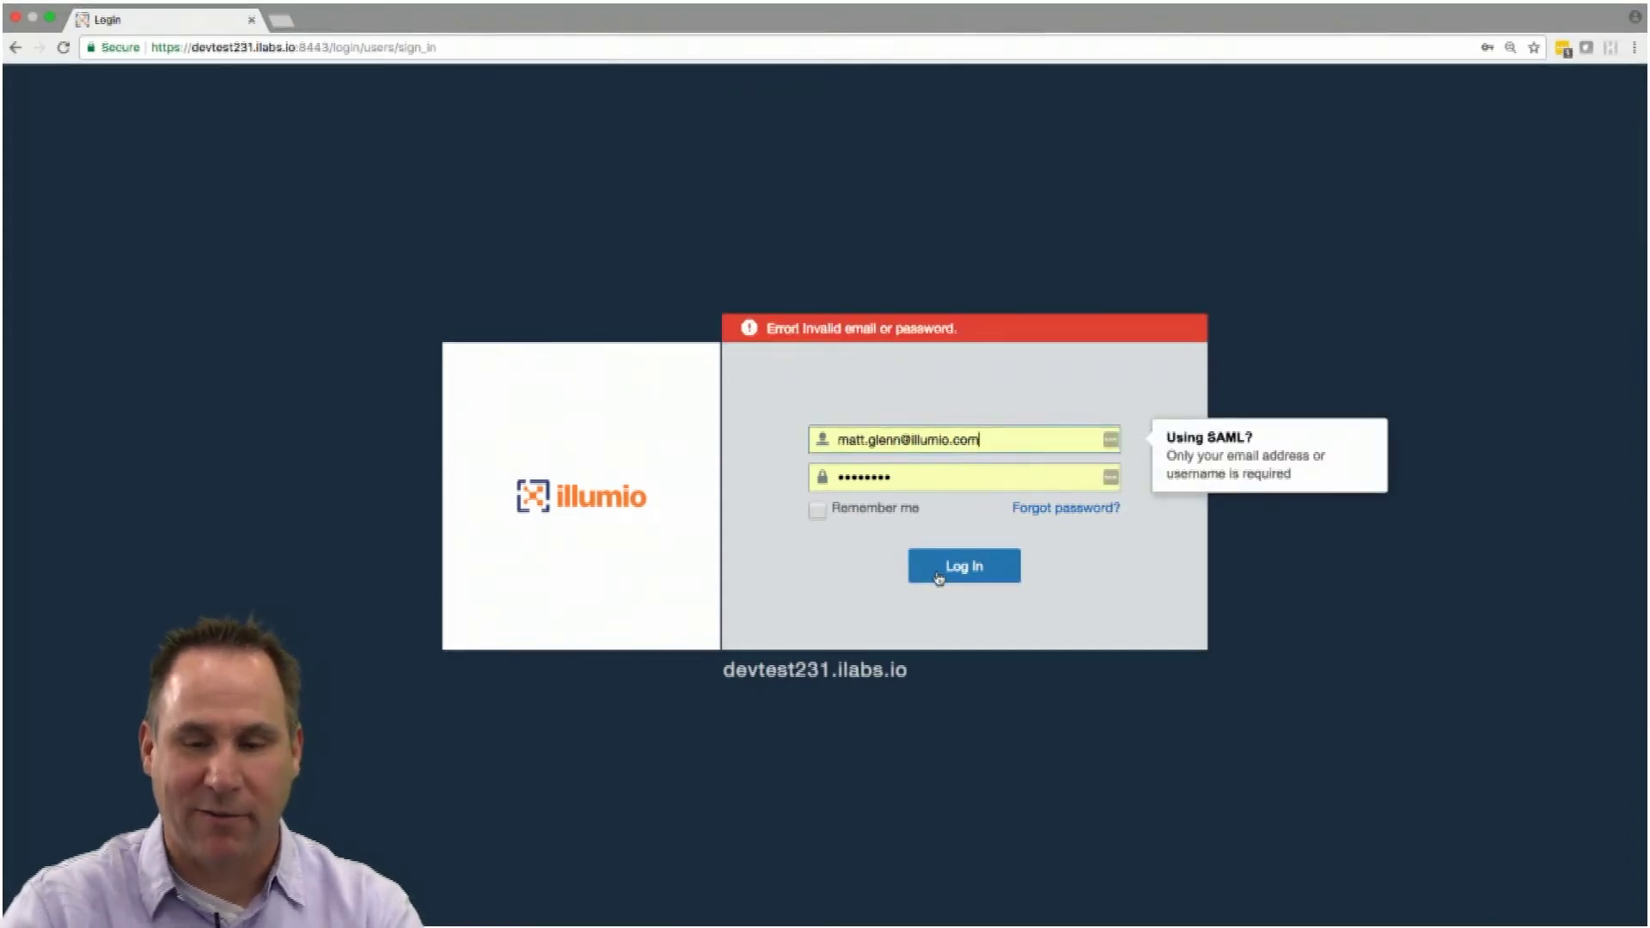
{"action": "double_click", "coordinate": [879, 481]}
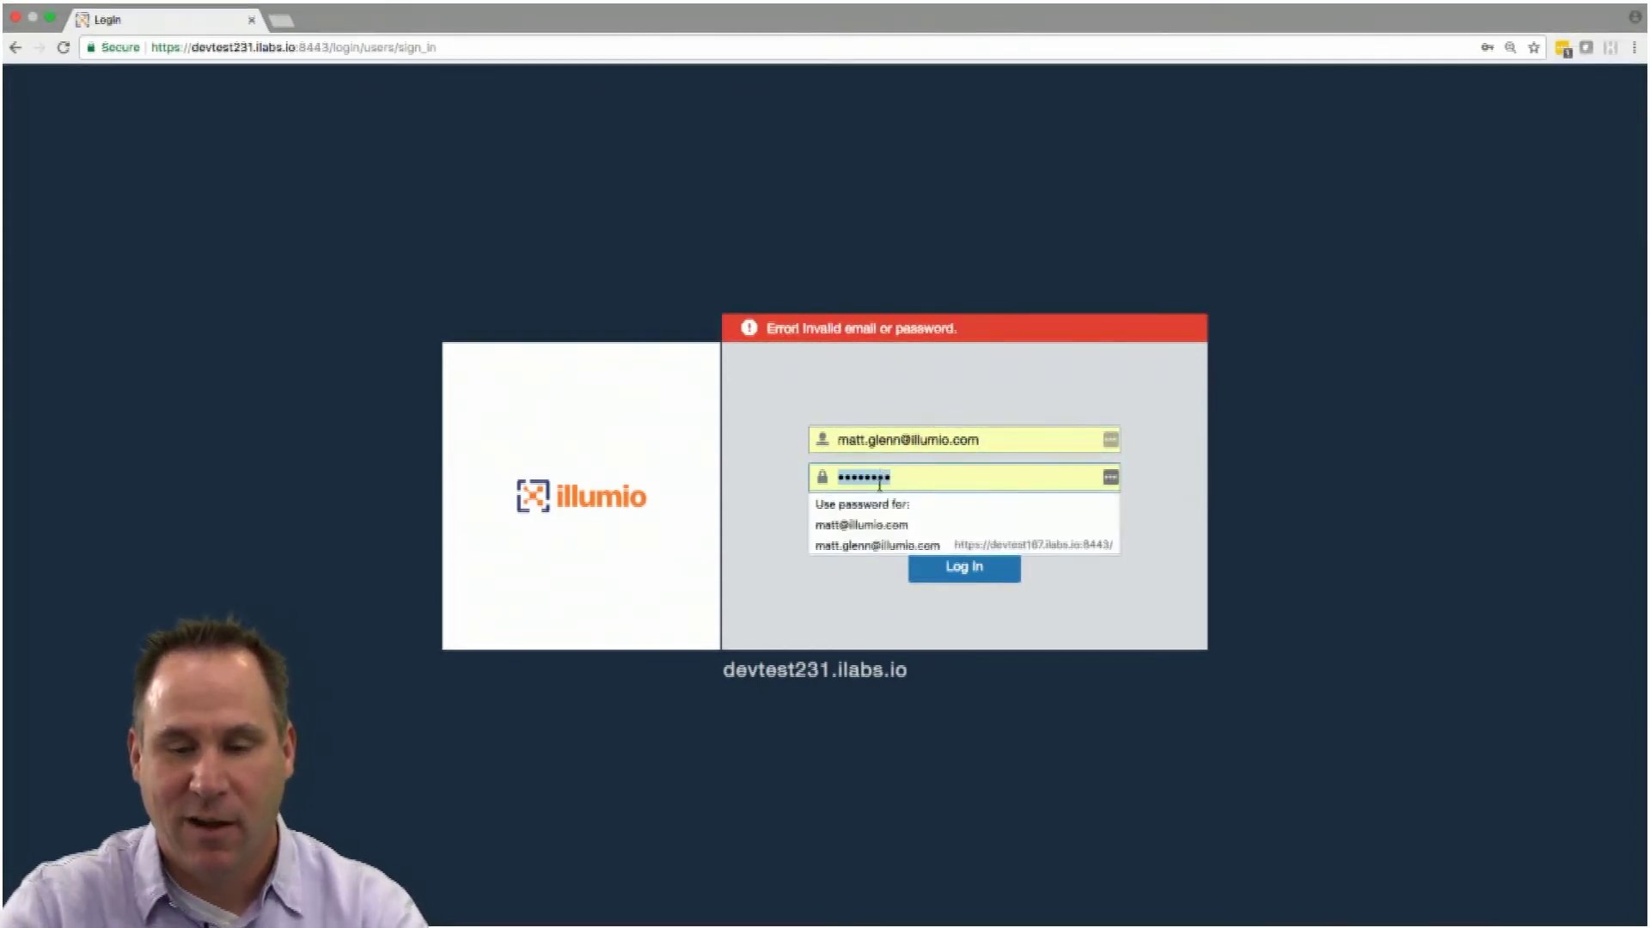
{"action": "left_click", "coordinate": [861, 524]}
{"action": "left_click", "coordinate": [932, 571]}
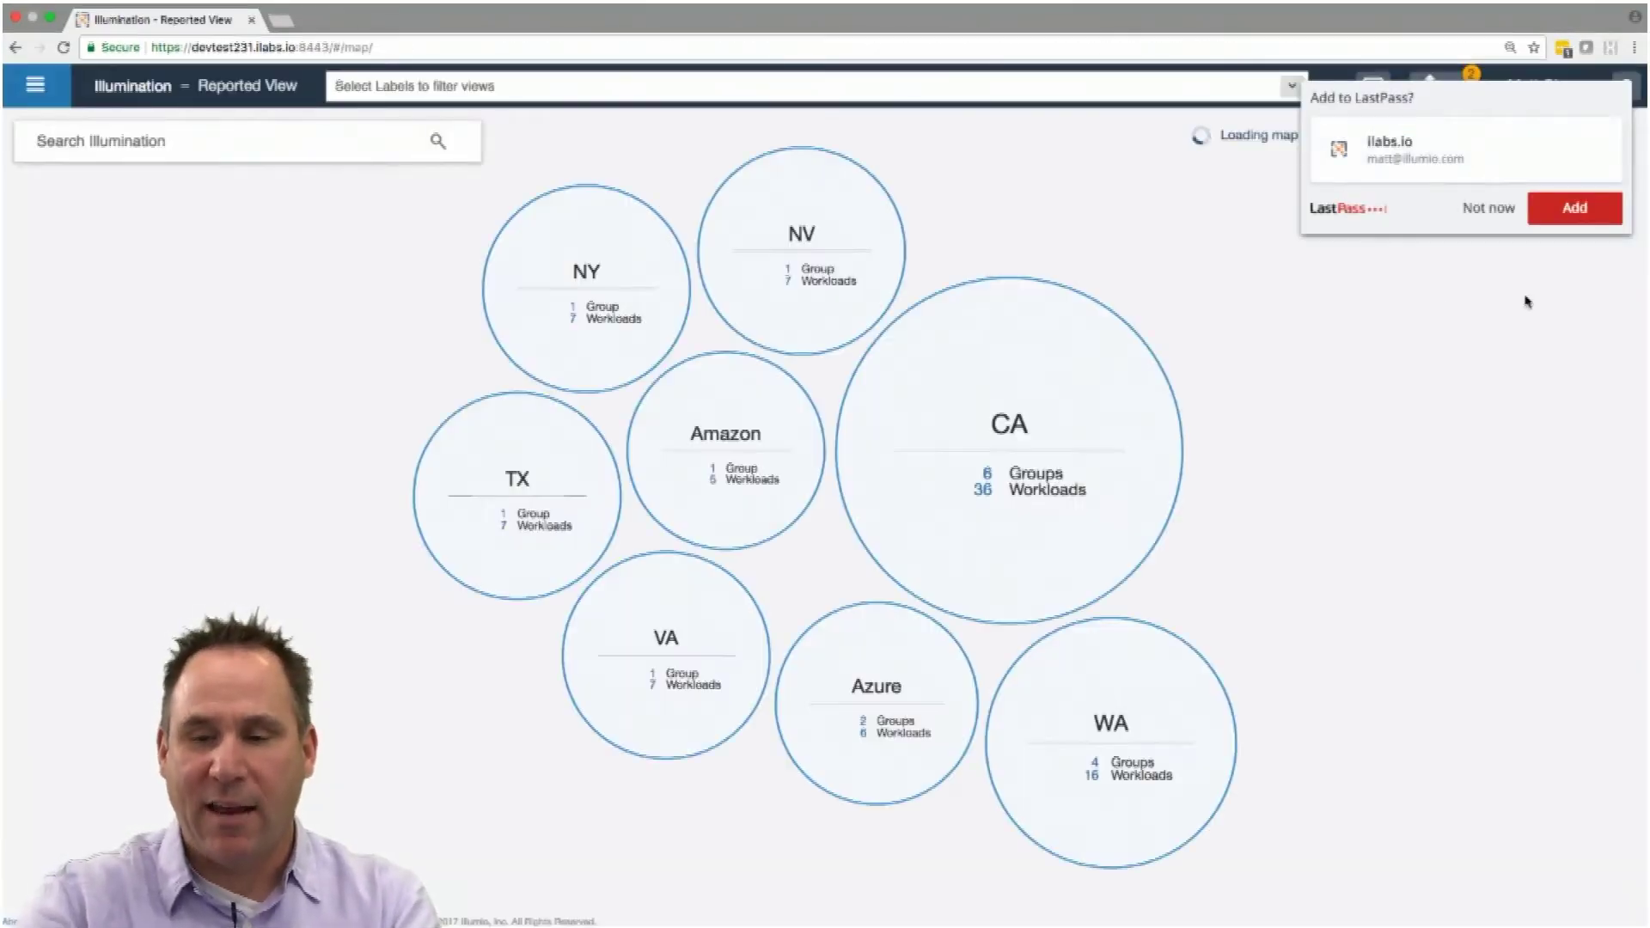
Dismiss the LastPass password prompt and zoom the Illumination map into the CA location
{"action": "left_click", "coordinate": [1488, 207]}
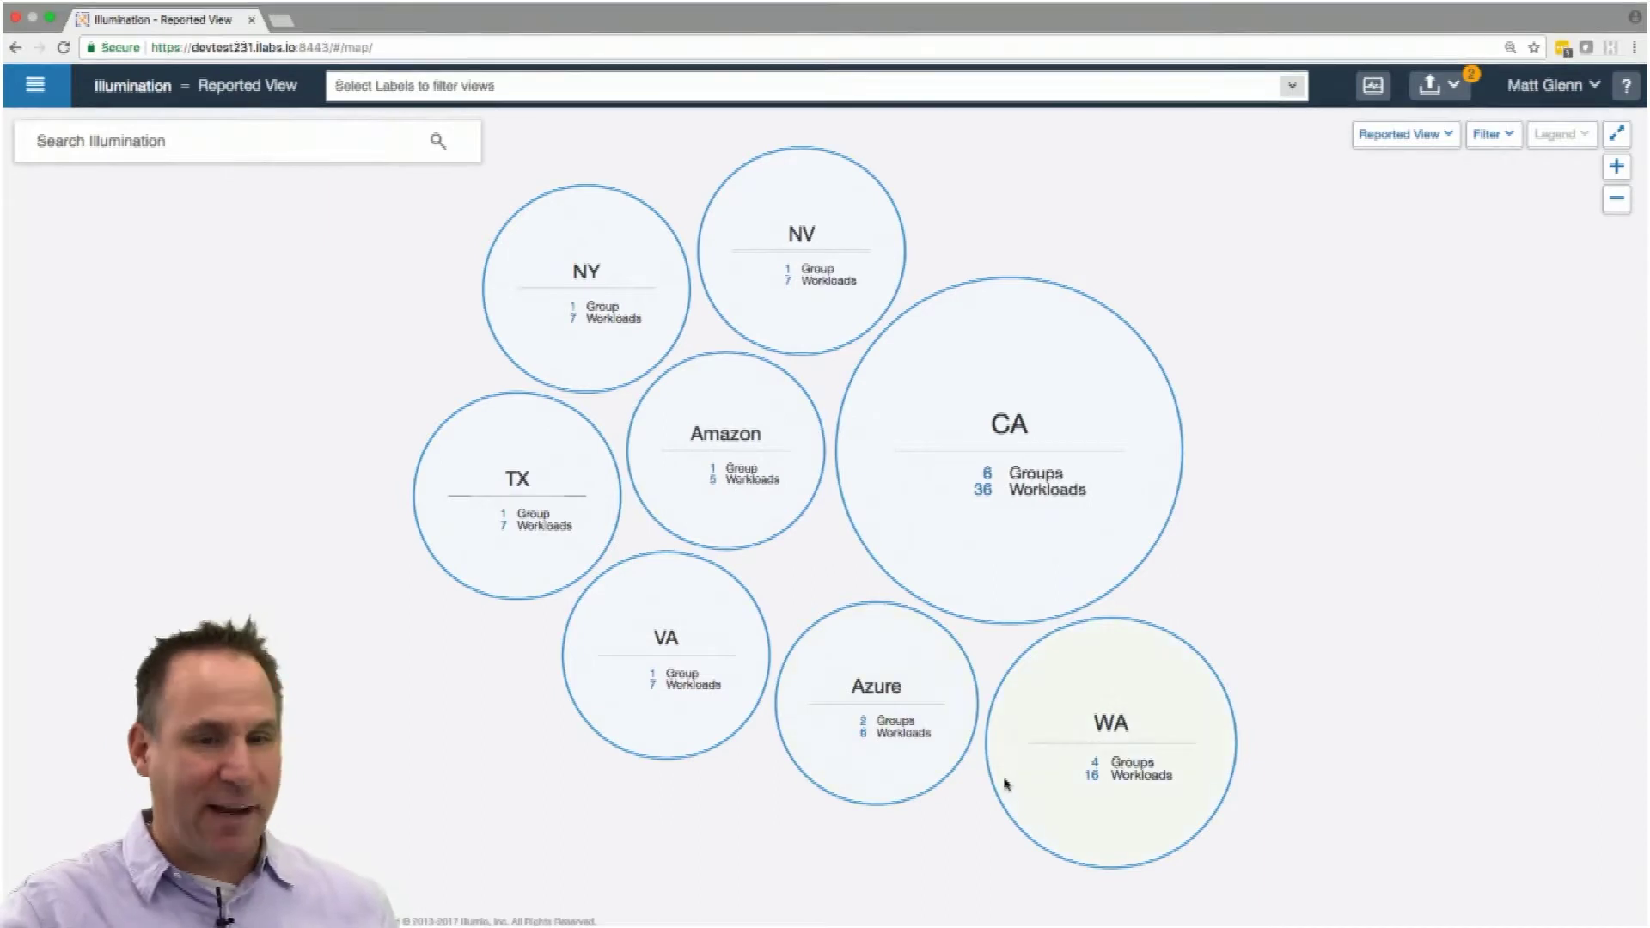
{"action": "mouse_move", "coordinate": [1001, 779]}
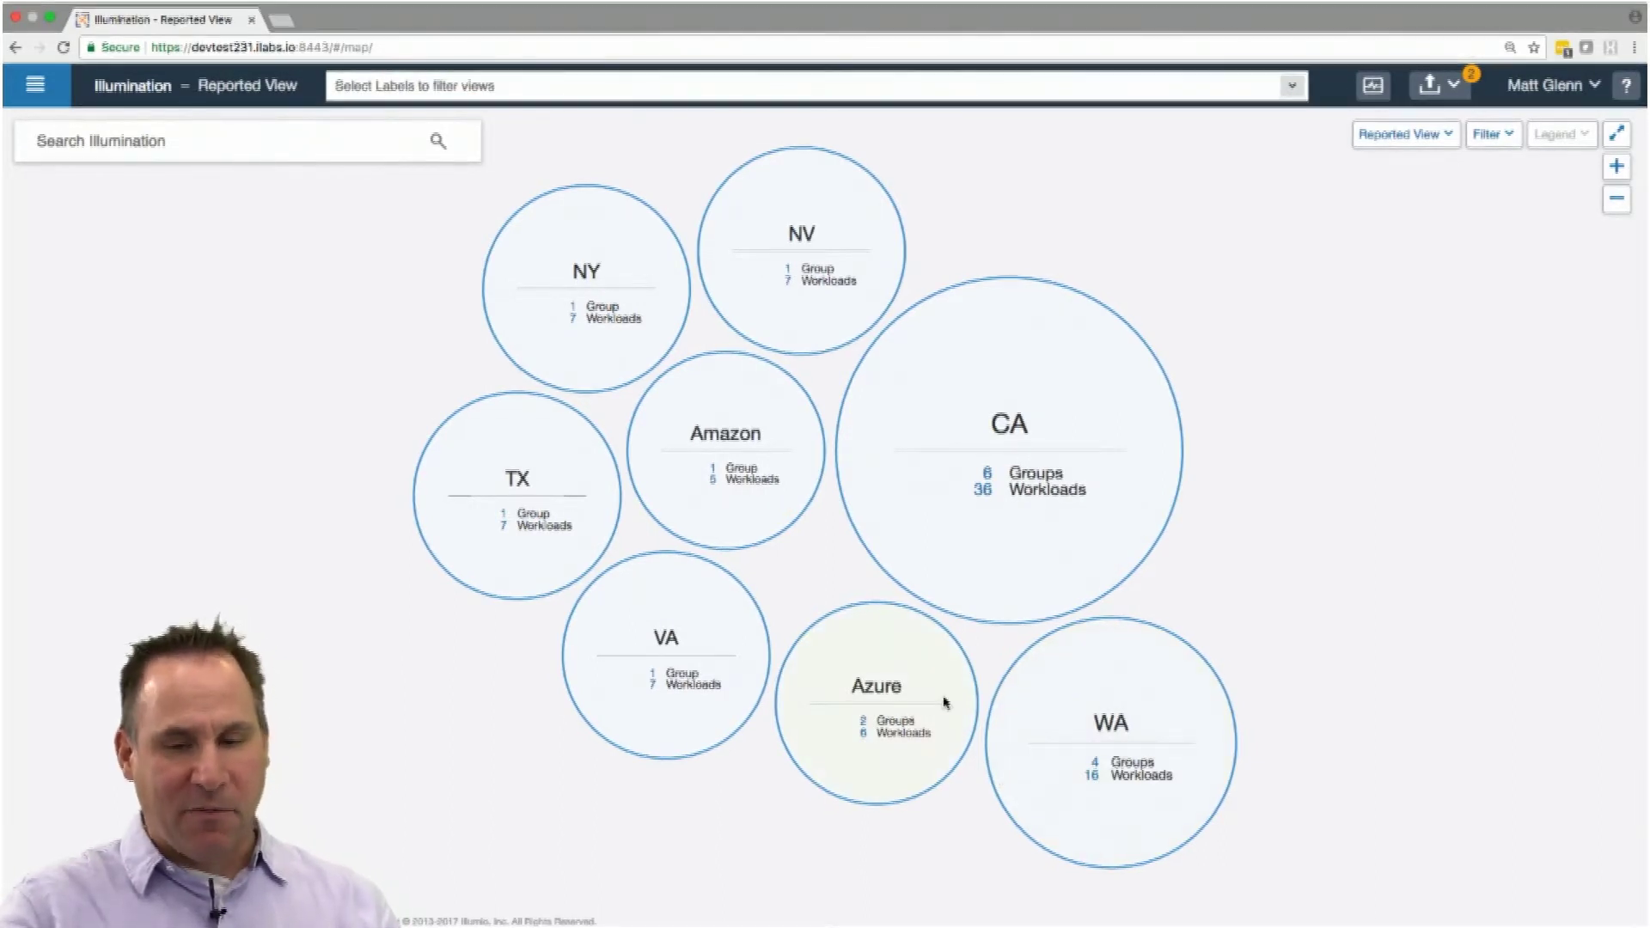
{"action": "left_click", "coordinate": [964, 504]}
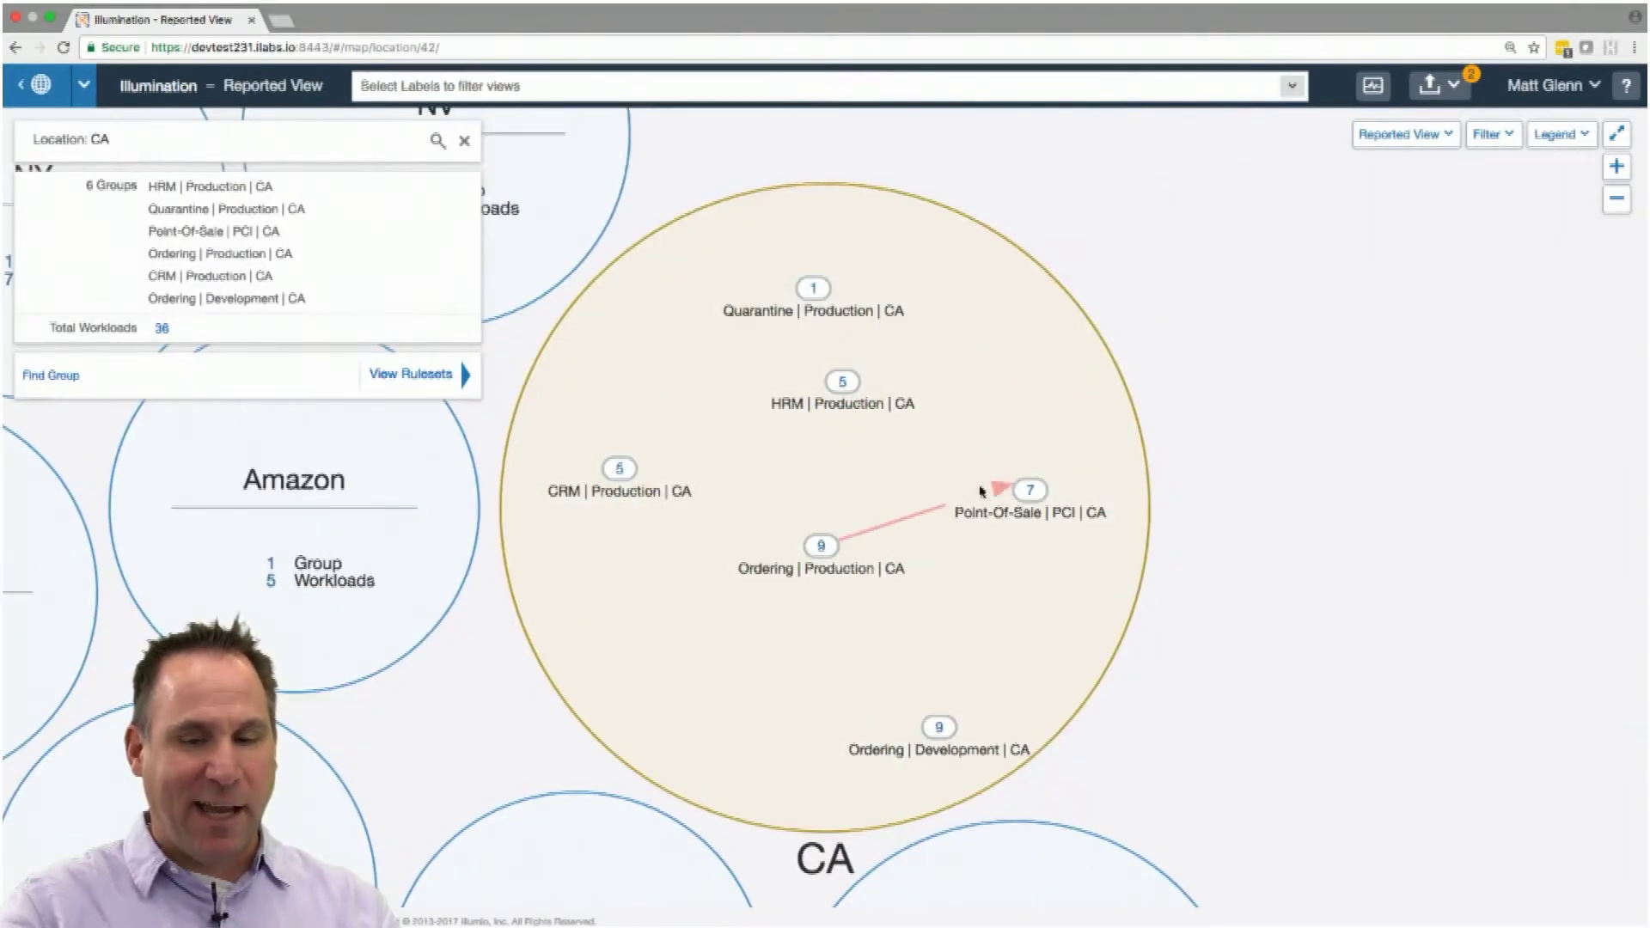
Expand the Ordering | Production | CA group into its individual workloads
{"action": "mouse_move", "coordinate": [604, 384]}
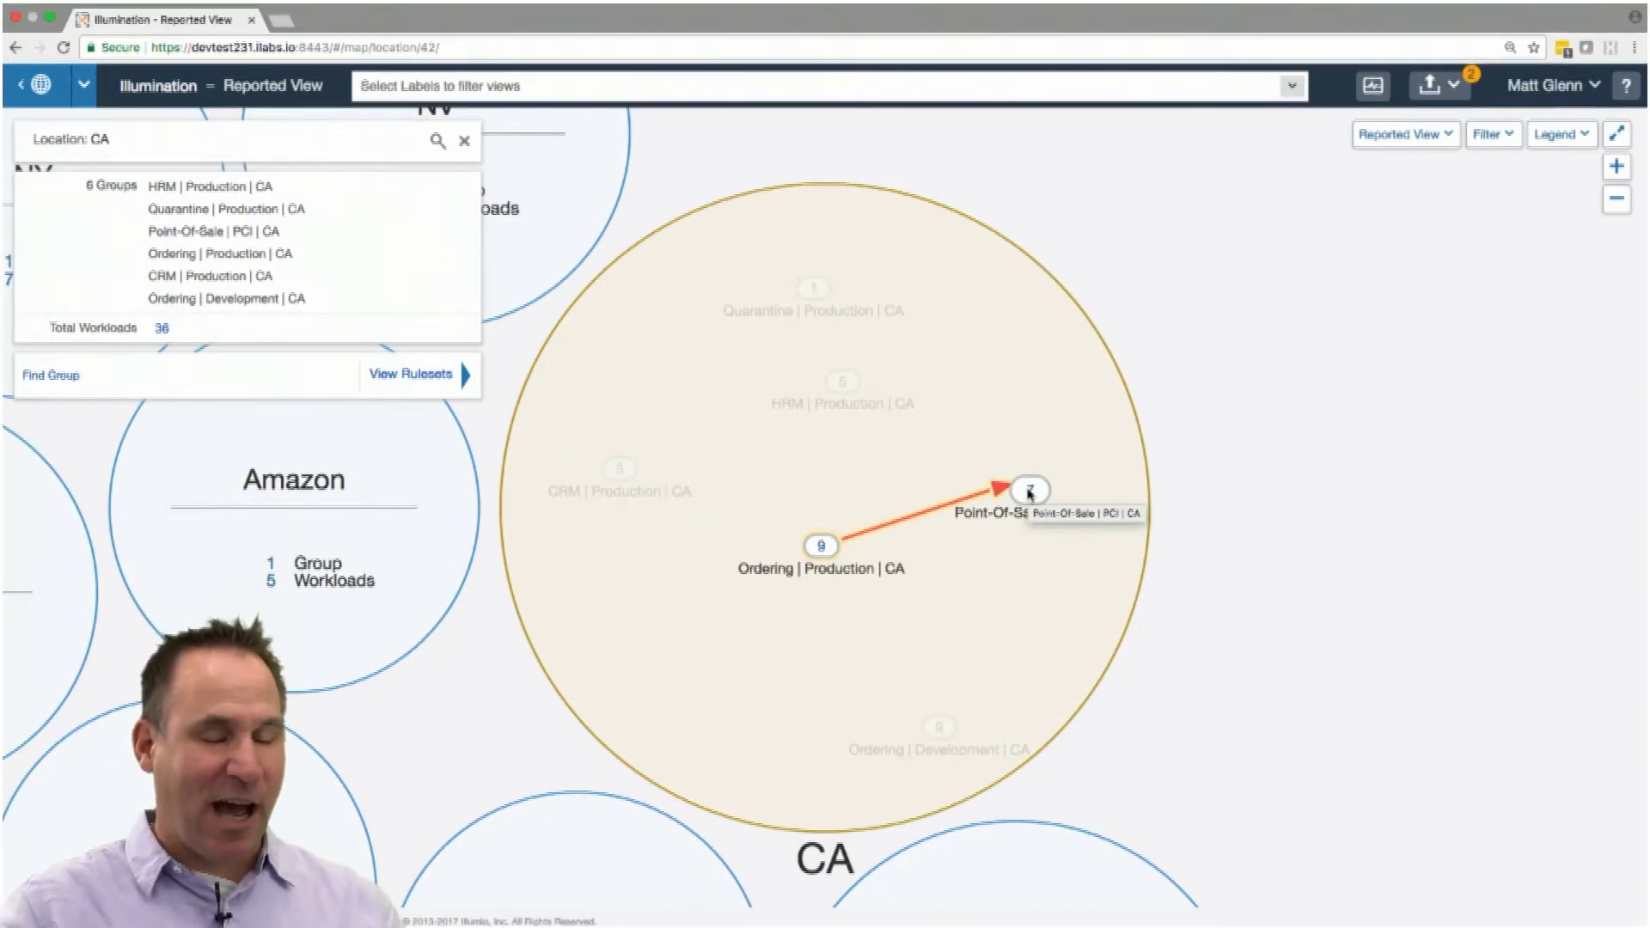
{"action": "double_click", "coordinate": [825, 545]}
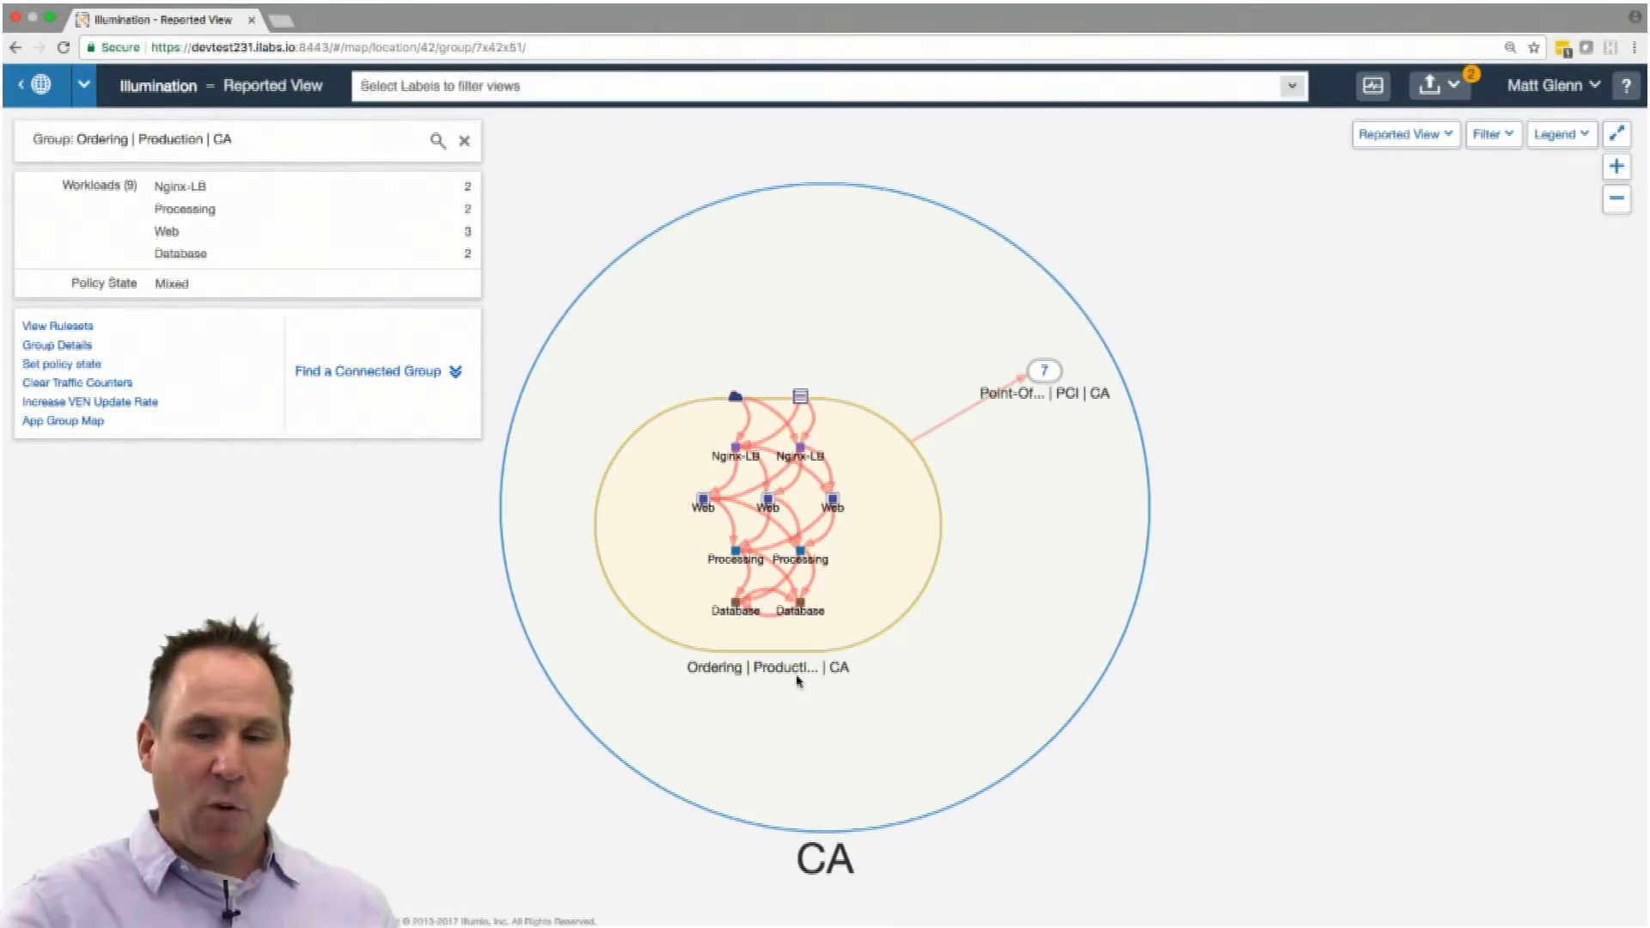
Switch the Illumination map from Reported View to Draft View
{"action": "left_click", "coordinate": [1426, 139]}
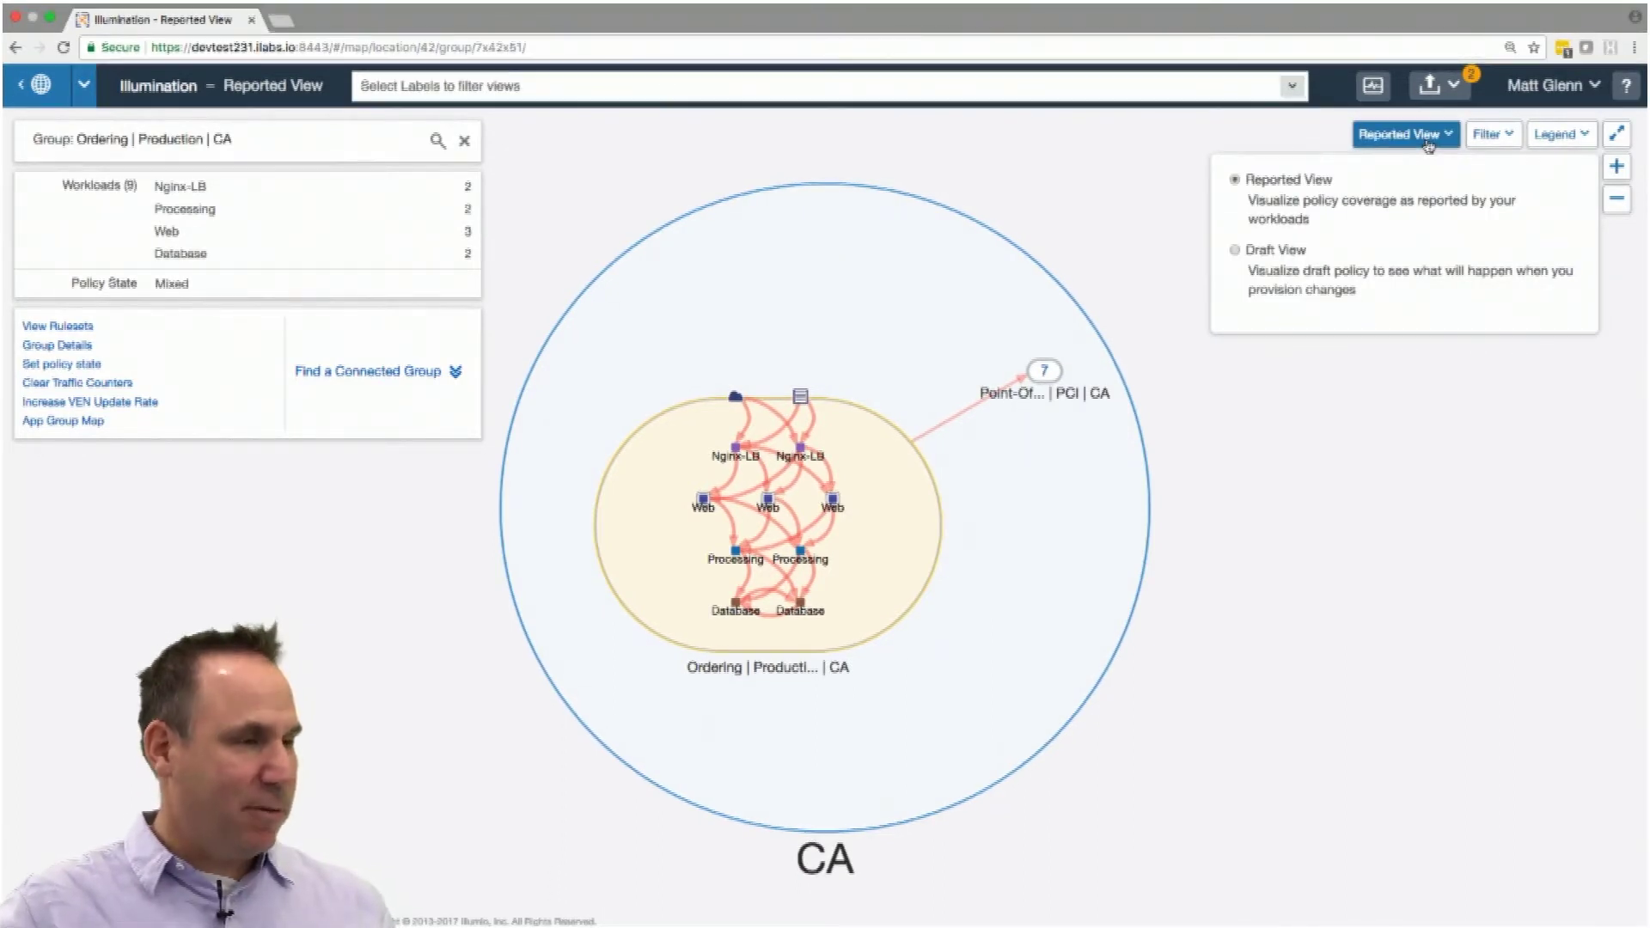
{"action": "left_click", "coordinate": [1292, 251]}
Close the view menu and reselect the Ordering group to show its summary details
{"action": "left_click", "coordinate": [1471, 490]}
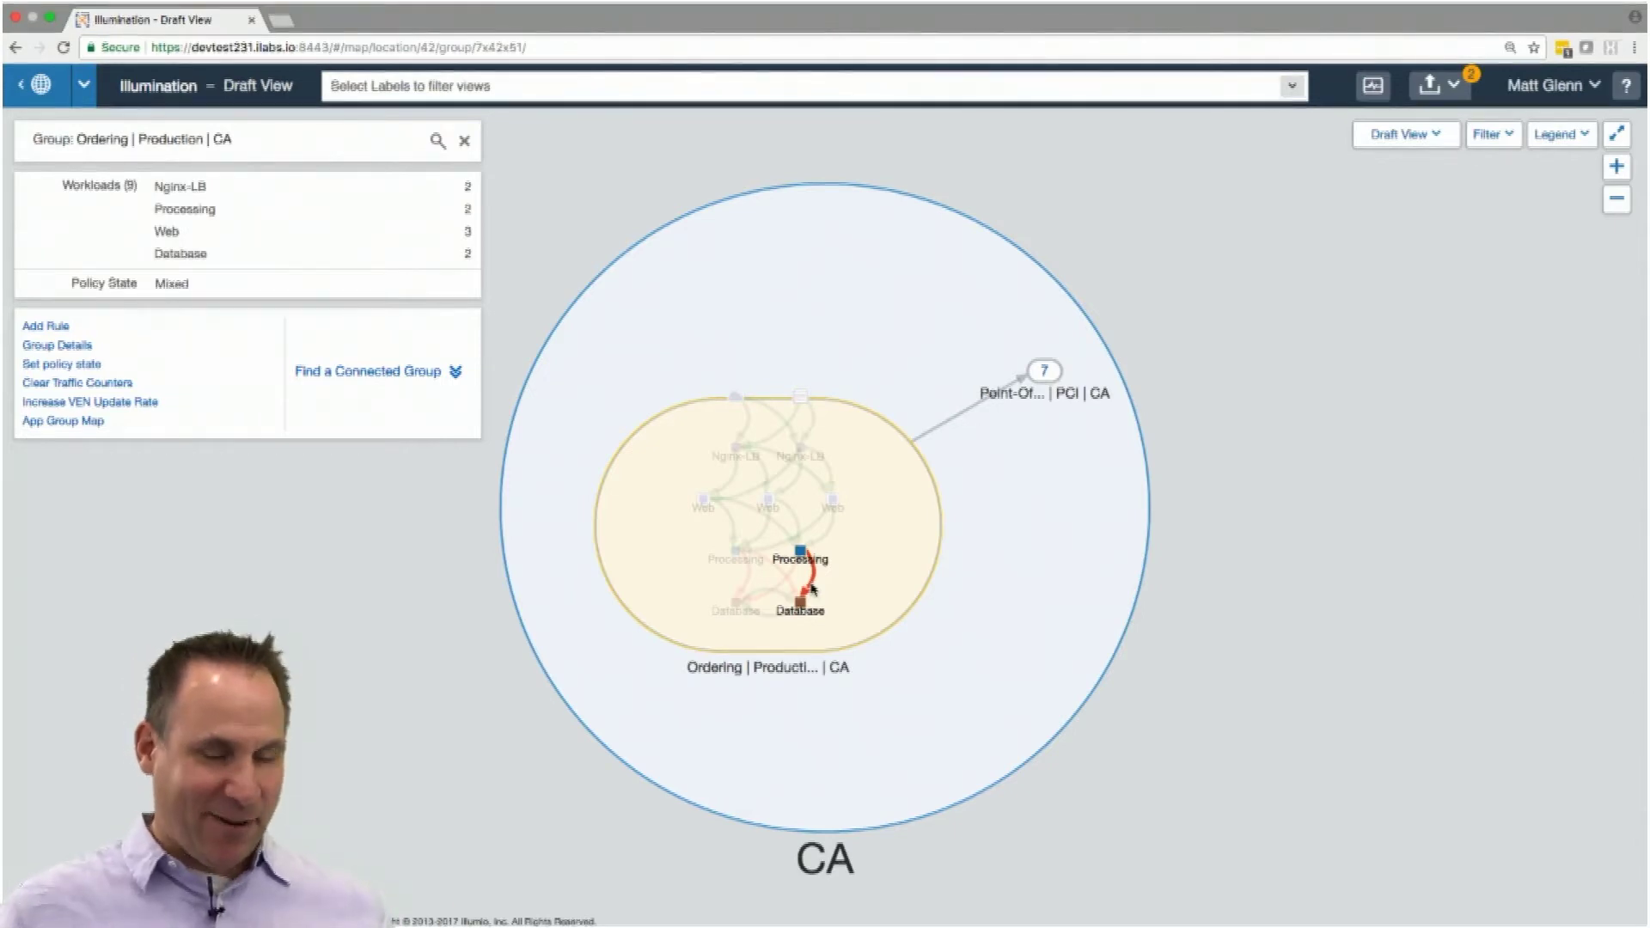
{"action": "left_click", "coordinate": [643, 557]}
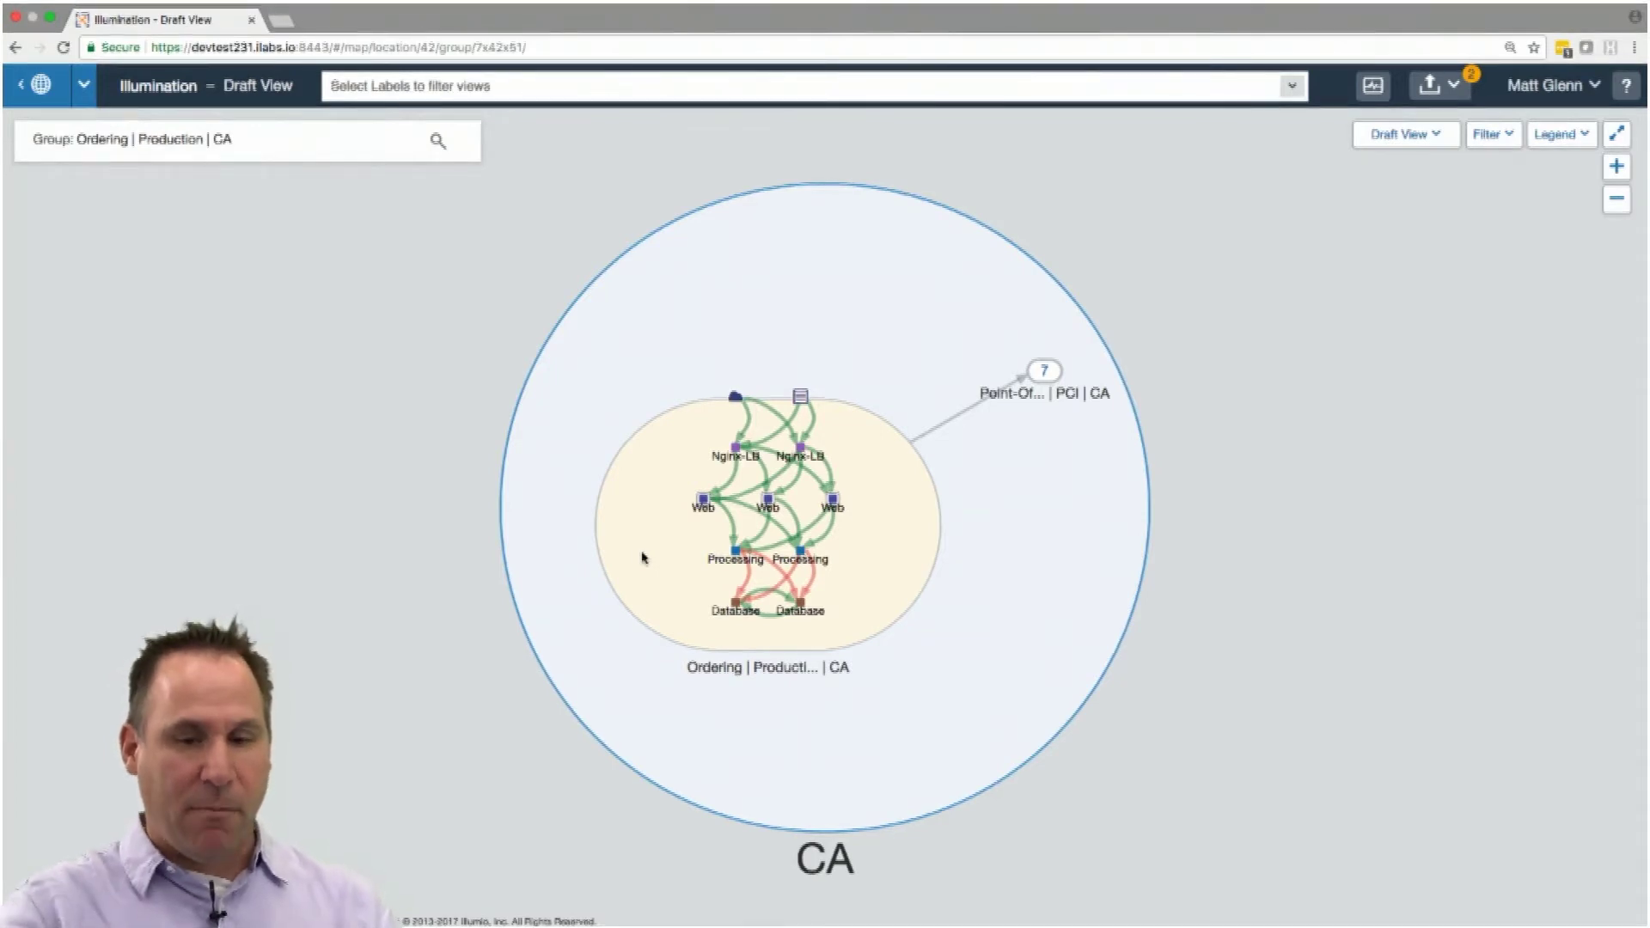
{"action": "left_click", "coordinate": [643, 557]}
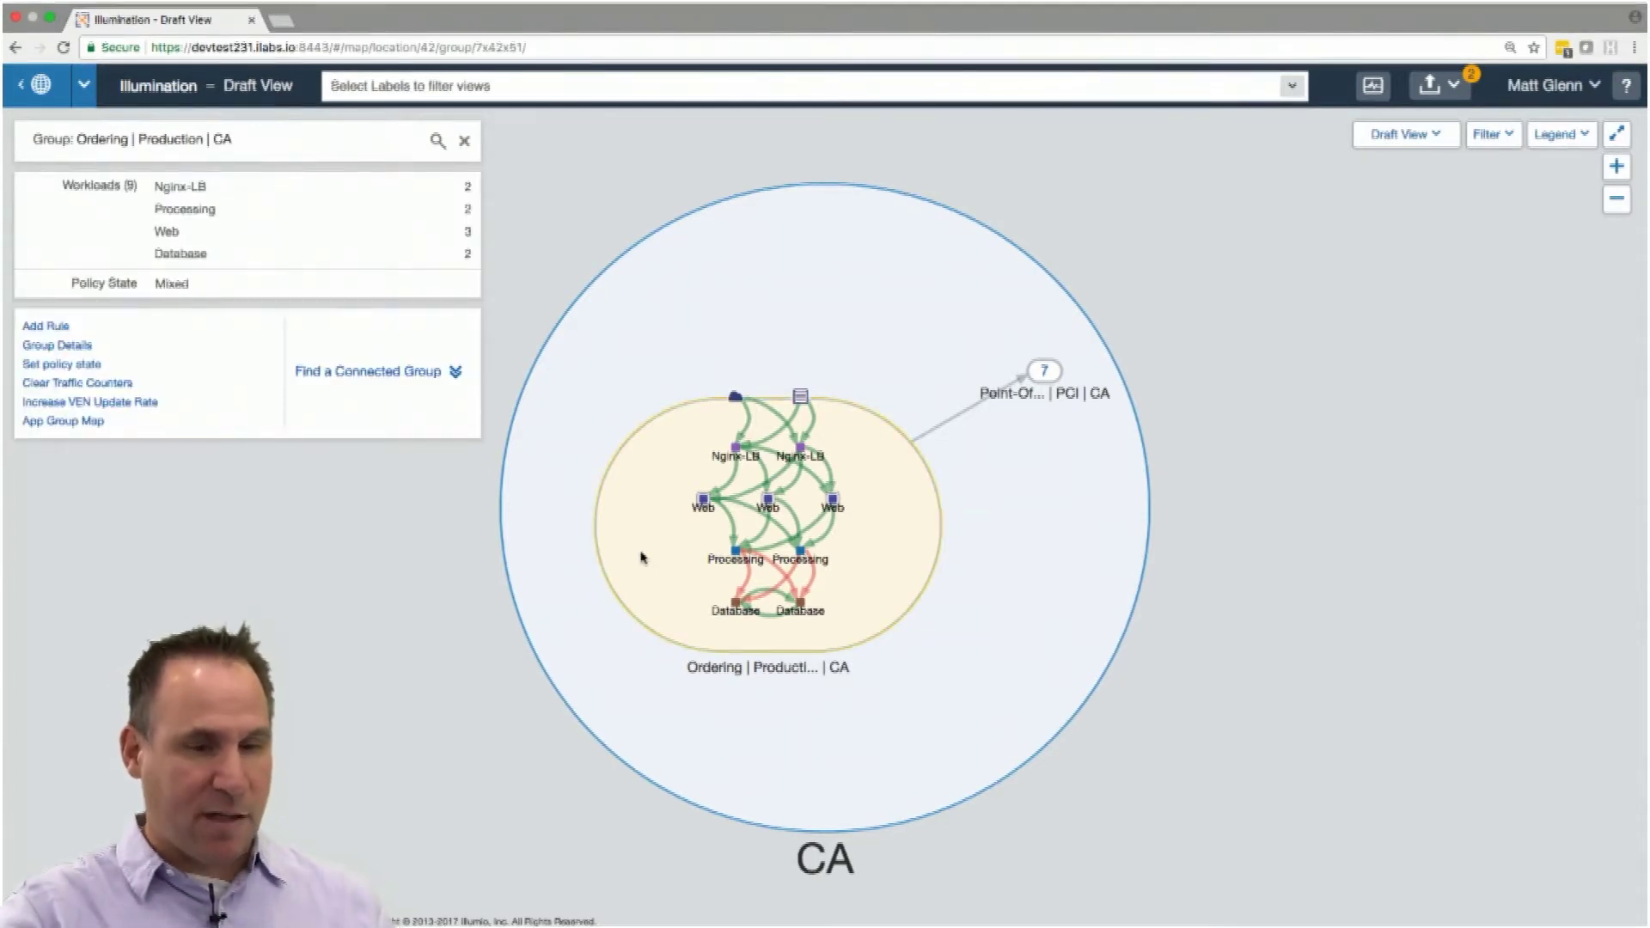
List the Ordering group's policy states, then show the ordering-web3 Web workload's details
{"action": "left_click", "coordinate": [98, 367]}
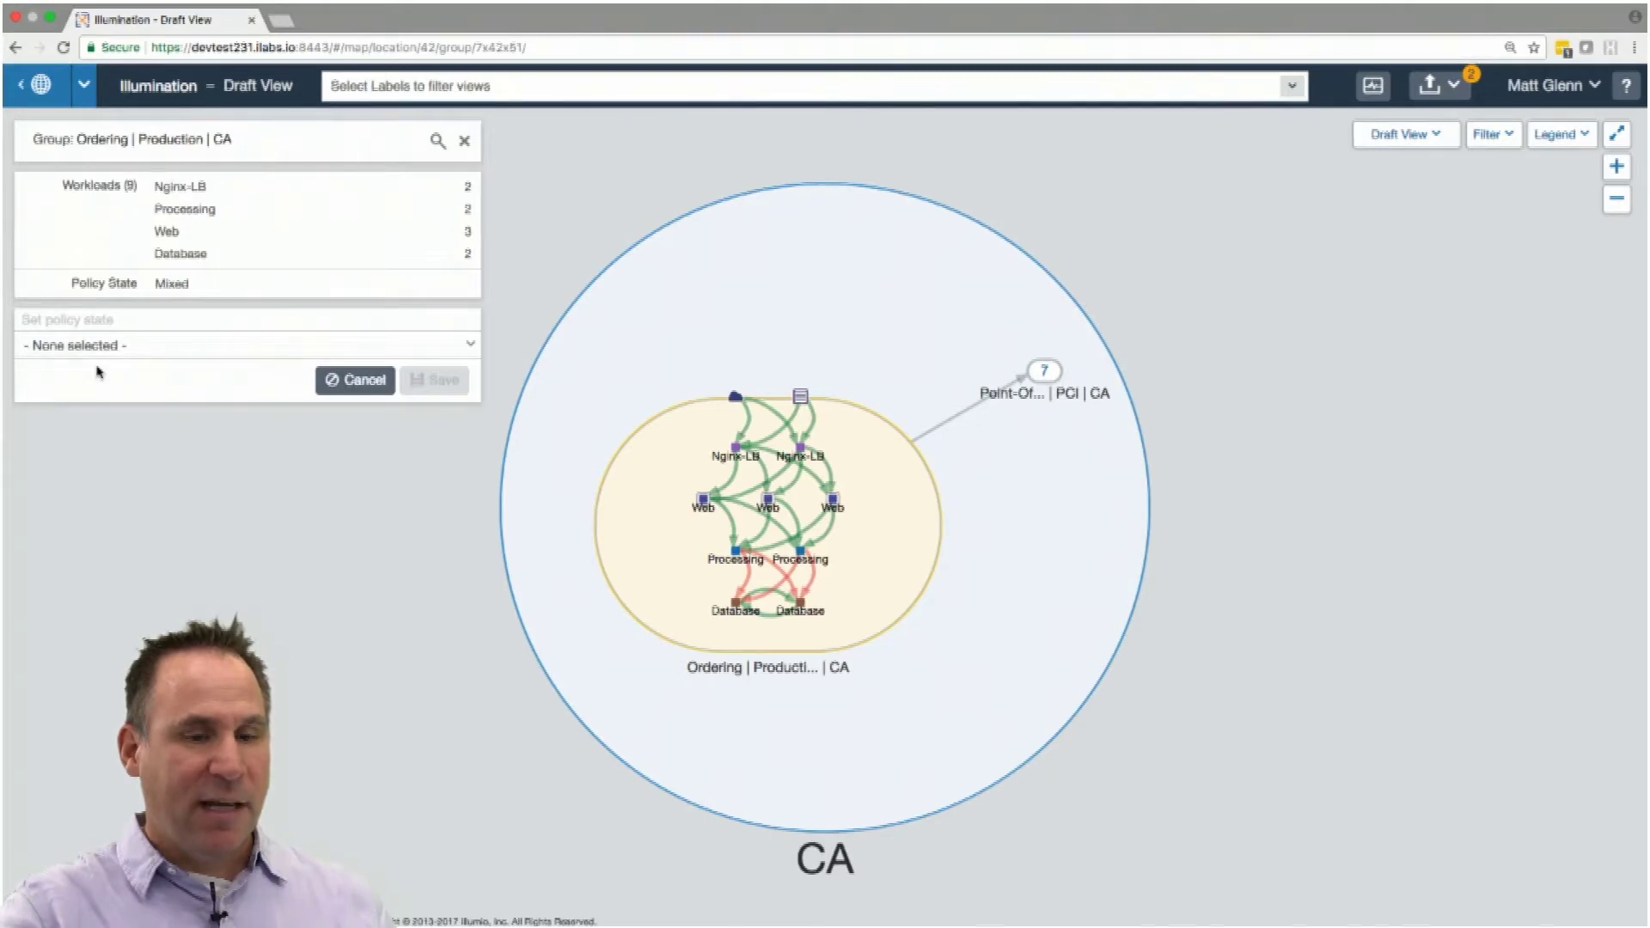
{"action": "left_click", "coordinate": [106, 348]}
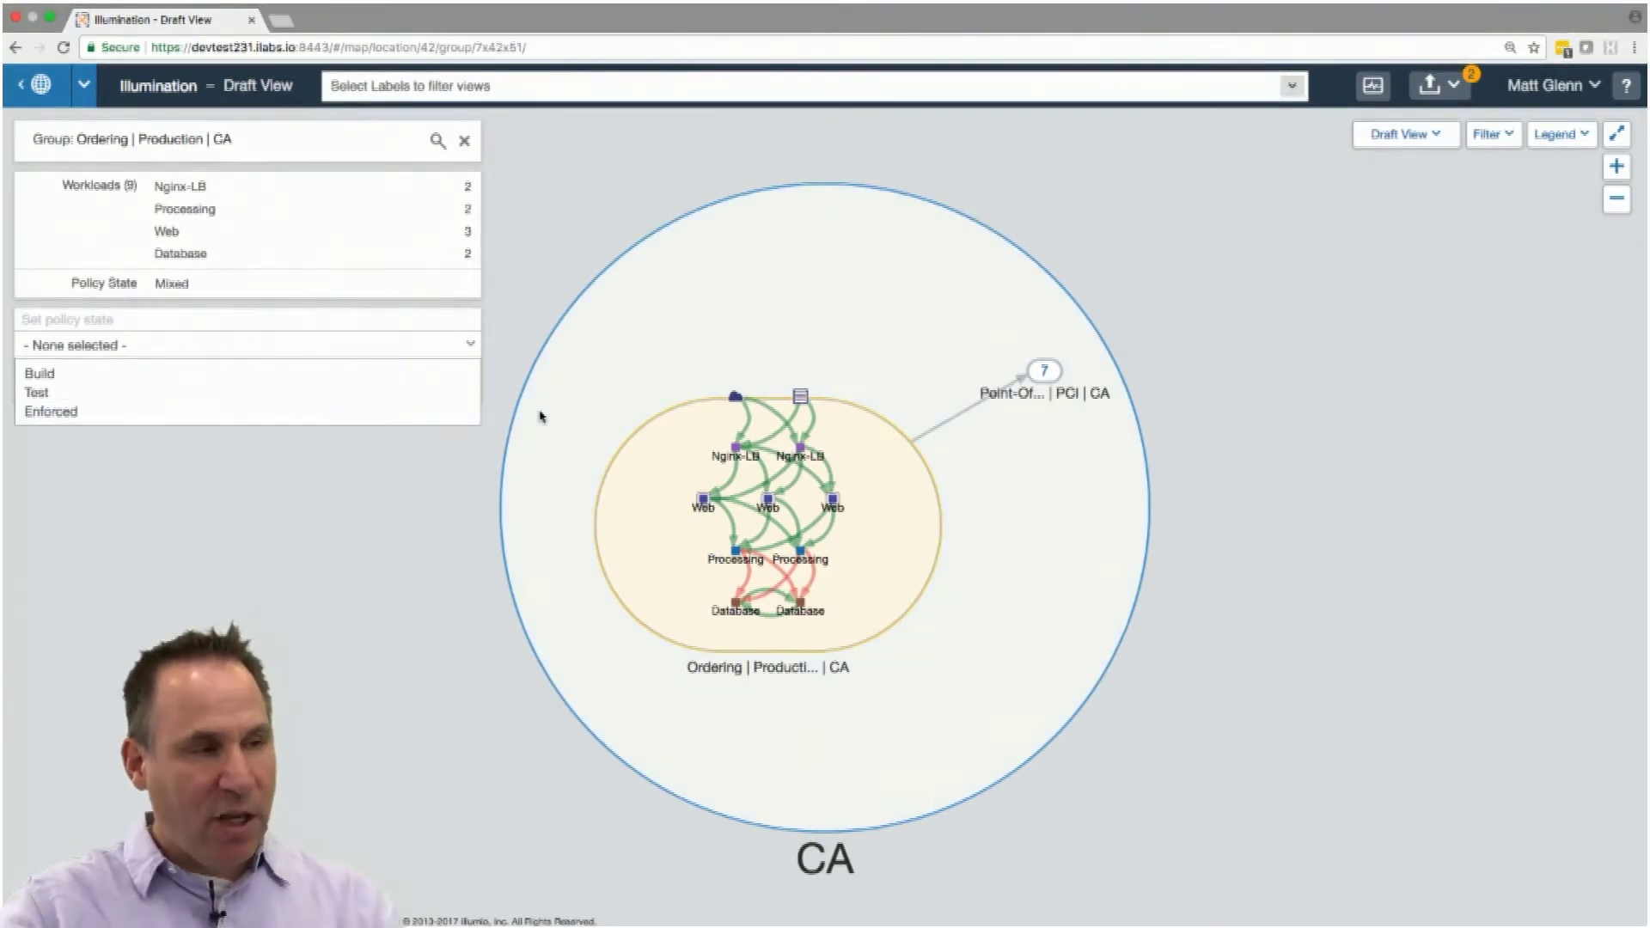
{"action": "left_click", "coordinate": [705, 503]}
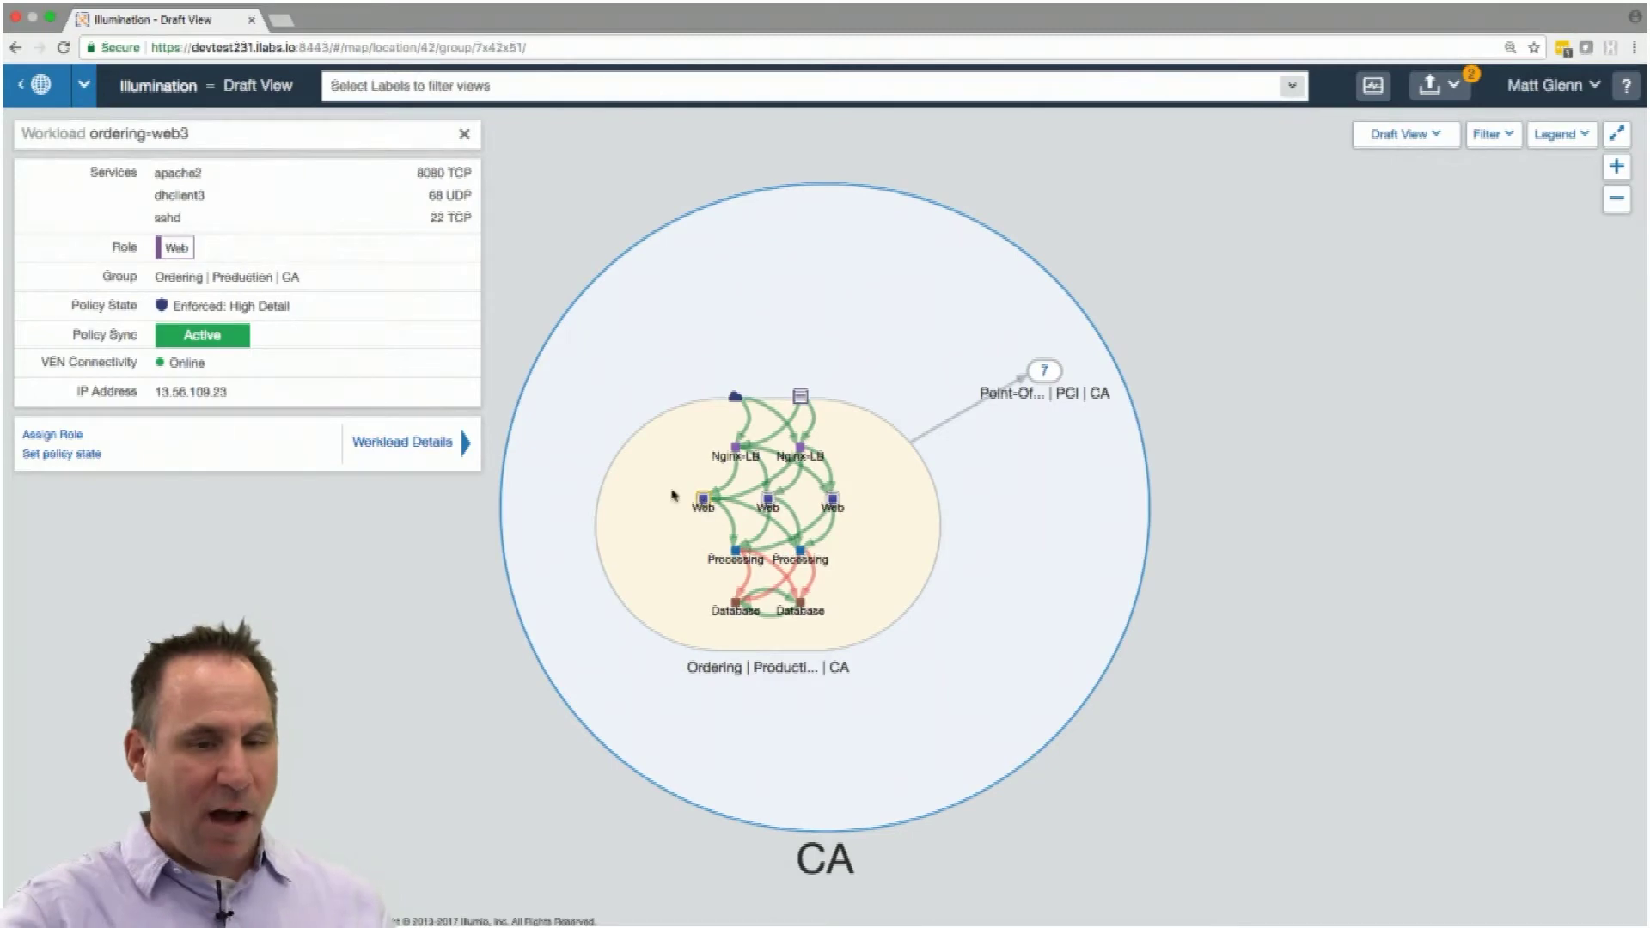
Review the ordering-web3 workload page and its processes, then return to the Ordering group map
{"action": "left_click", "coordinate": [440, 450]}
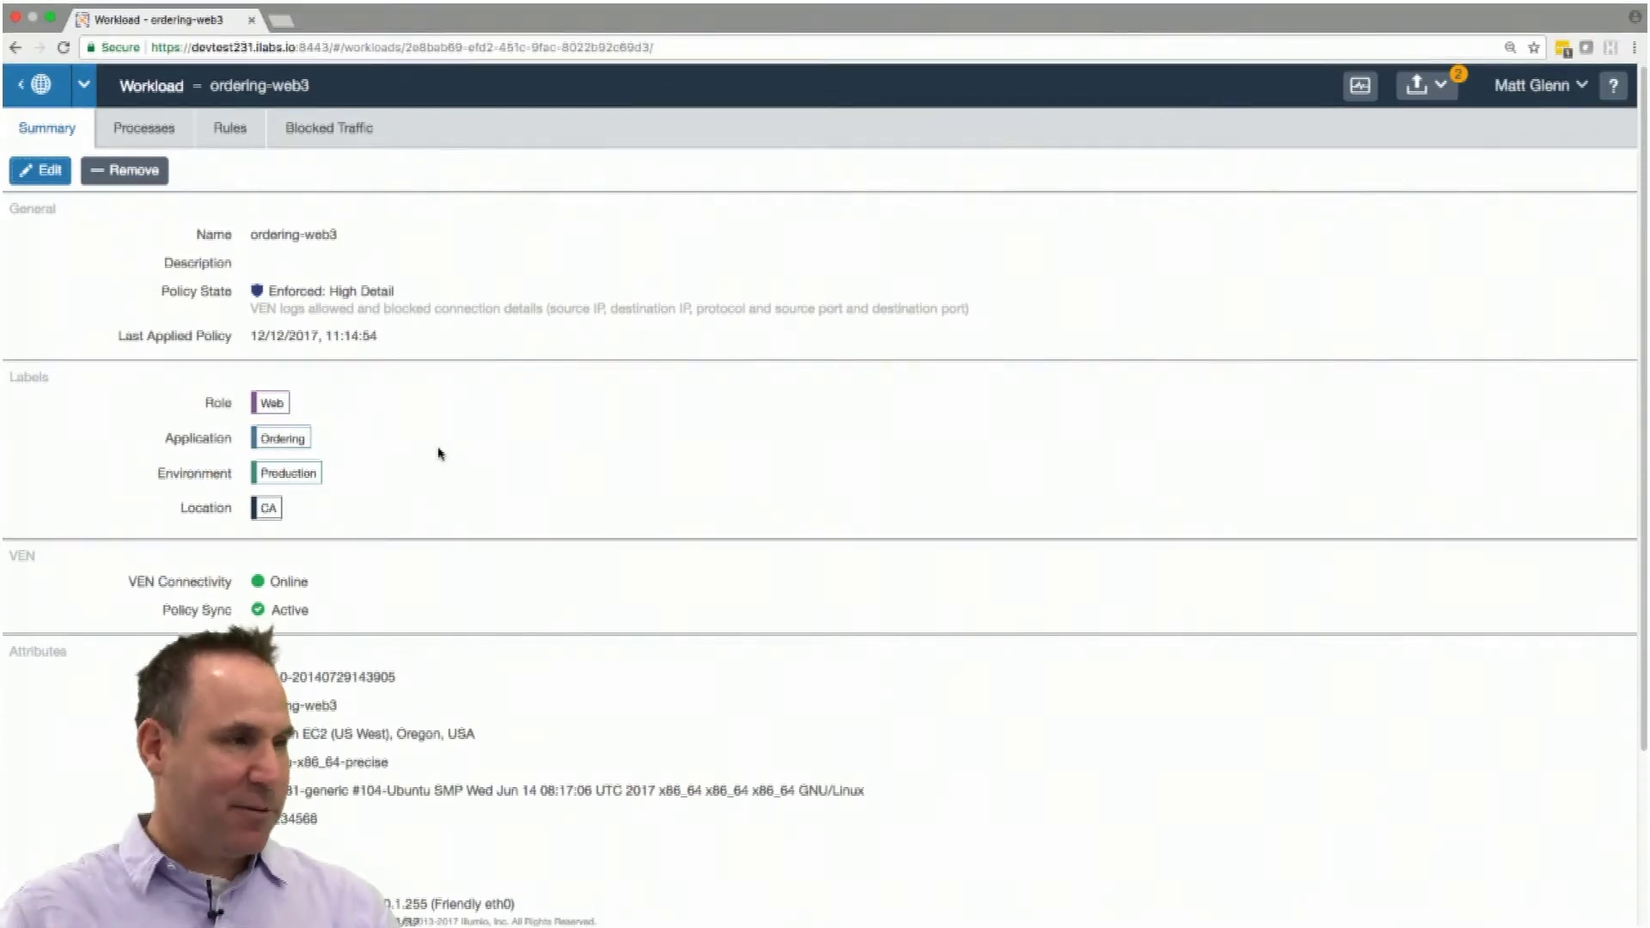
{"action": "scroll", "coordinate": [438, 453], "scroll_direction": "down", "scroll_amount": 3}
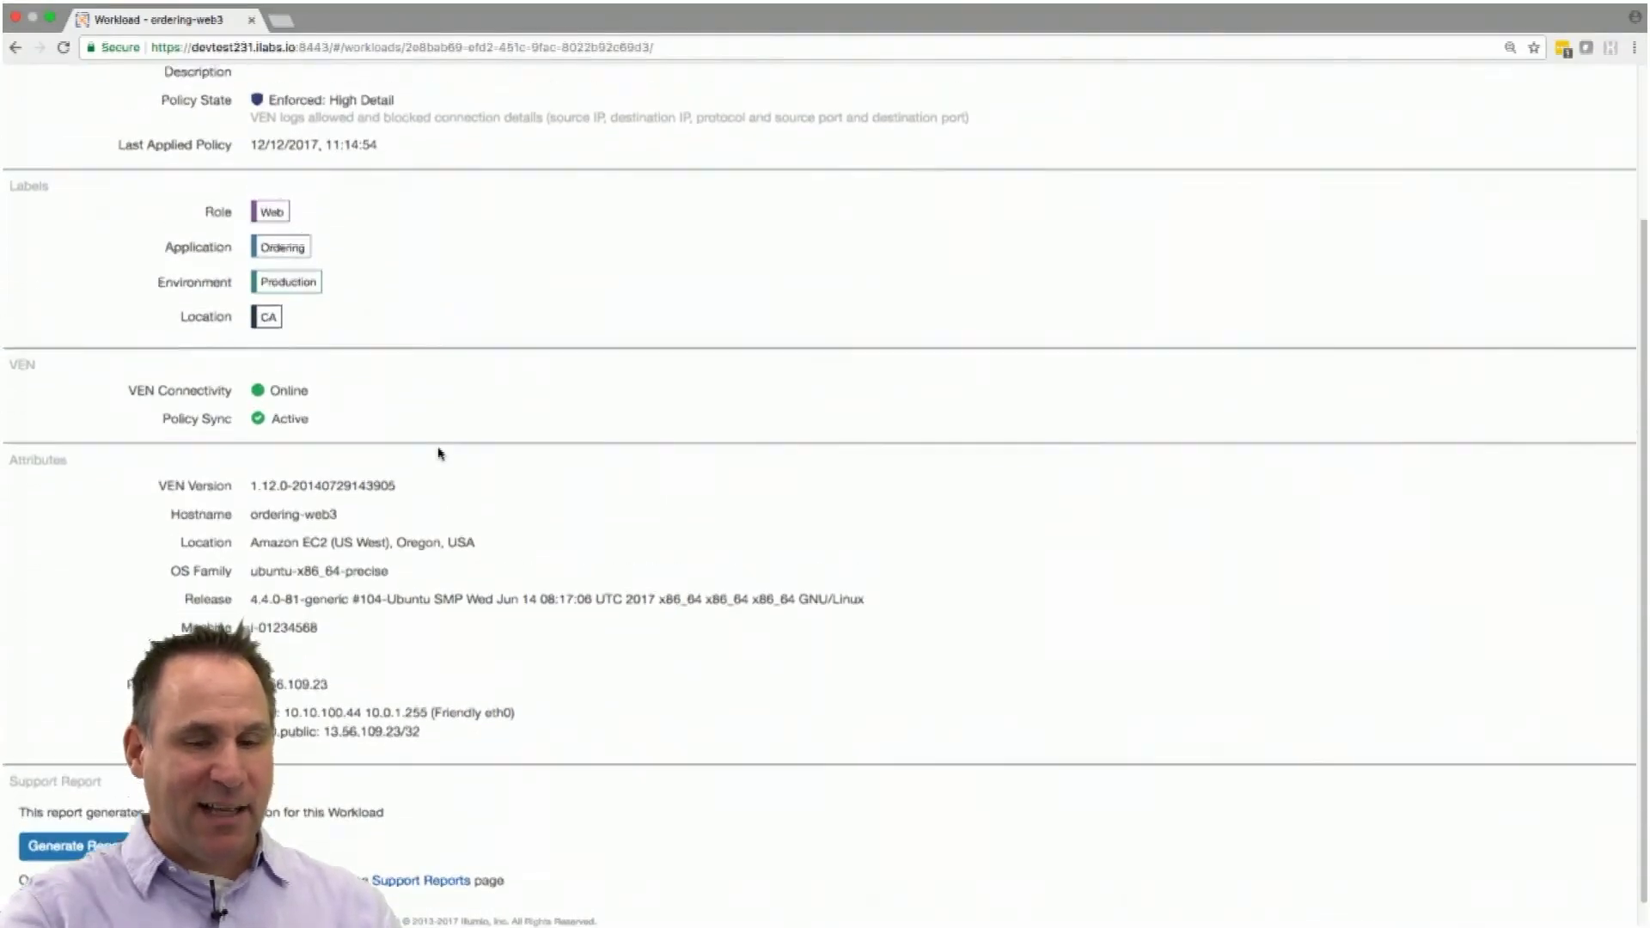
{"action": "scroll", "coordinate": [438, 454], "scroll_direction": "up", "scroll_amount": 3}
{"action": "scroll", "coordinate": [439, 453], "scroll_direction": "down", "scroll_amount": 1}
{"action": "scroll", "coordinate": [438, 451], "scroll_direction": "up", "scroll_amount": 2}
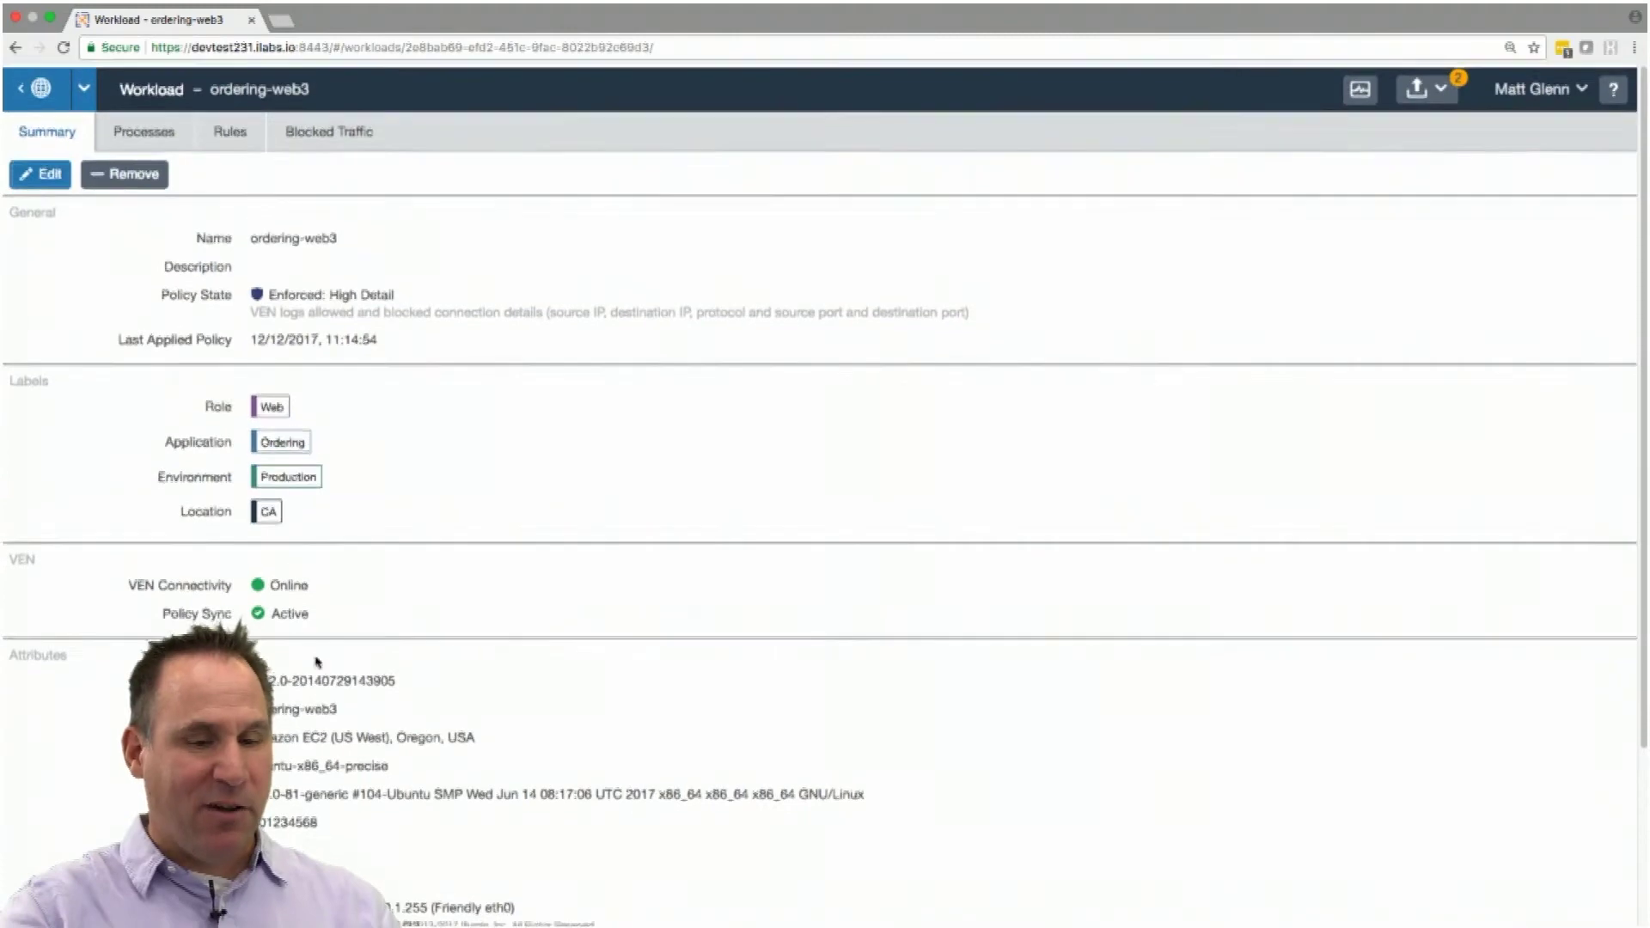
{"action": "left_click", "coordinate": [159, 137]}
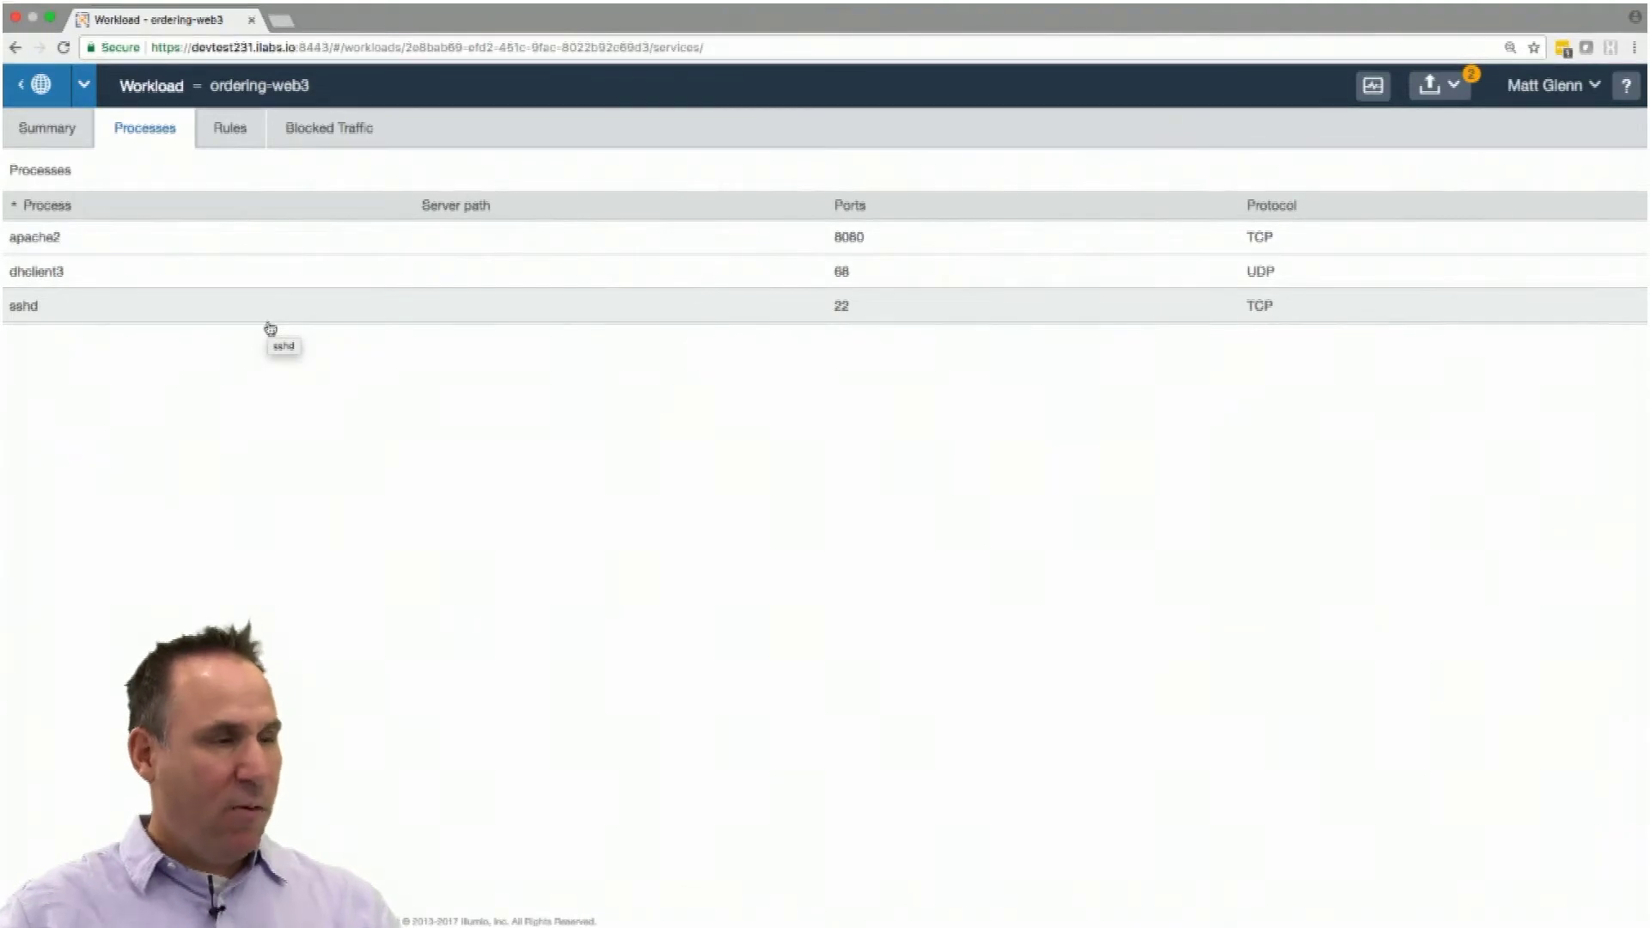
{"action": "left_click", "coordinate": [61, 101]}
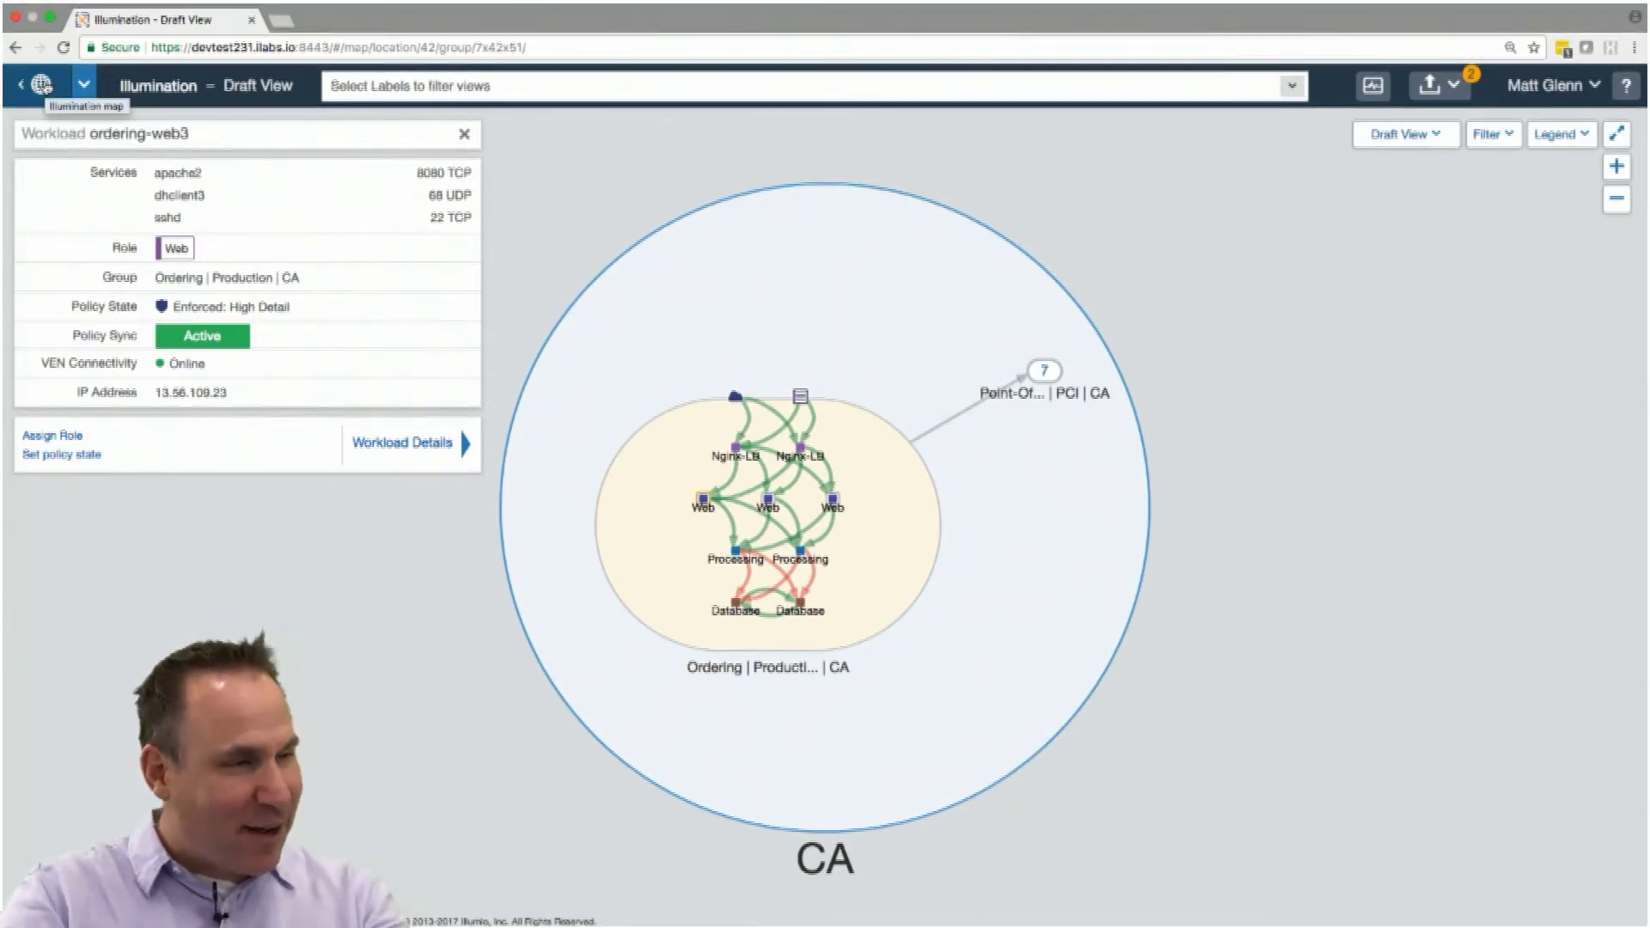
Return to the CA location view and pan the map to reveal the NY group
{"action": "left_click", "coordinate": [39, 85]}
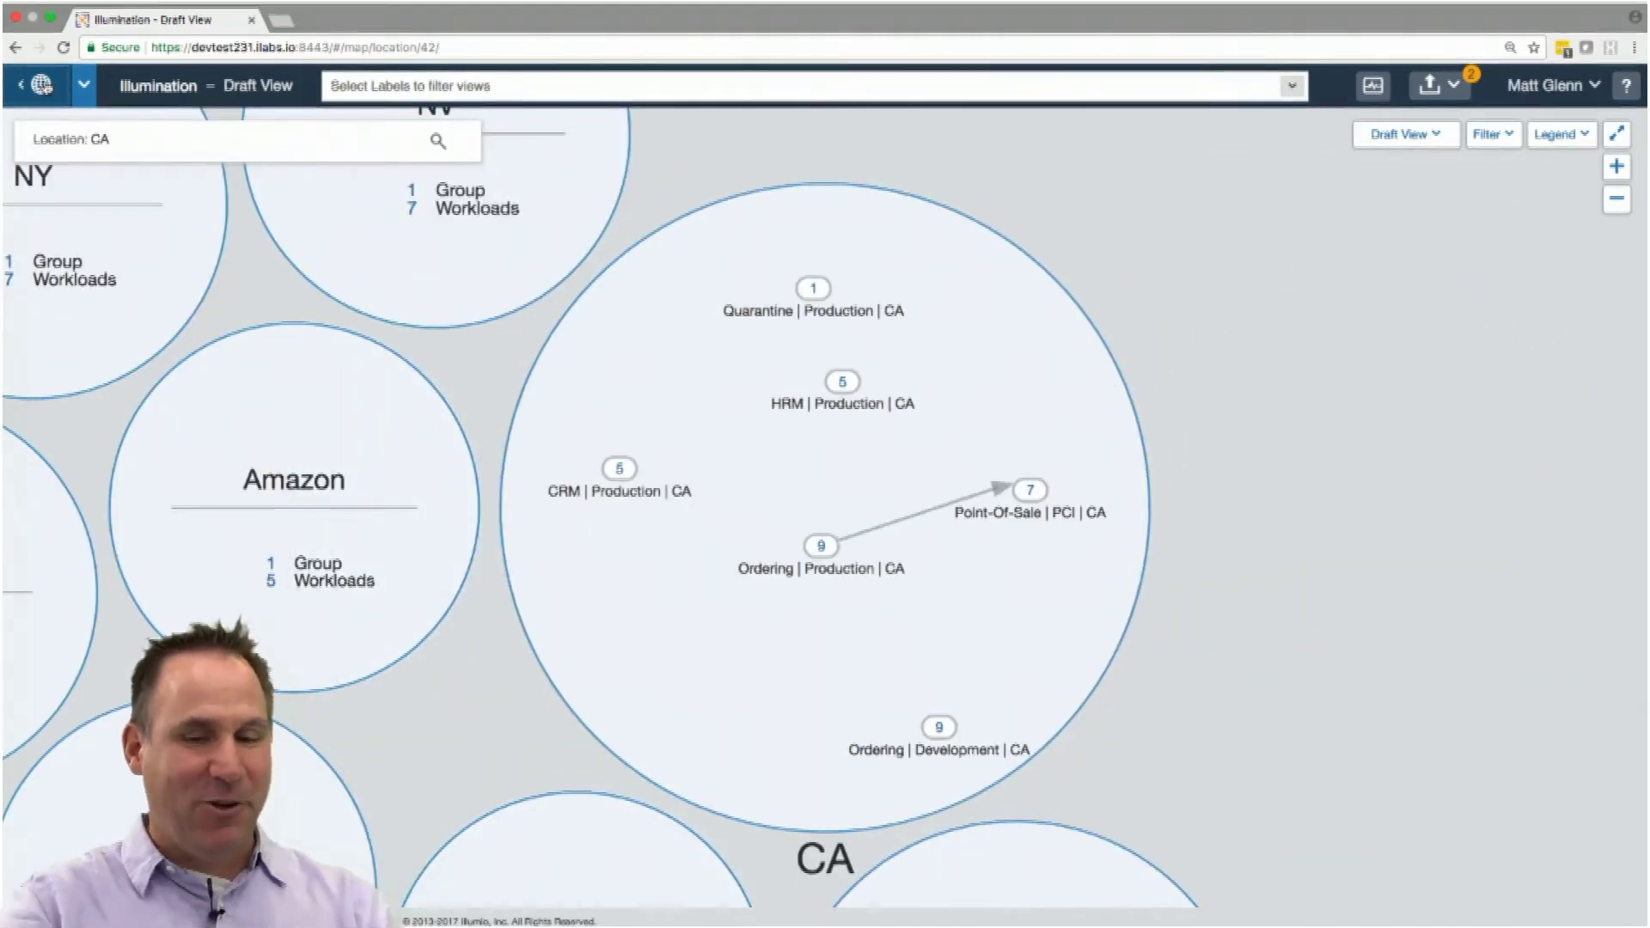
{"action": "left_click", "coordinate": [1027, 490]}
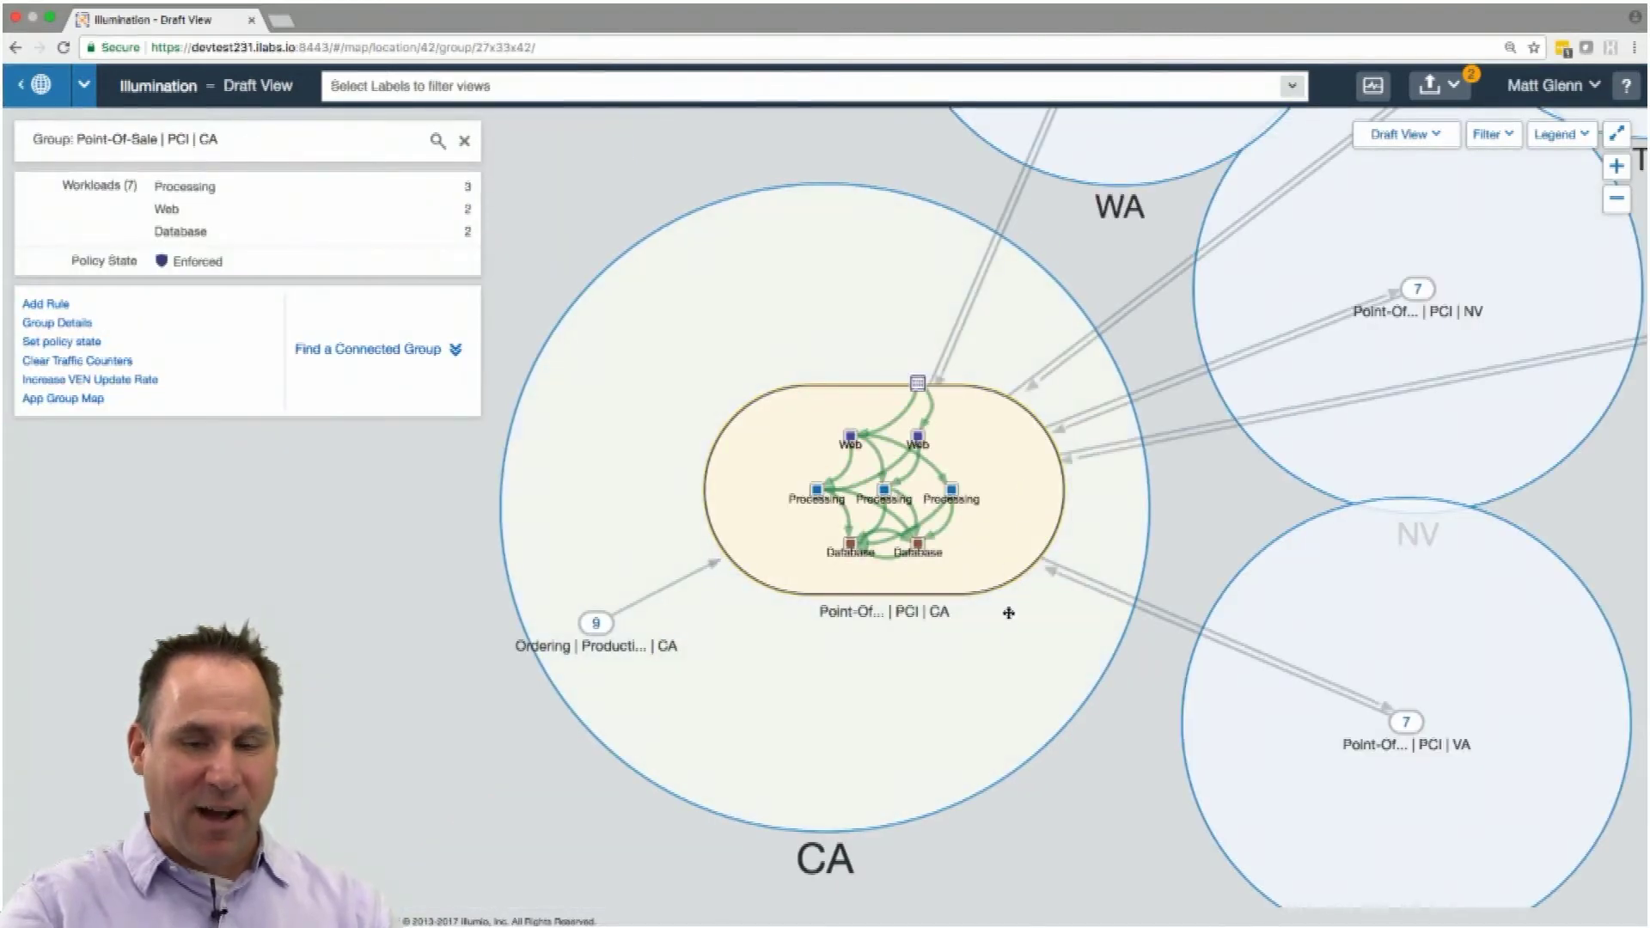
{"action": "left_click_drag", "start_coordinate": [846, 688], "coordinate": [833, 695]}
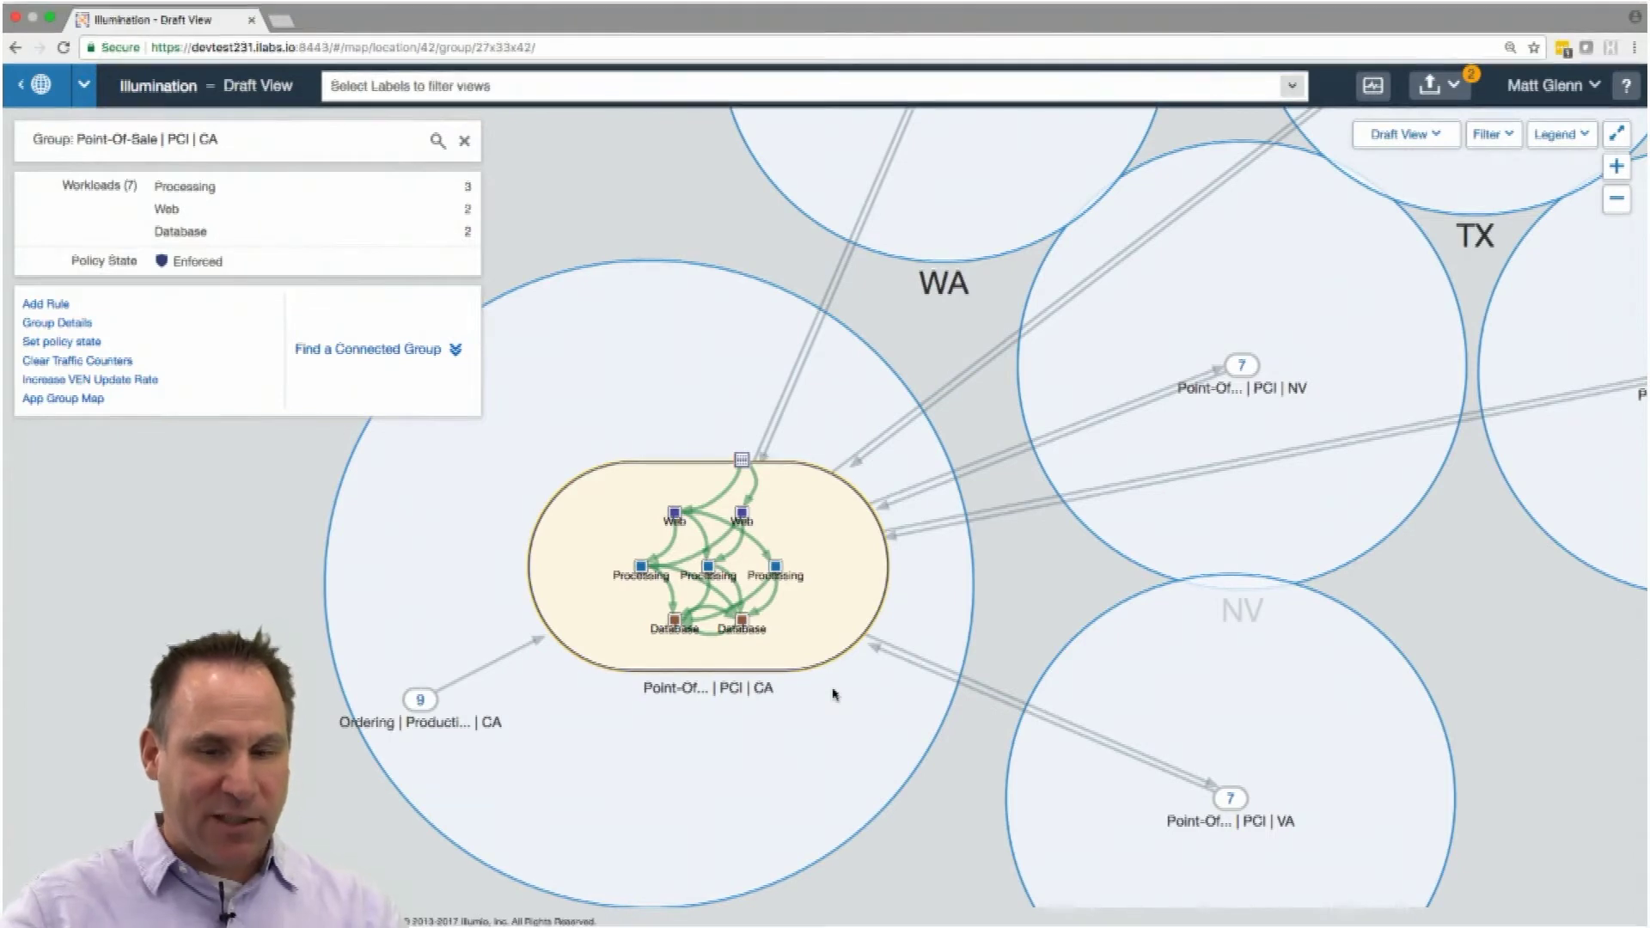
{"action": "left_click_drag", "start_coordinate": [817, 728], "coordinate": [710, 762]}
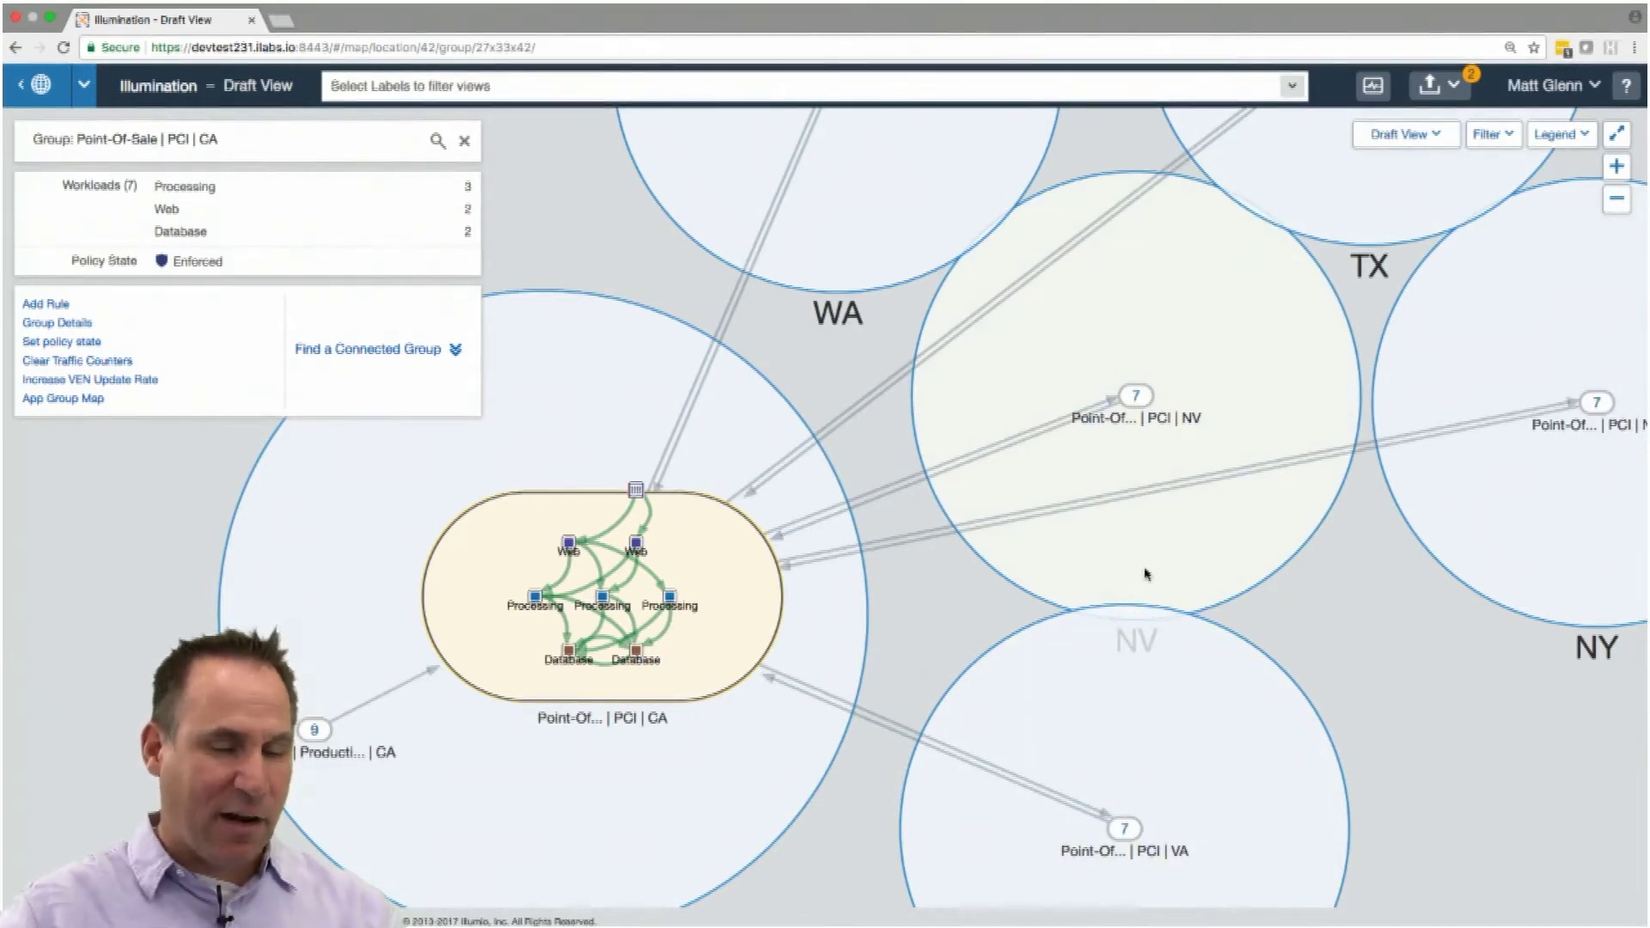
{"action": "mouse_move", "coordinate": [1145, 574]}
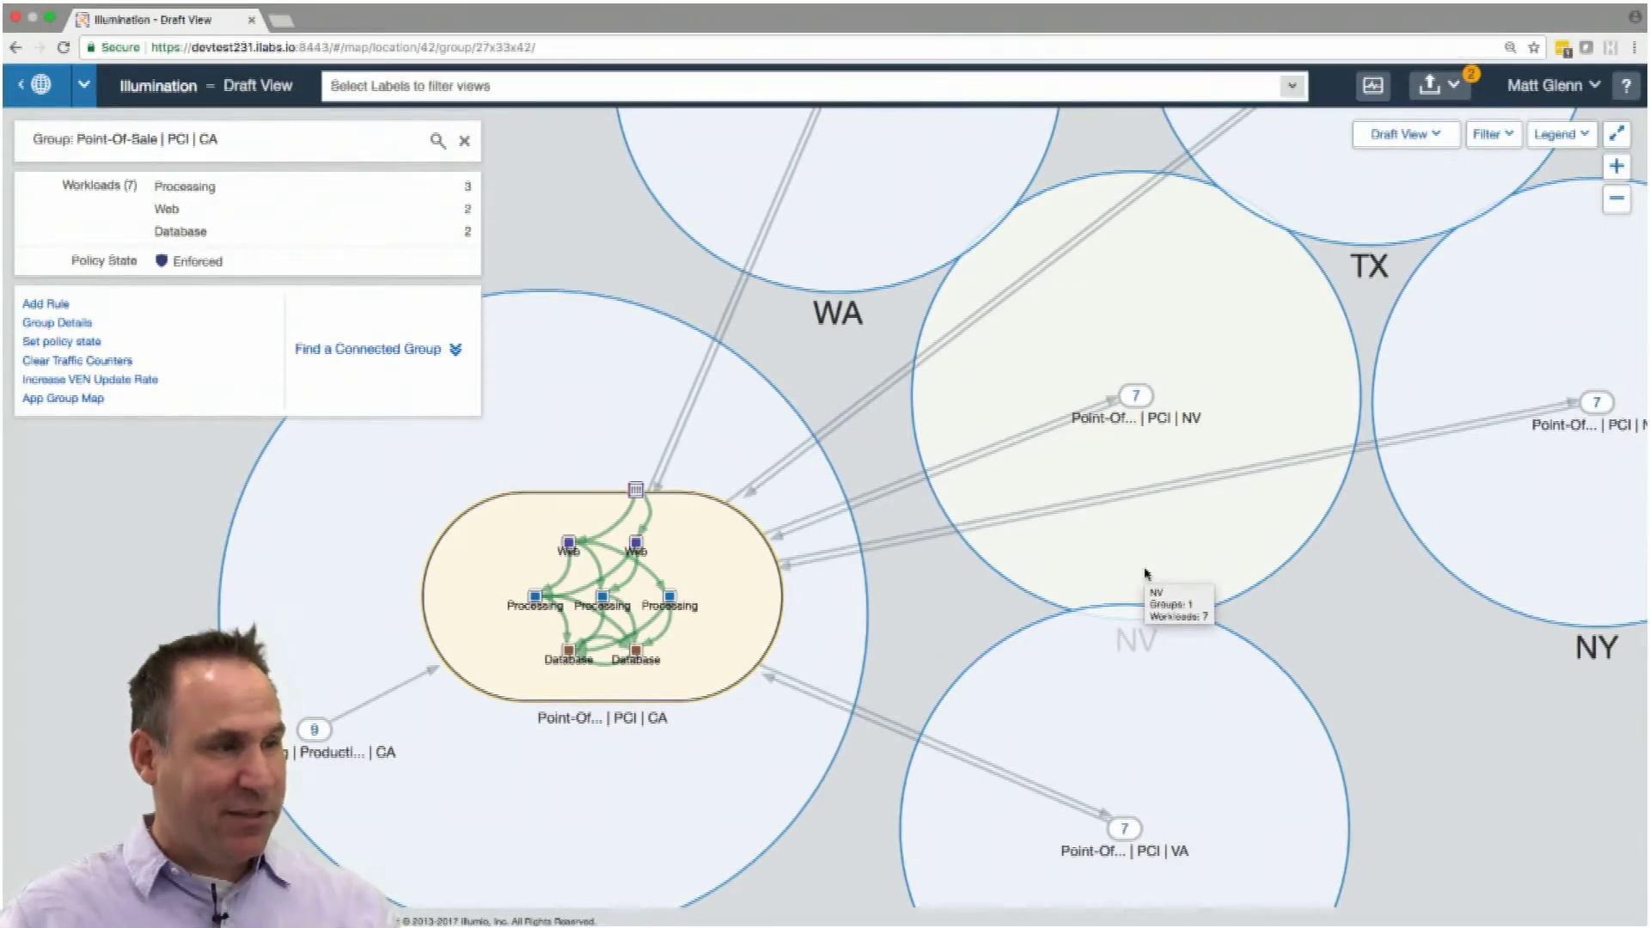
Open the Point-Of-Sale | PCI app group map in Draft View
{"action": "left_click", "coordinate": [770, 608]}
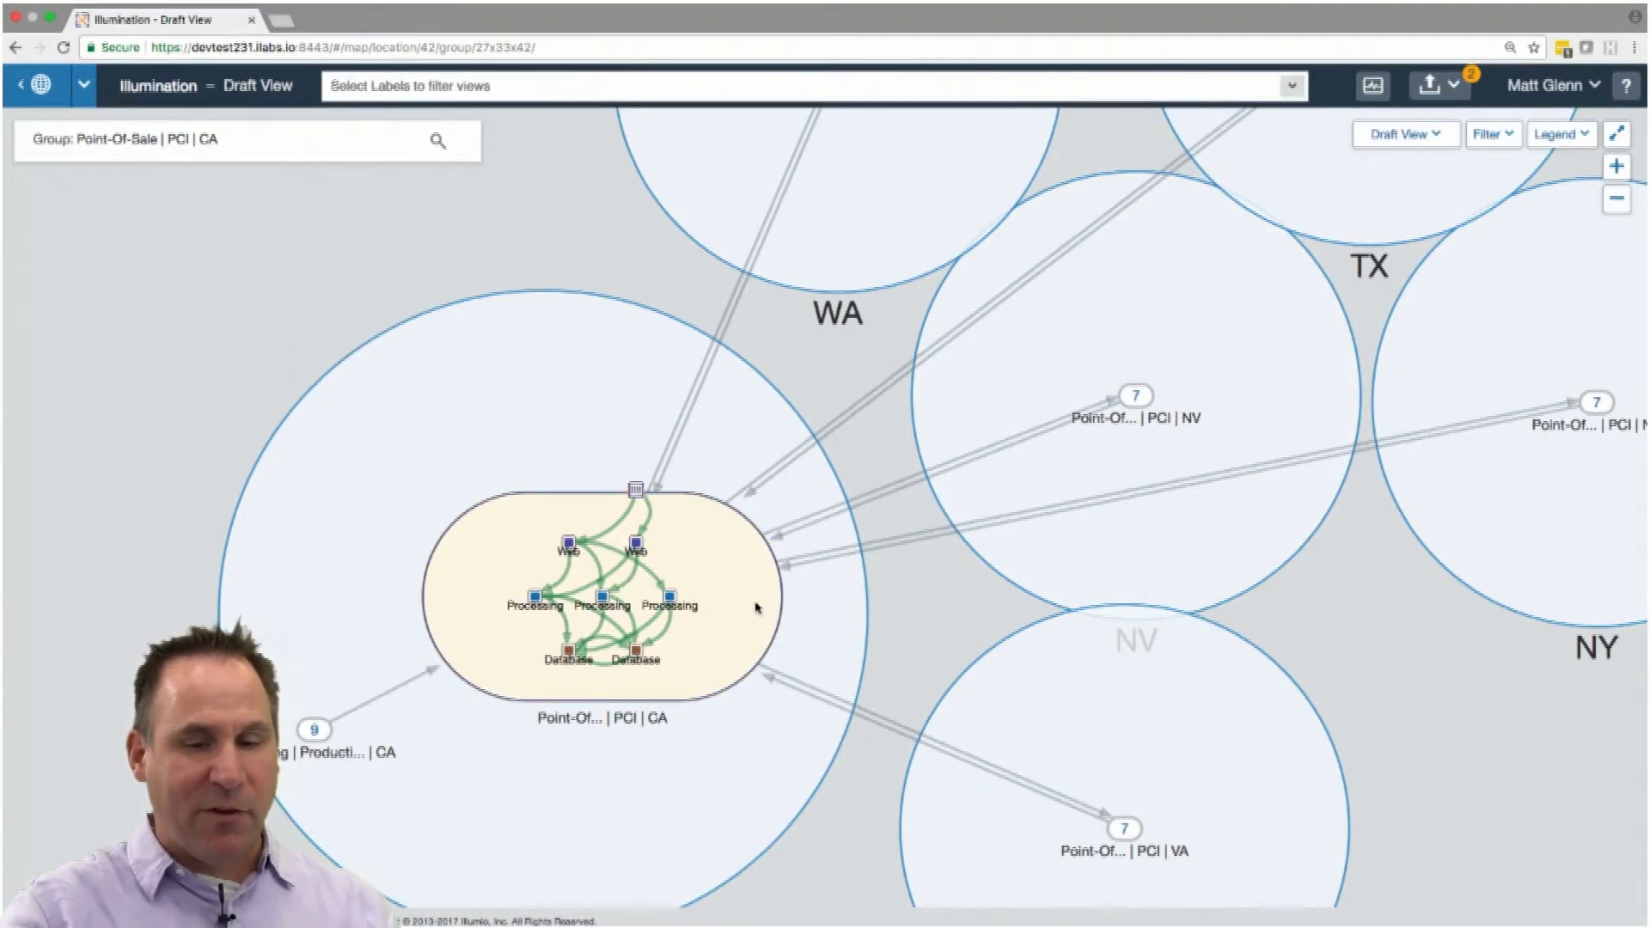
{"action": "left_click", "coordinate": [746, 607]}
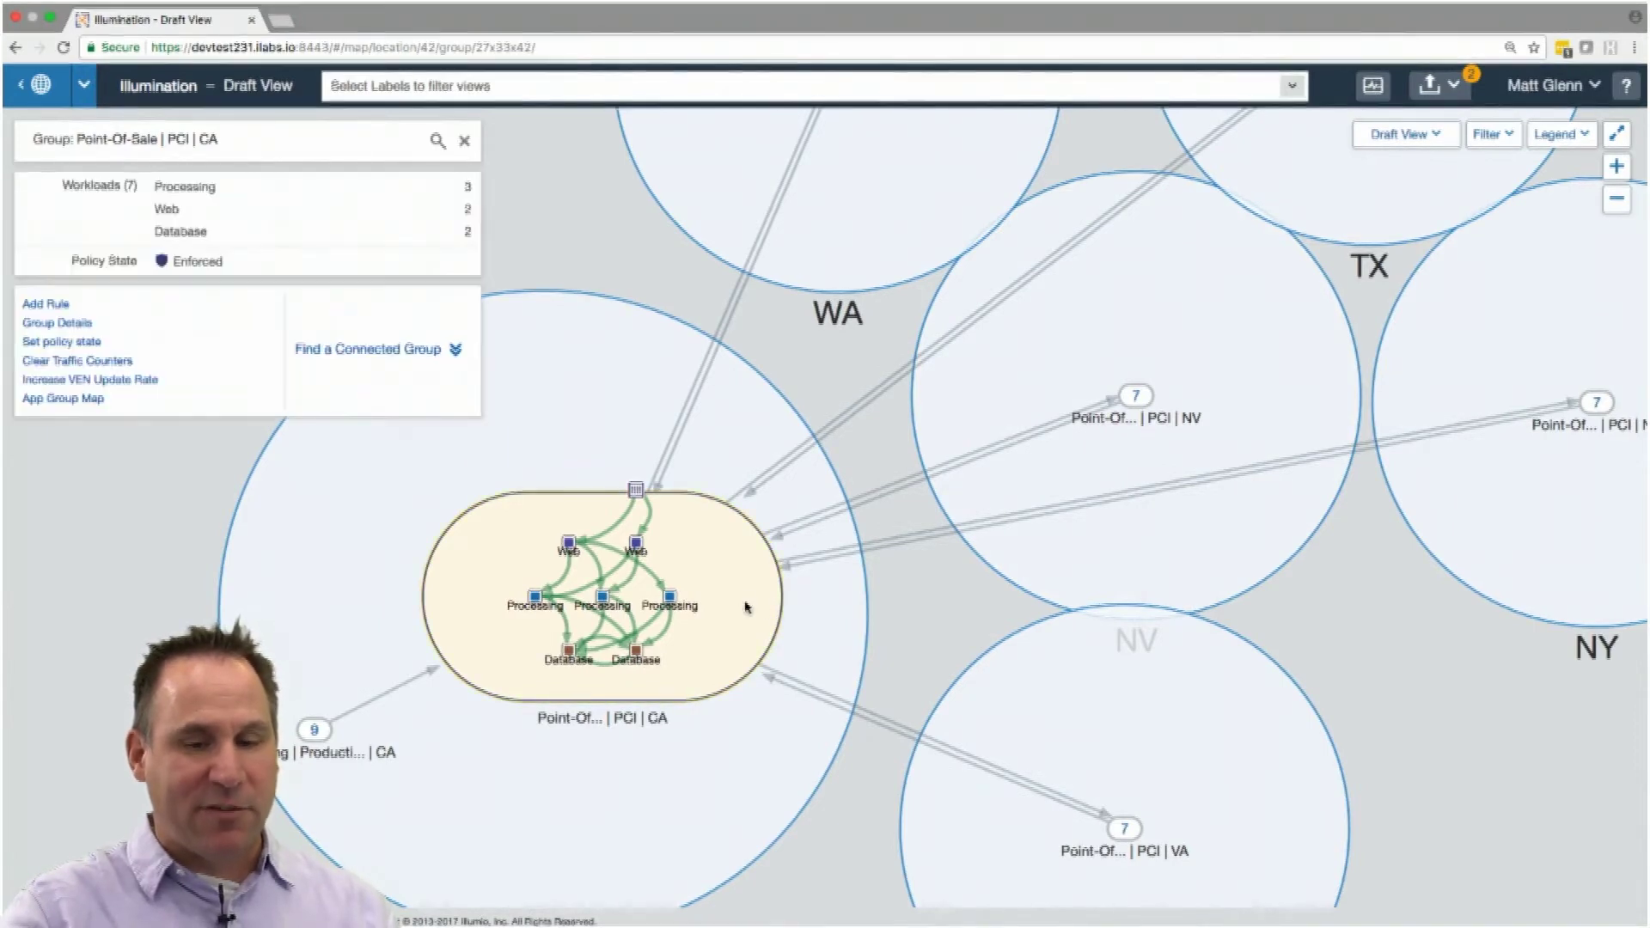
{"action": "left_click", "coordinate": [102, 399]}
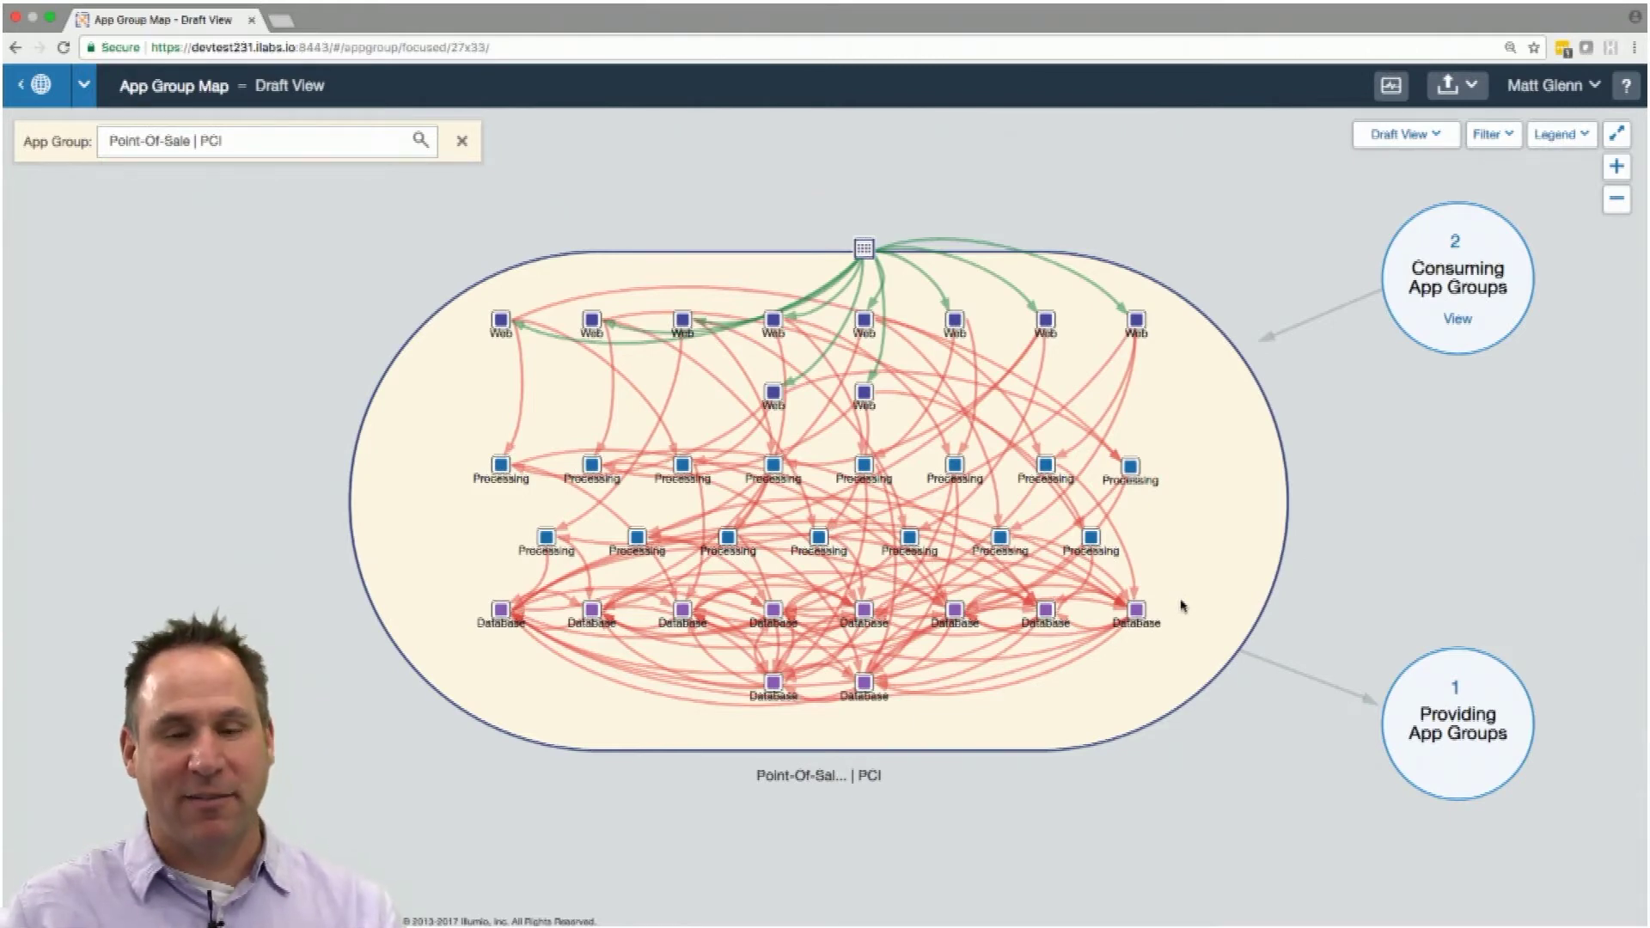
Inspect the pos-web2-nv workload, then reopen the Point-Of-Sale | PCI app group map
{"action": "left_click", "coordinate": [505, 325]}
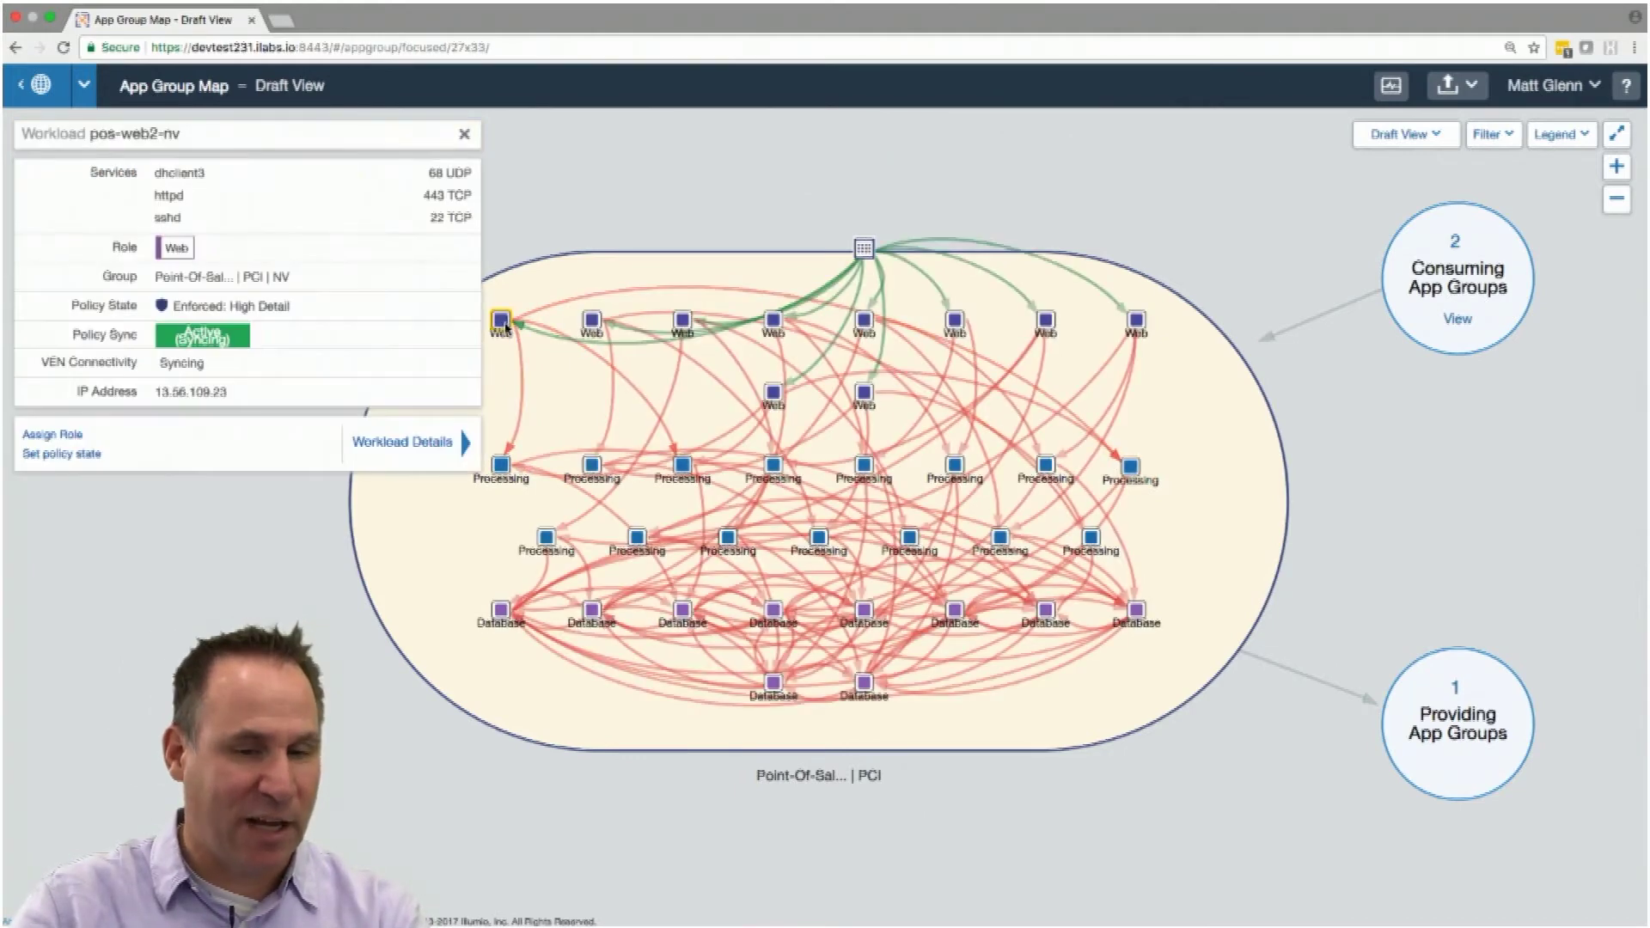
{"action": "left_click", "coordinate": [91, 101]}
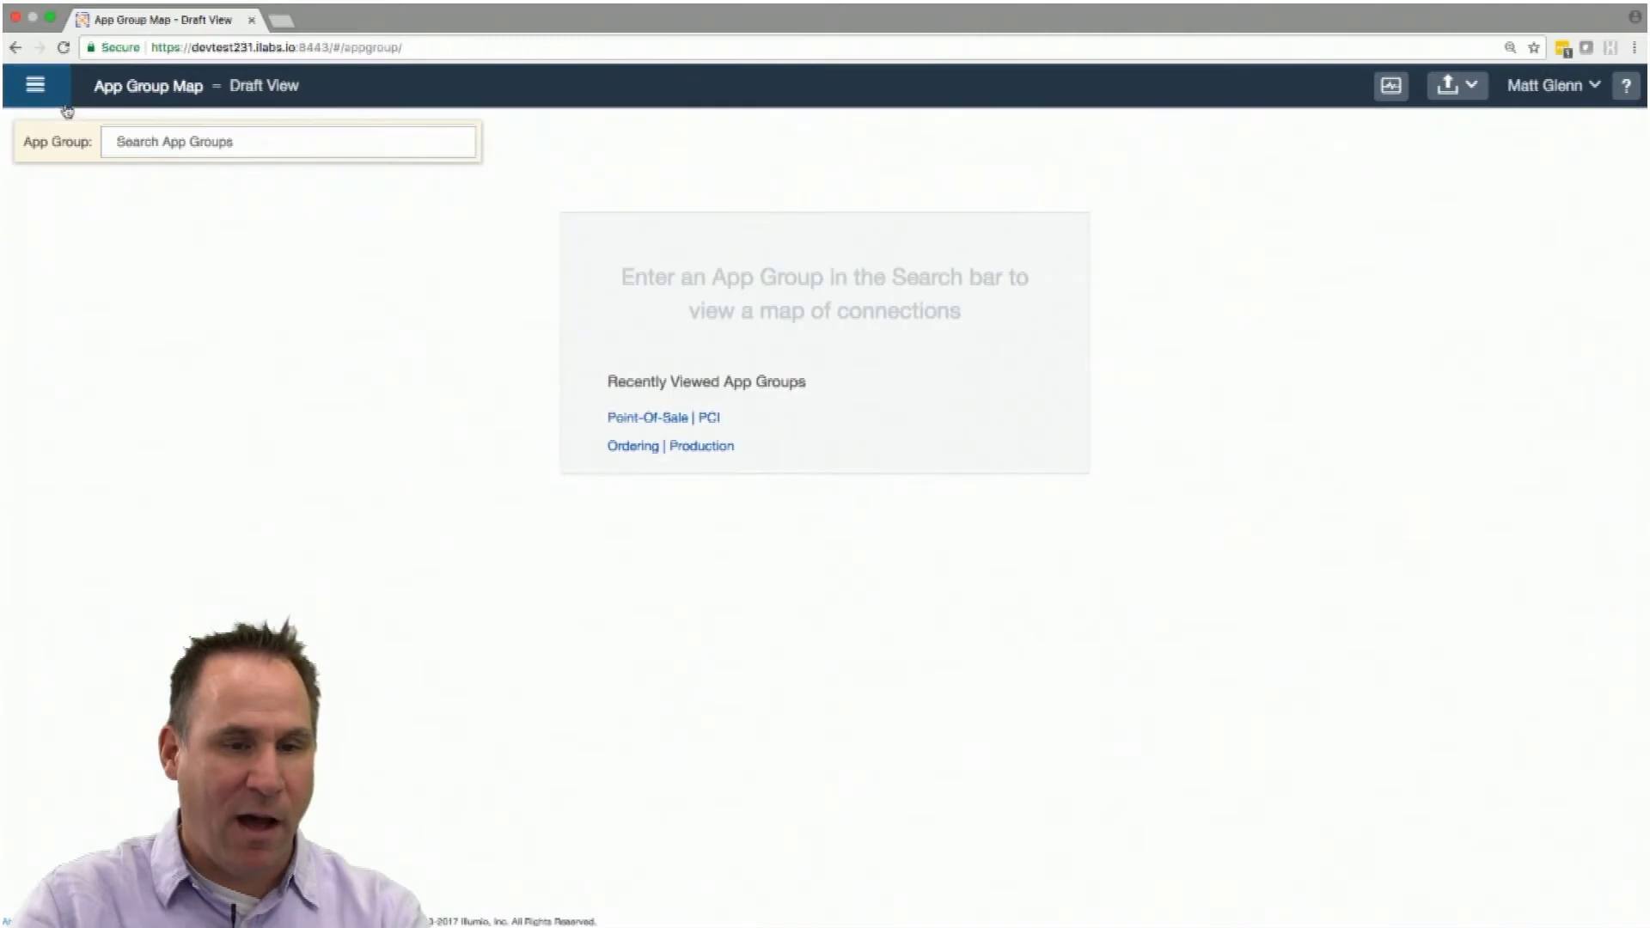
{"action": "left_click", "coordinate": [642, 417]}
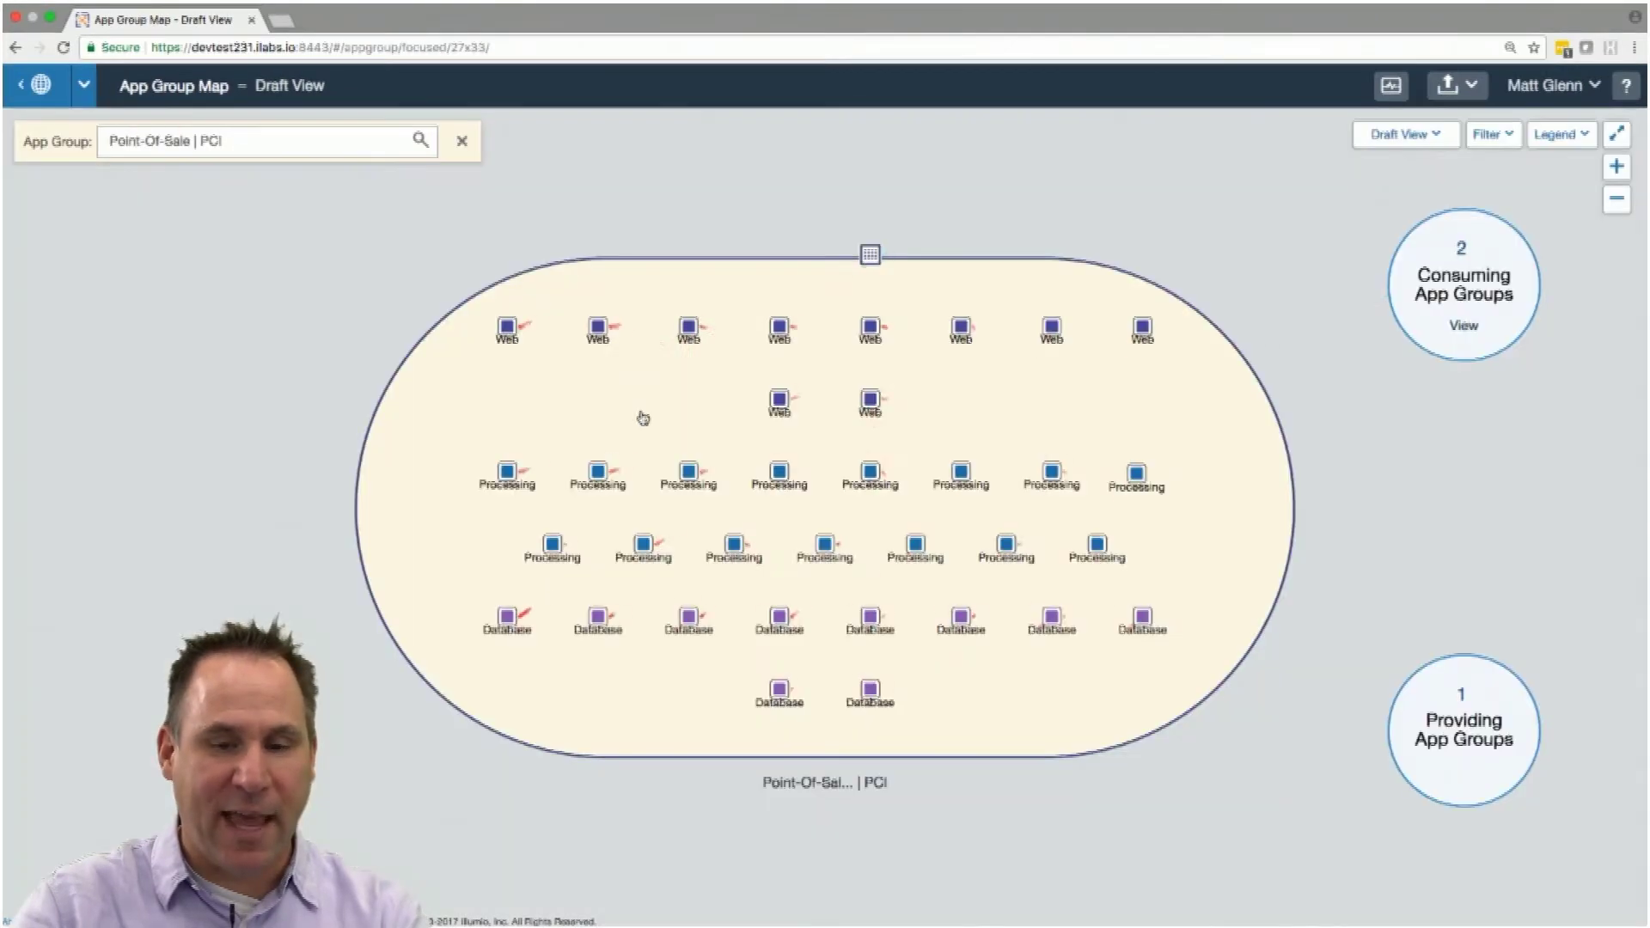
Inspect the pos-web1-nv to pos-processing2-nv traffic link and start the Policy Generator for Point-Of-Sale | PCI
{"action": "left_click", "coordinate": [744, 456]}
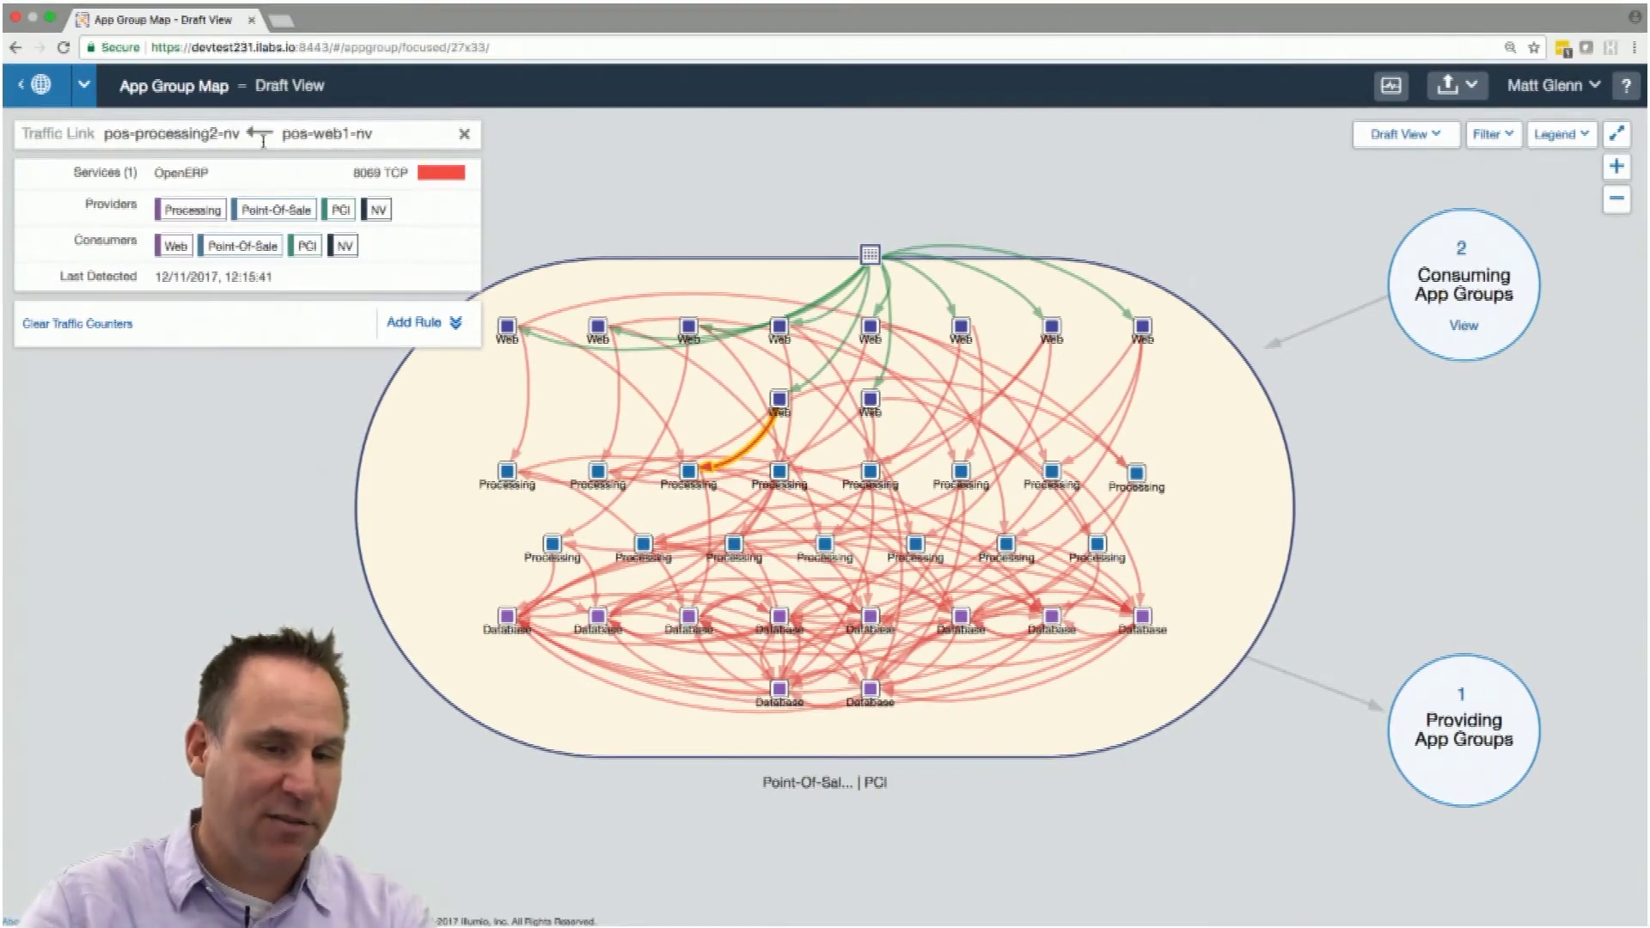
{"action": "left_click_drag", "start_coordinate": [224, 134], "coordinate": [128, 134]}
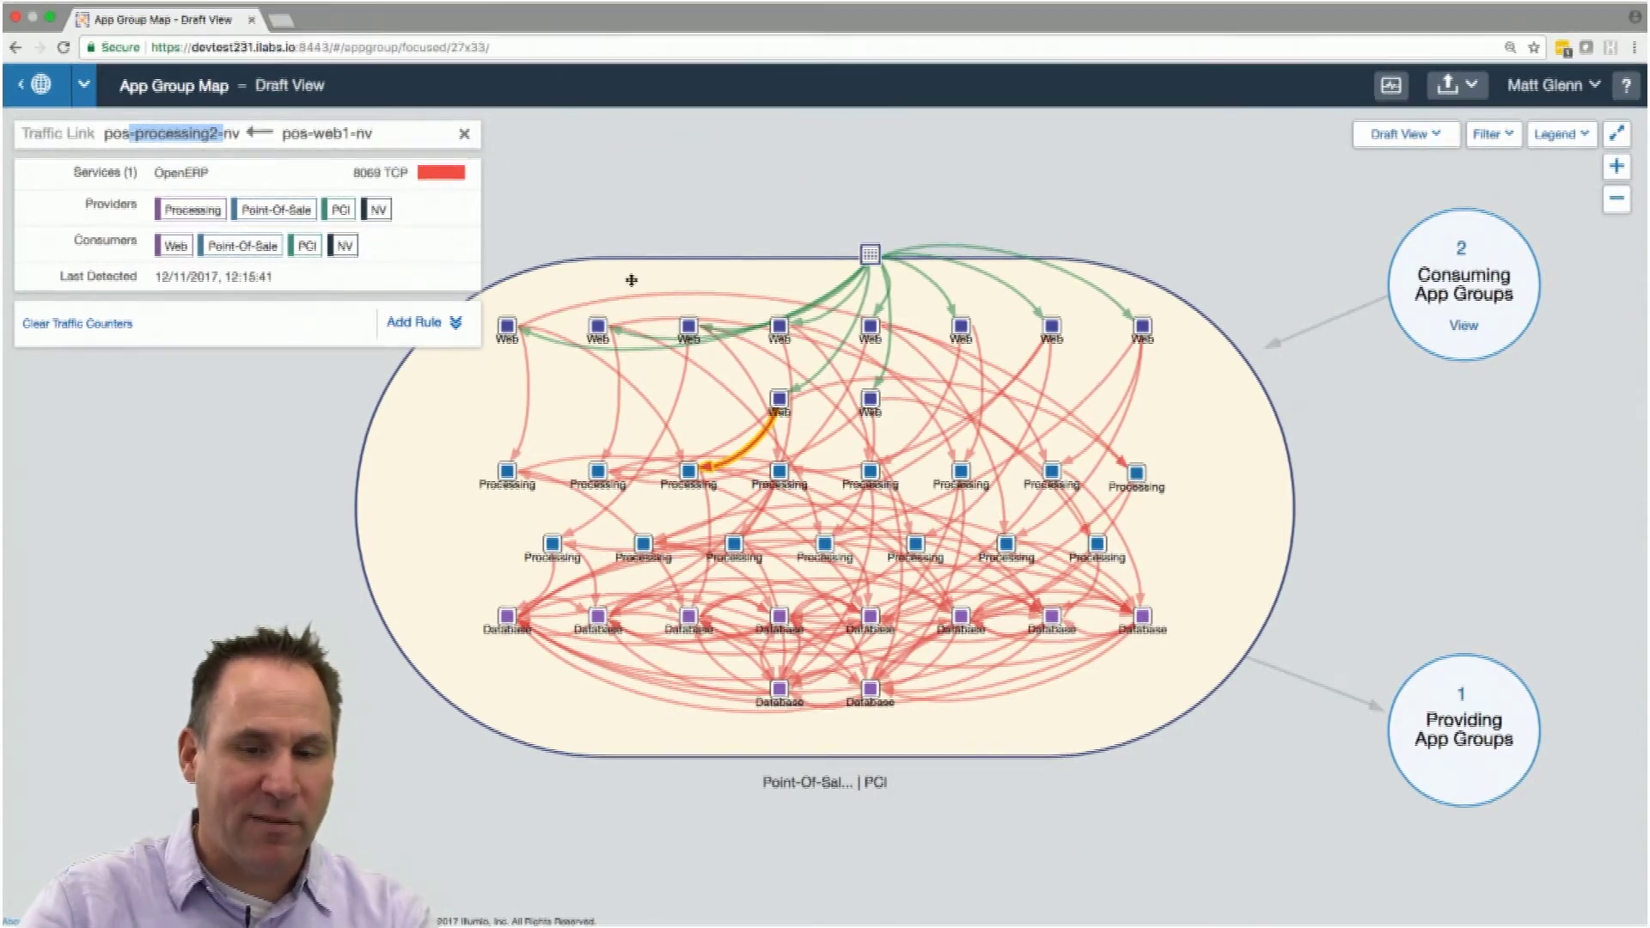
{"action": "left_click", "coordinate": [632, 285]}
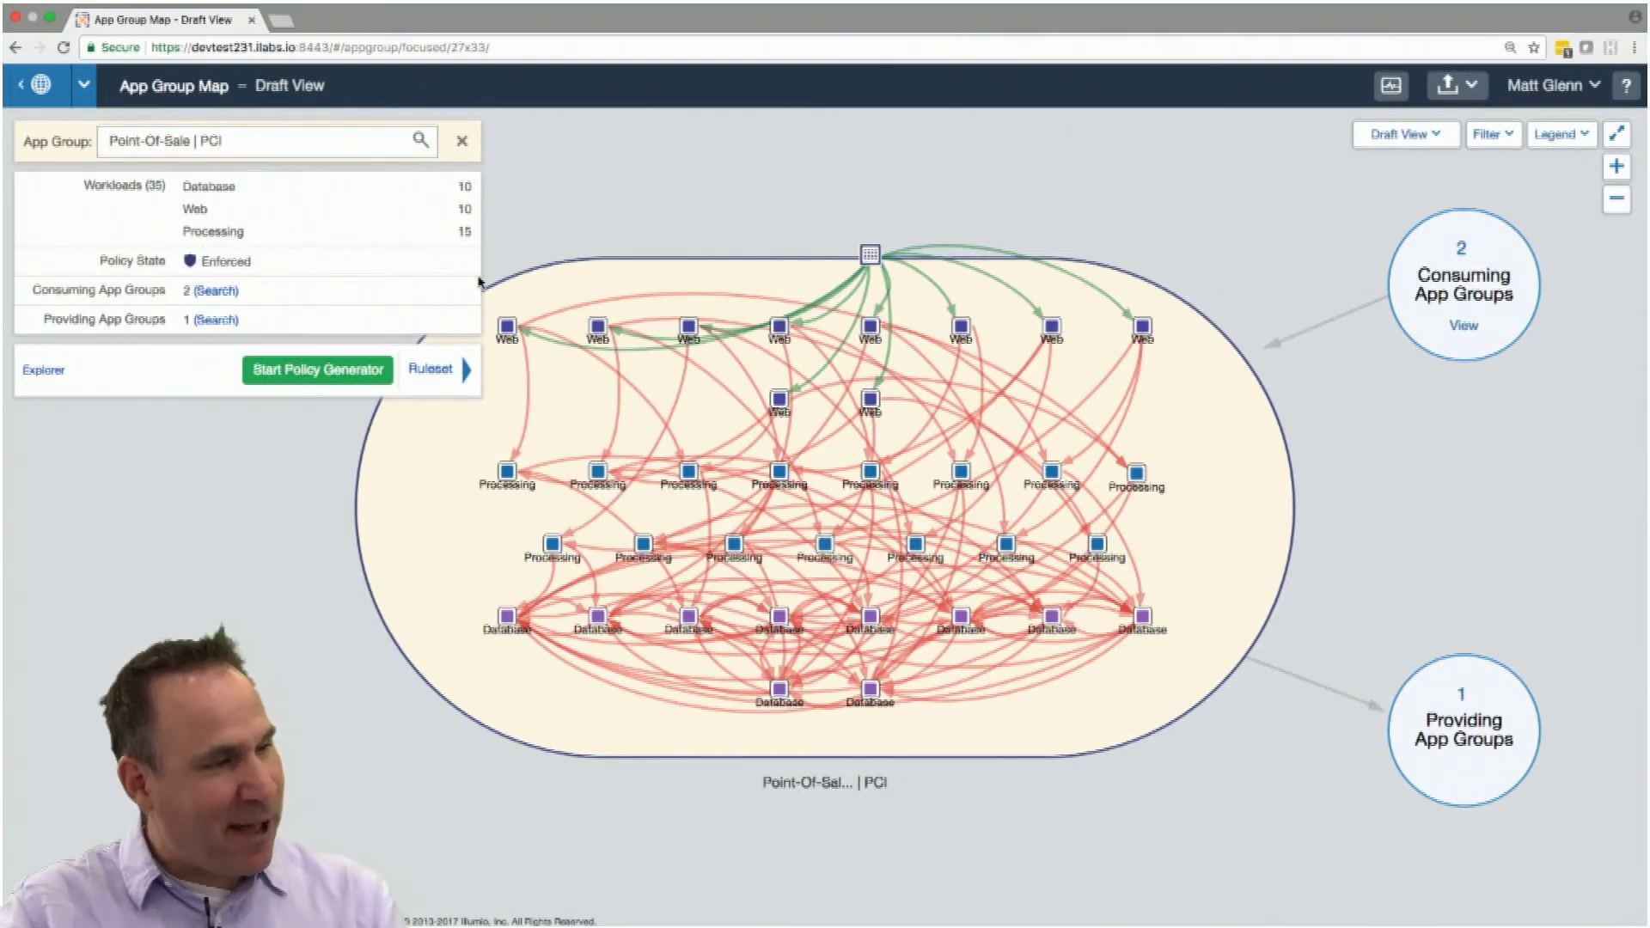
{"action": "left_click", "coordinate": [315, 370]}
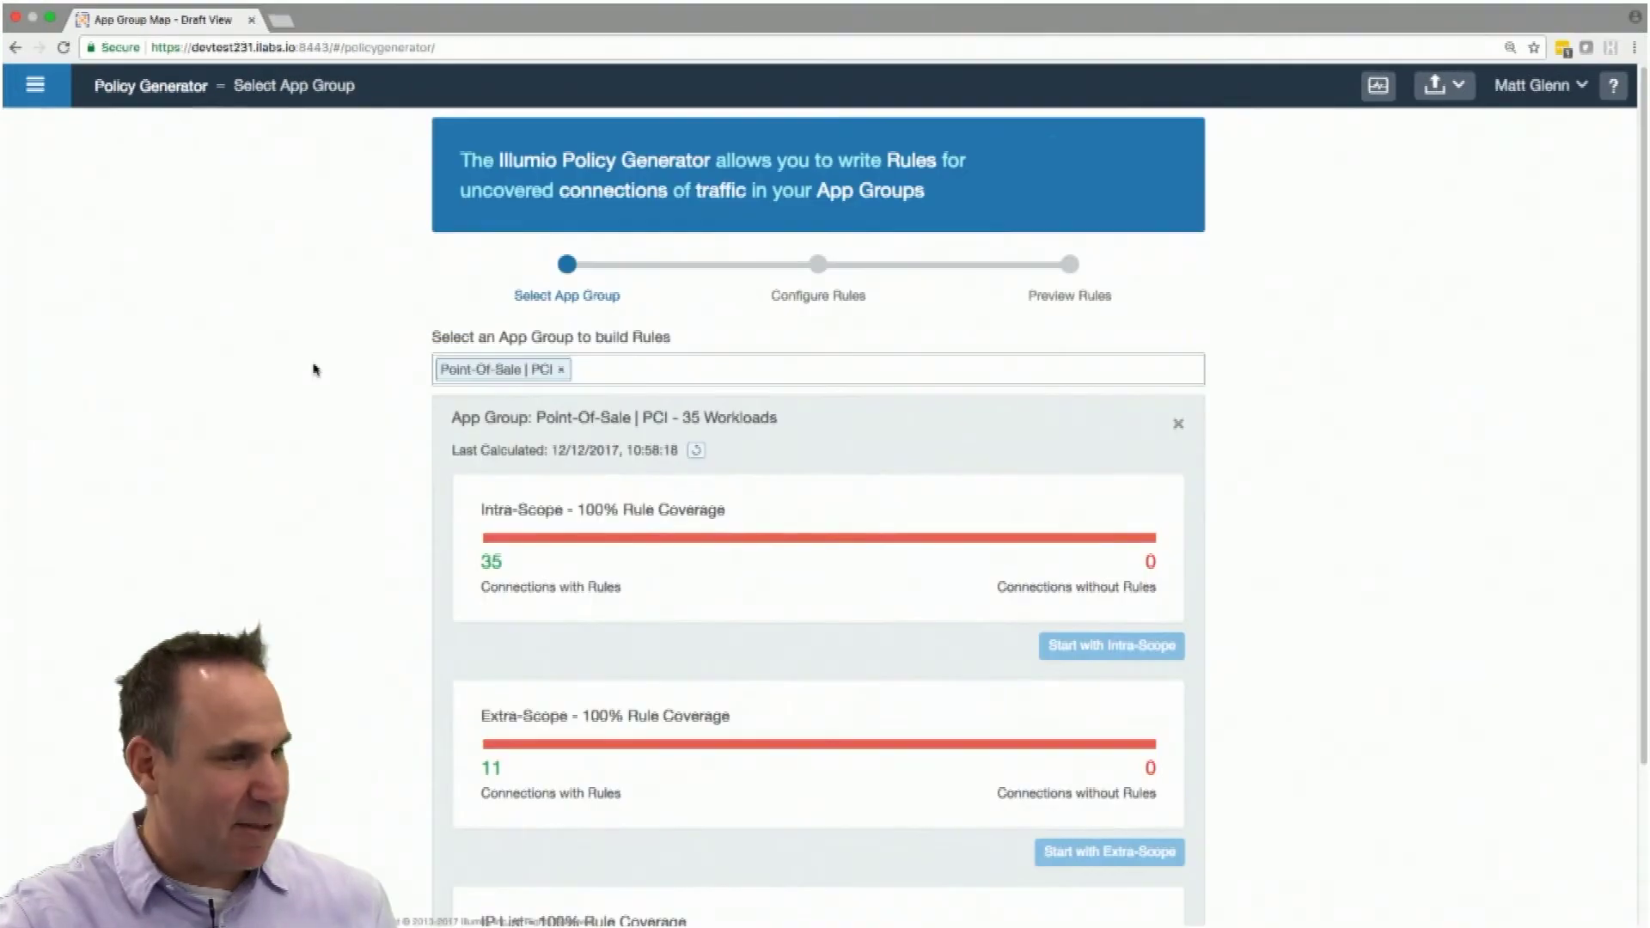
Recalculate Point-Of-Sale | PCI rule coverage and begin configuring intra-scope rules at App Group Level
{"action": "left_click", "coordinate": [696, 450]}
{"action": "left_click", "coordinate": [926, 249]}
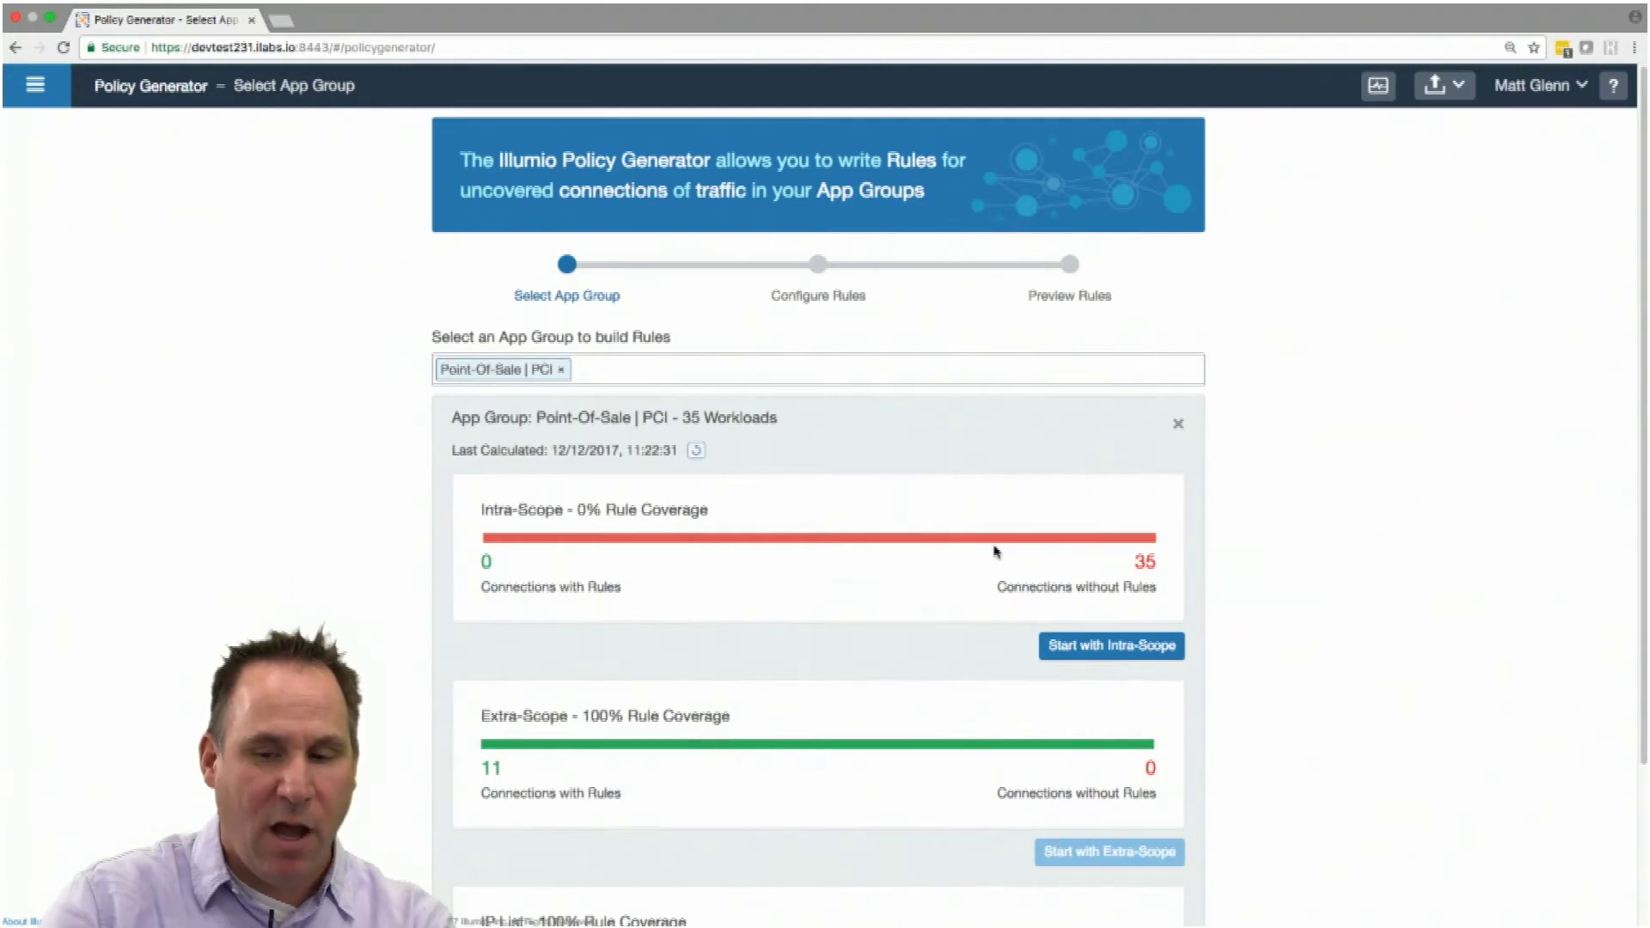
{"action": "left_click", "coordinate": [1062, 646]}
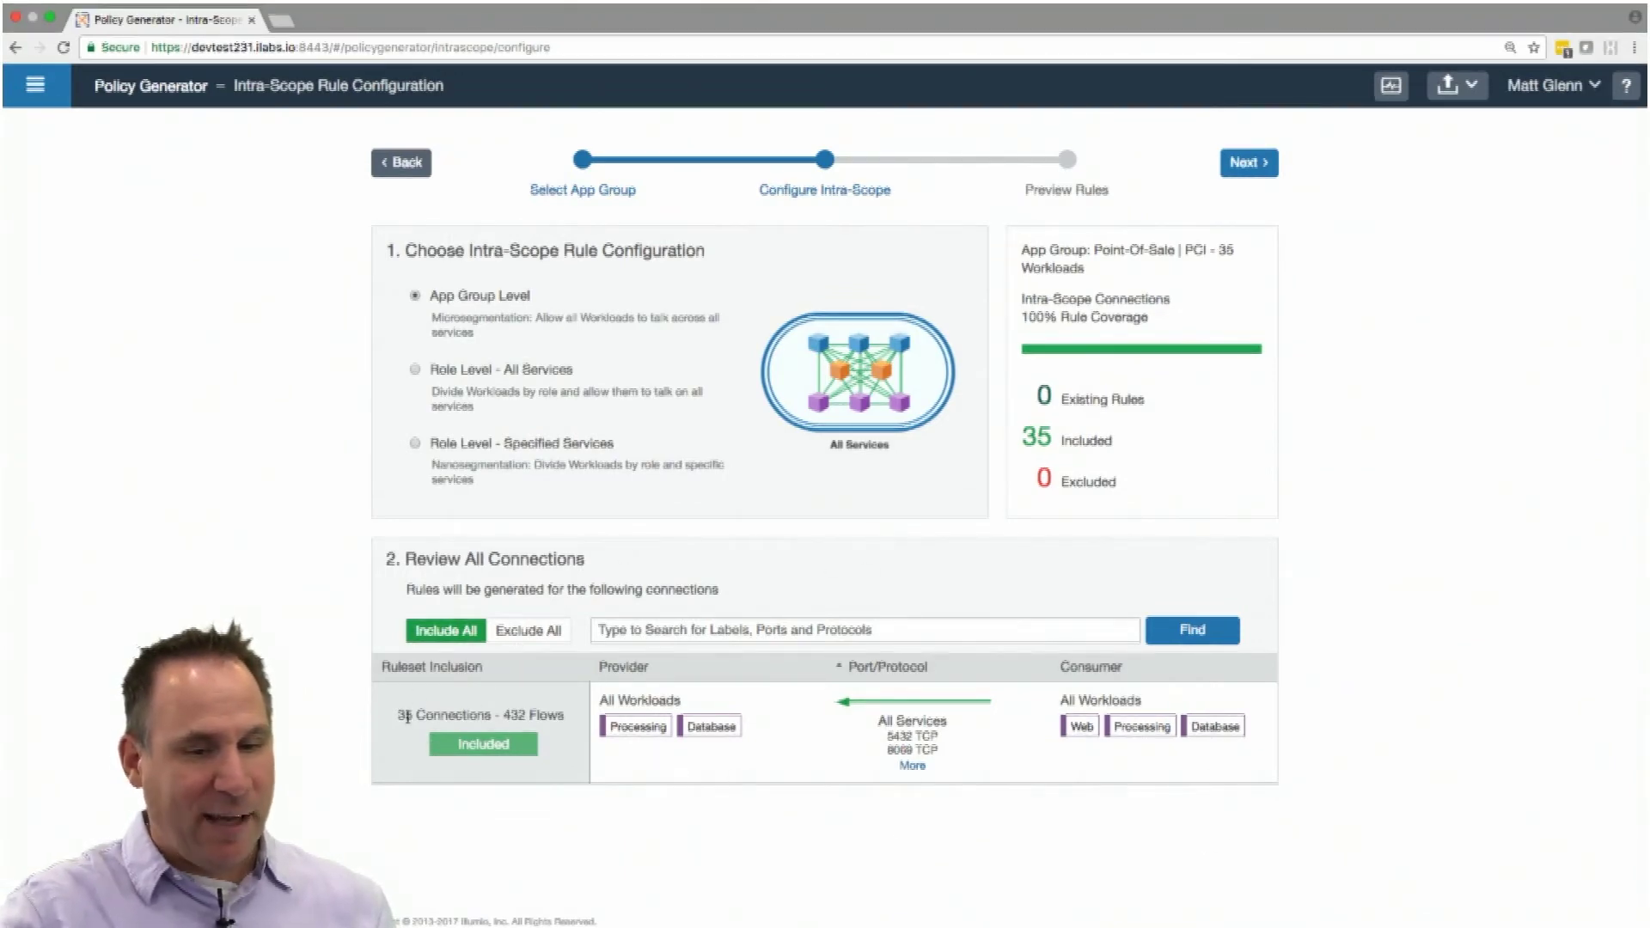
Choose Role Level - All Services, producing Database←Processing, Database←Database and Processing←Web rules
{"action": "left_click_drag", "start_coordinate": [400, 714], "coordinate": [552, 712]}
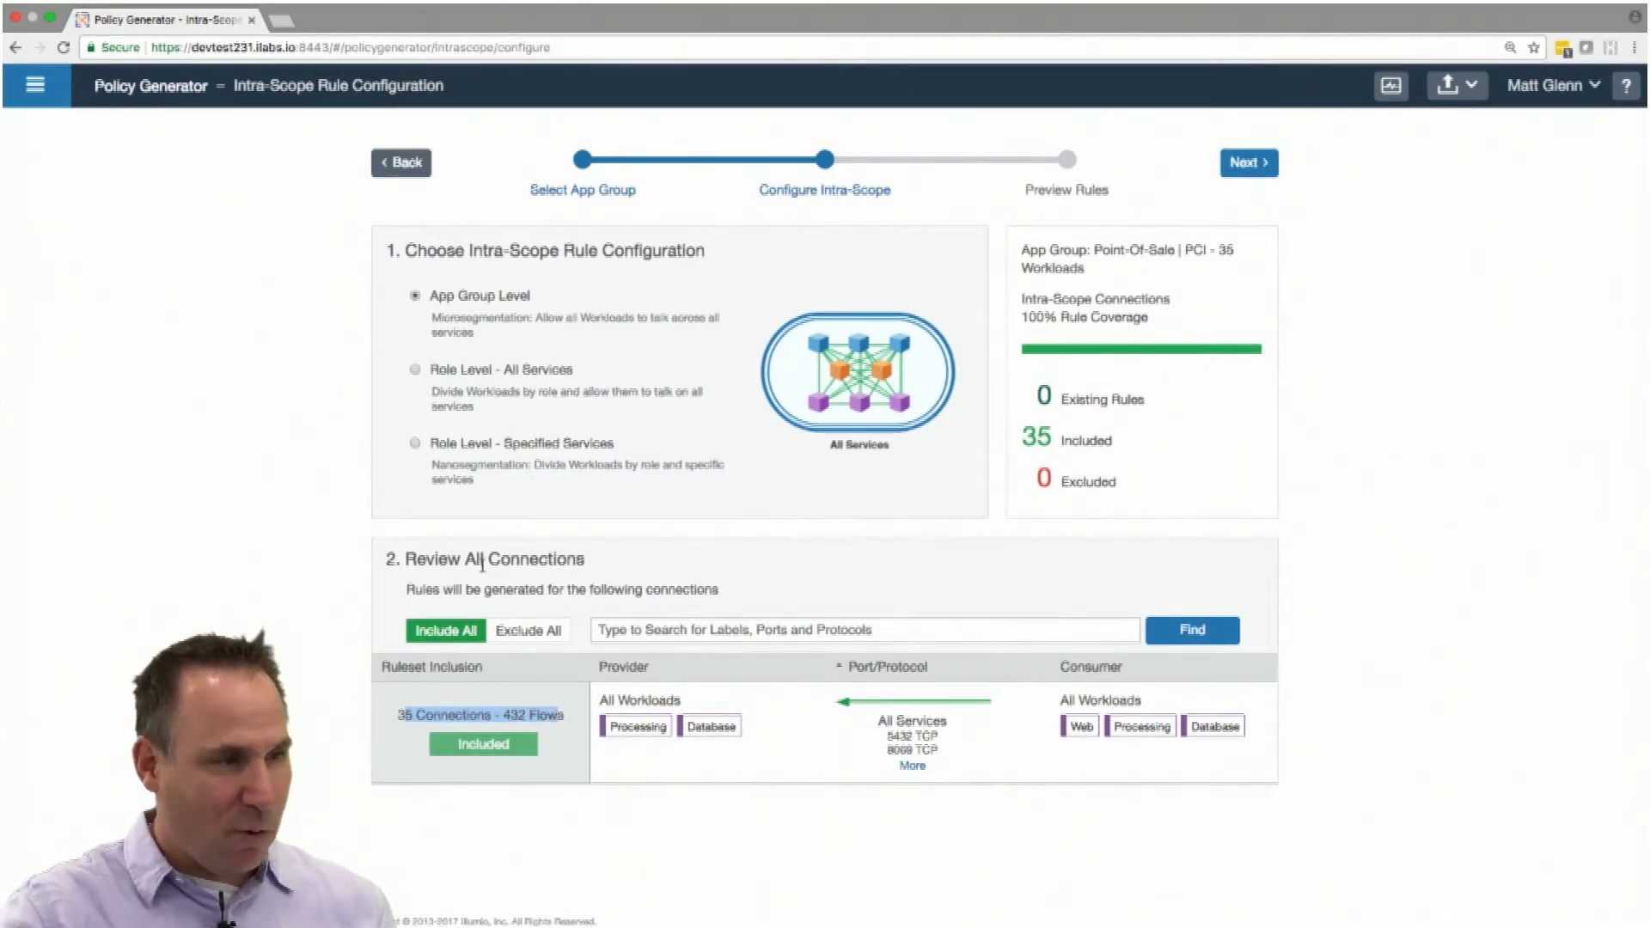
{"action": "left_click", "coordinate": [415, 371]}
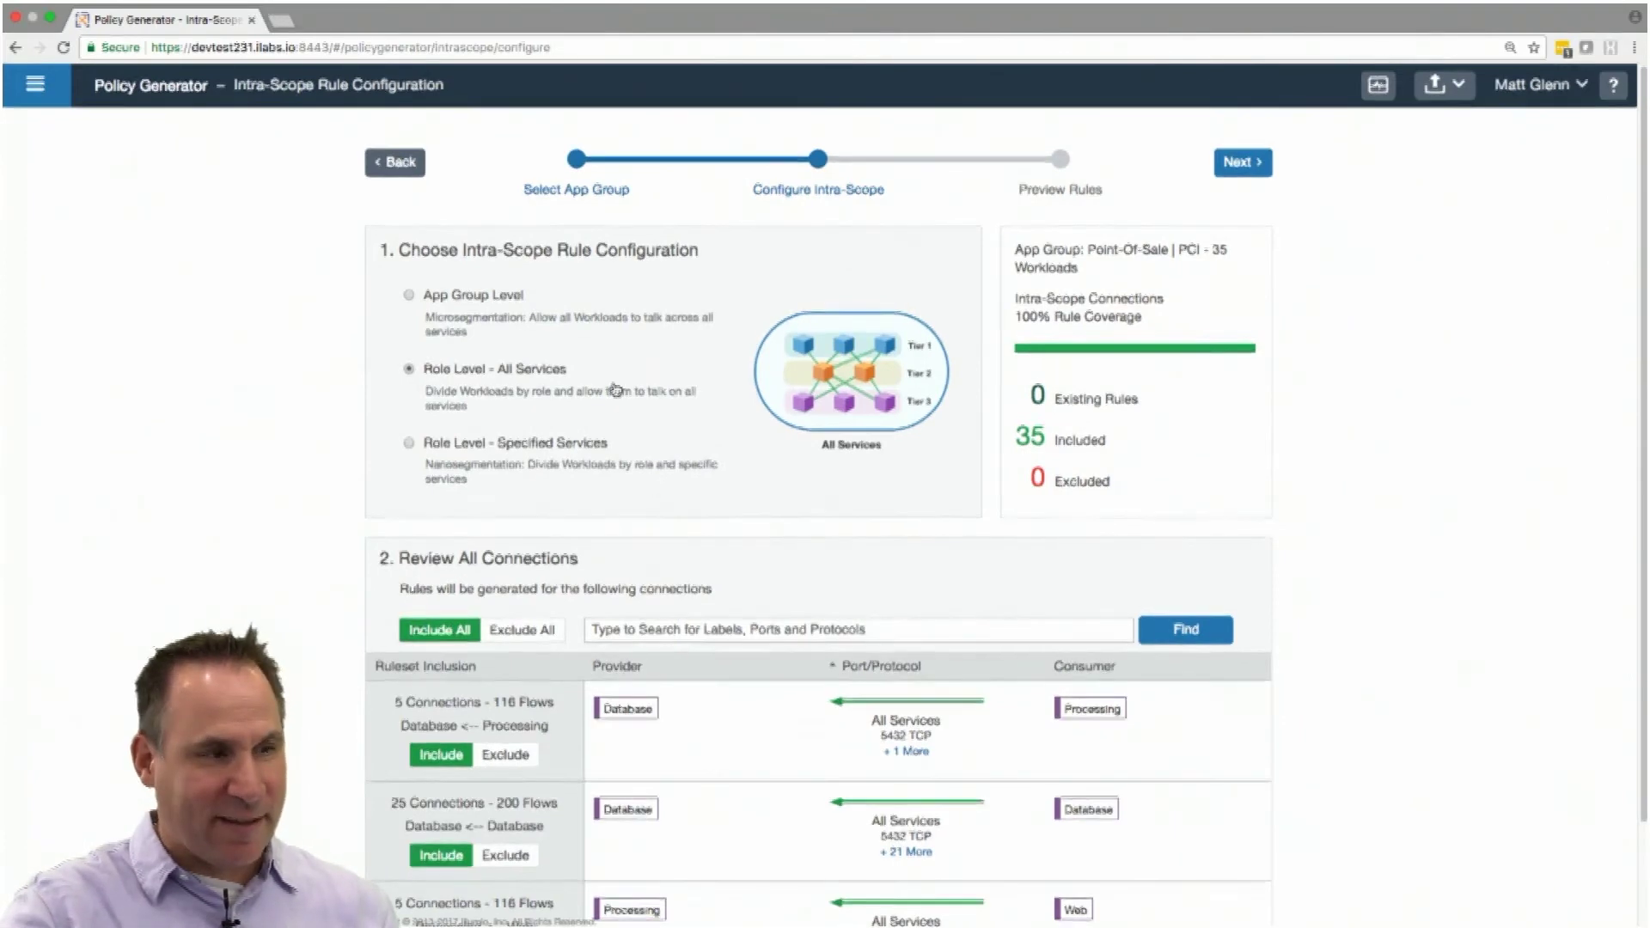
{"action": "scroll", "coordinate": [833, 723], "scroll_direction": "down", "scroll_amount": 2}
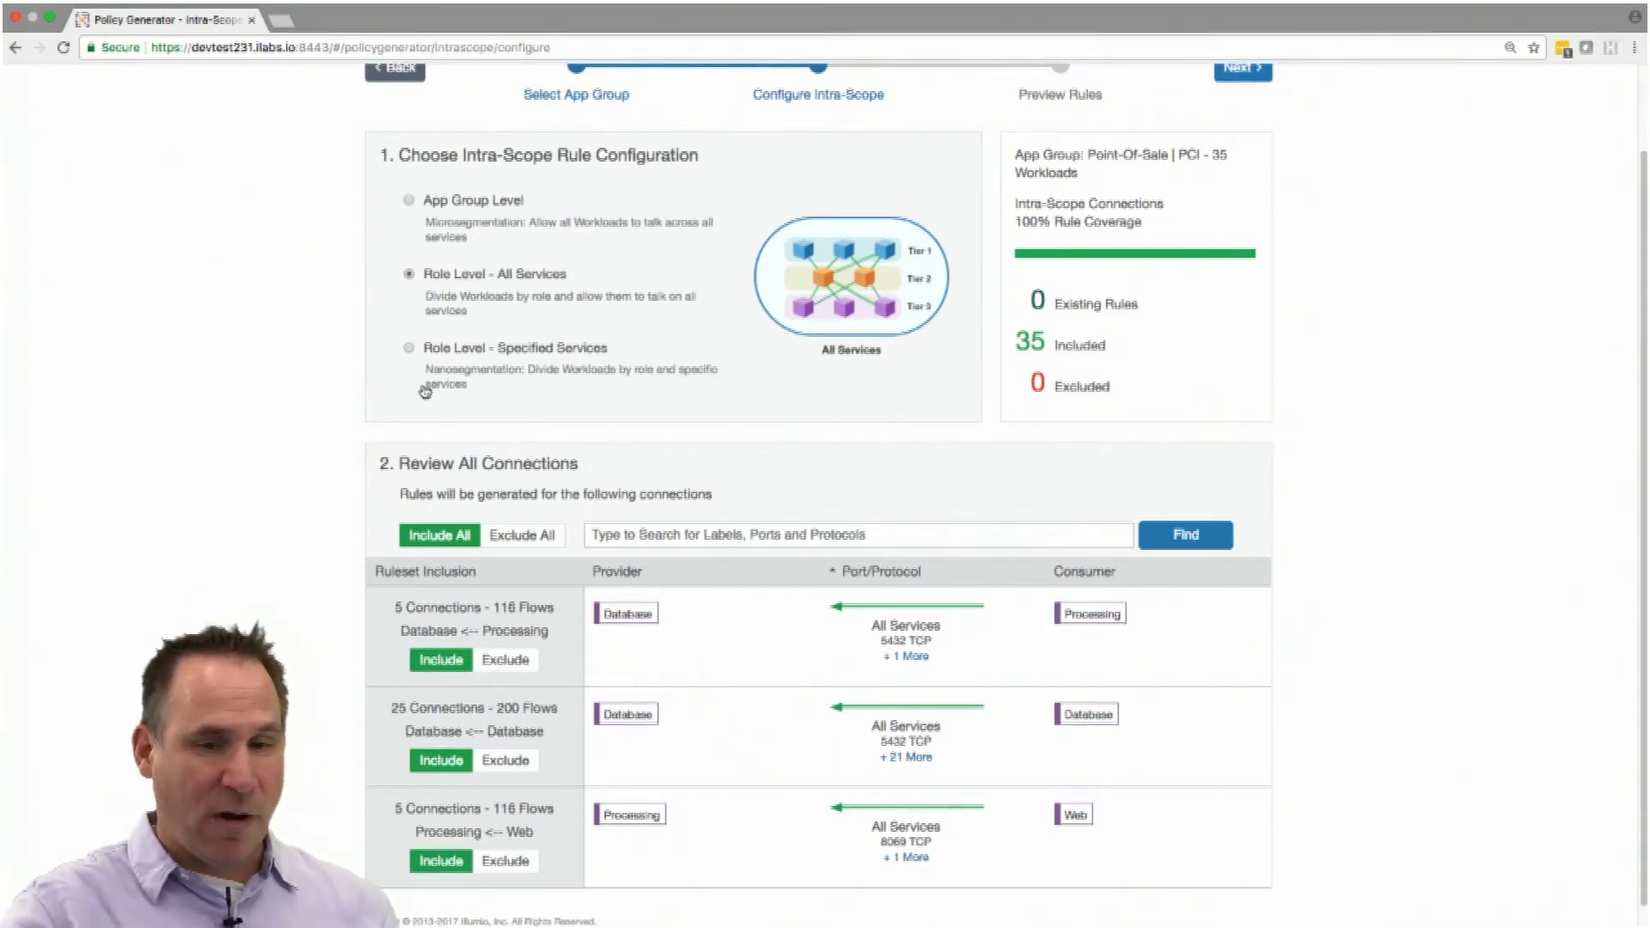
Switch to Role Level - Specified Services, then exclude and re-include the Processing←Web connections
{"action": "left_click", "coordinate": [410, 348]}
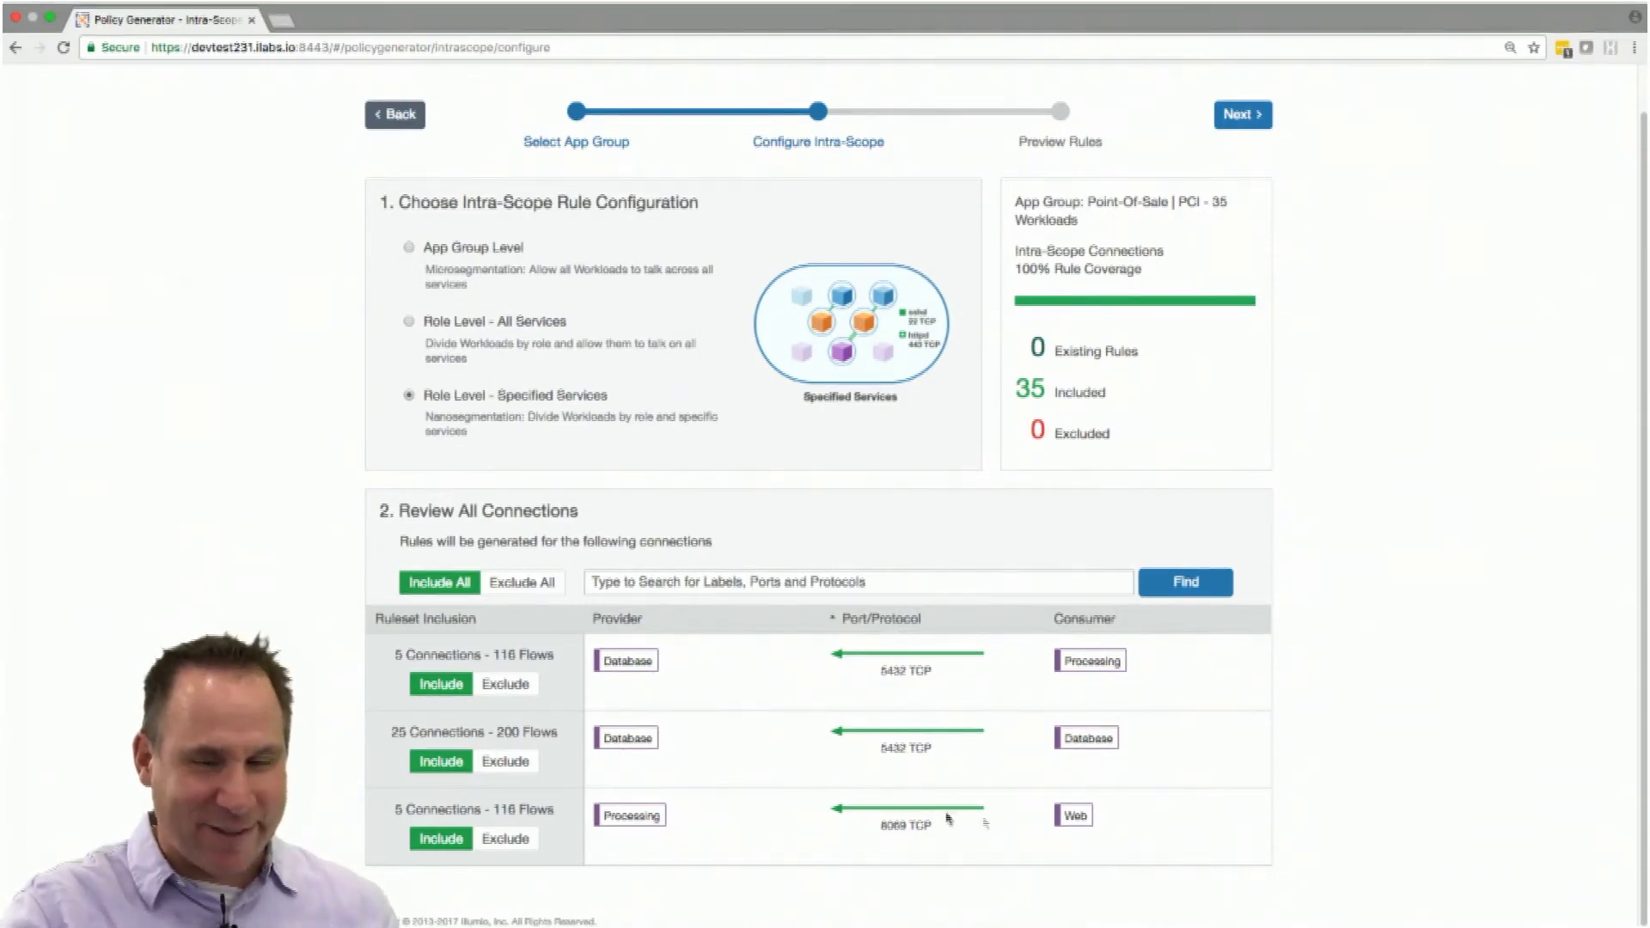
{"action": "left_click", "coordinate": [509, 839]}
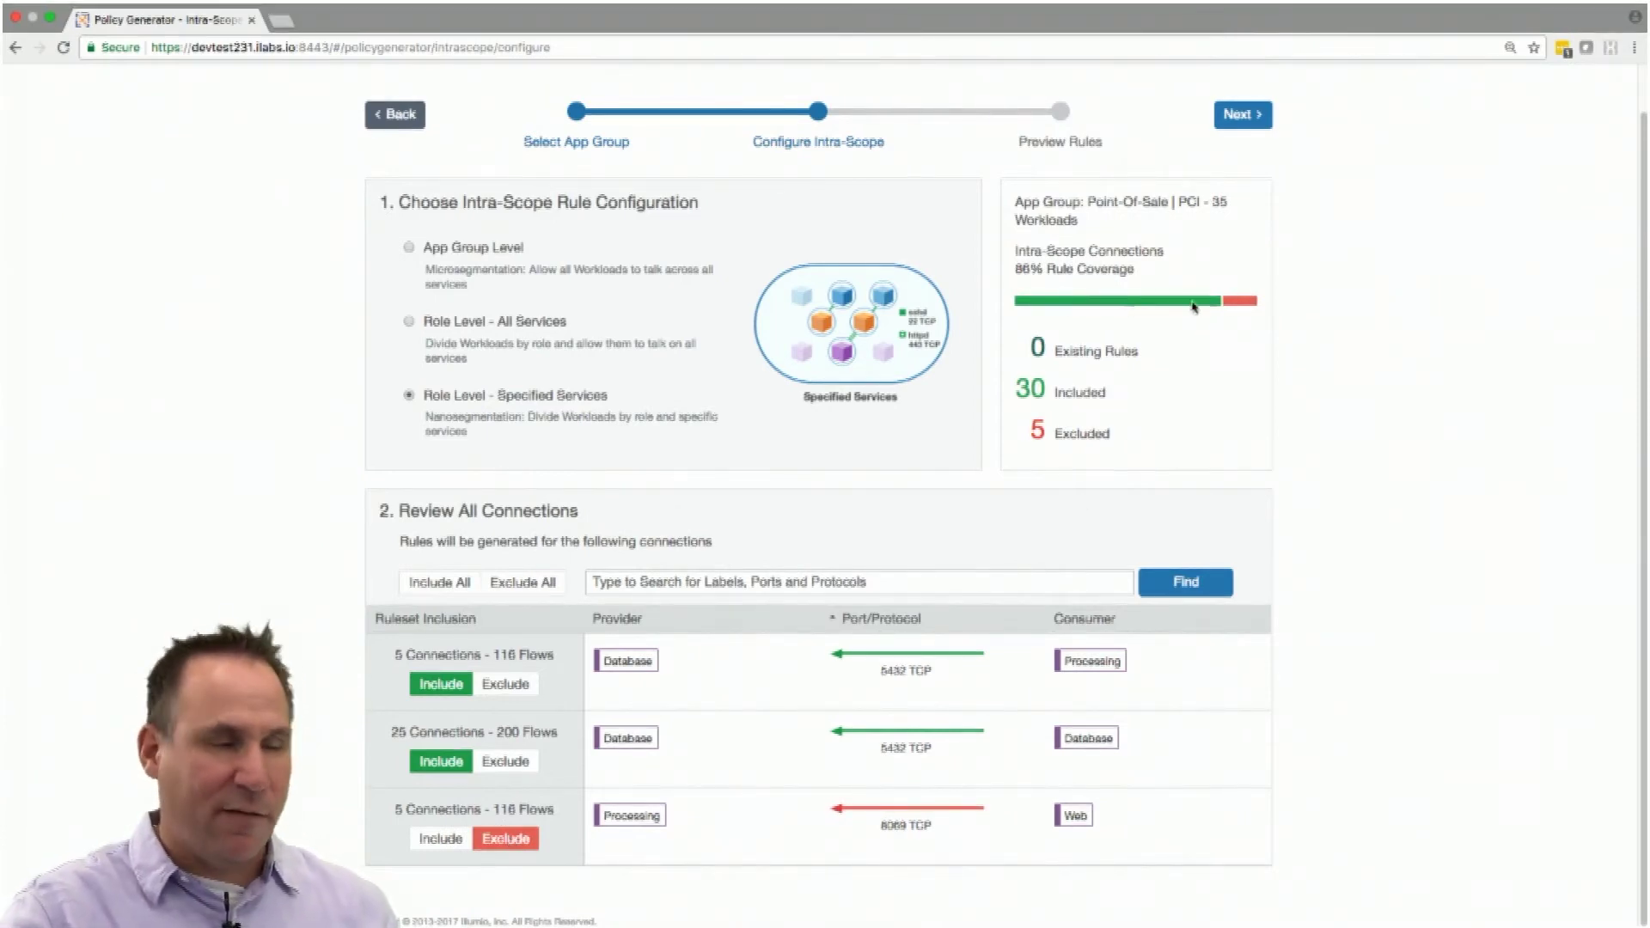
{"action": "left_click", "coordinate": [436, 840]}
{"action": "scroll", "coordinate": [1021, 476], "scroll_direction": "up", "scroll_amount": 2}
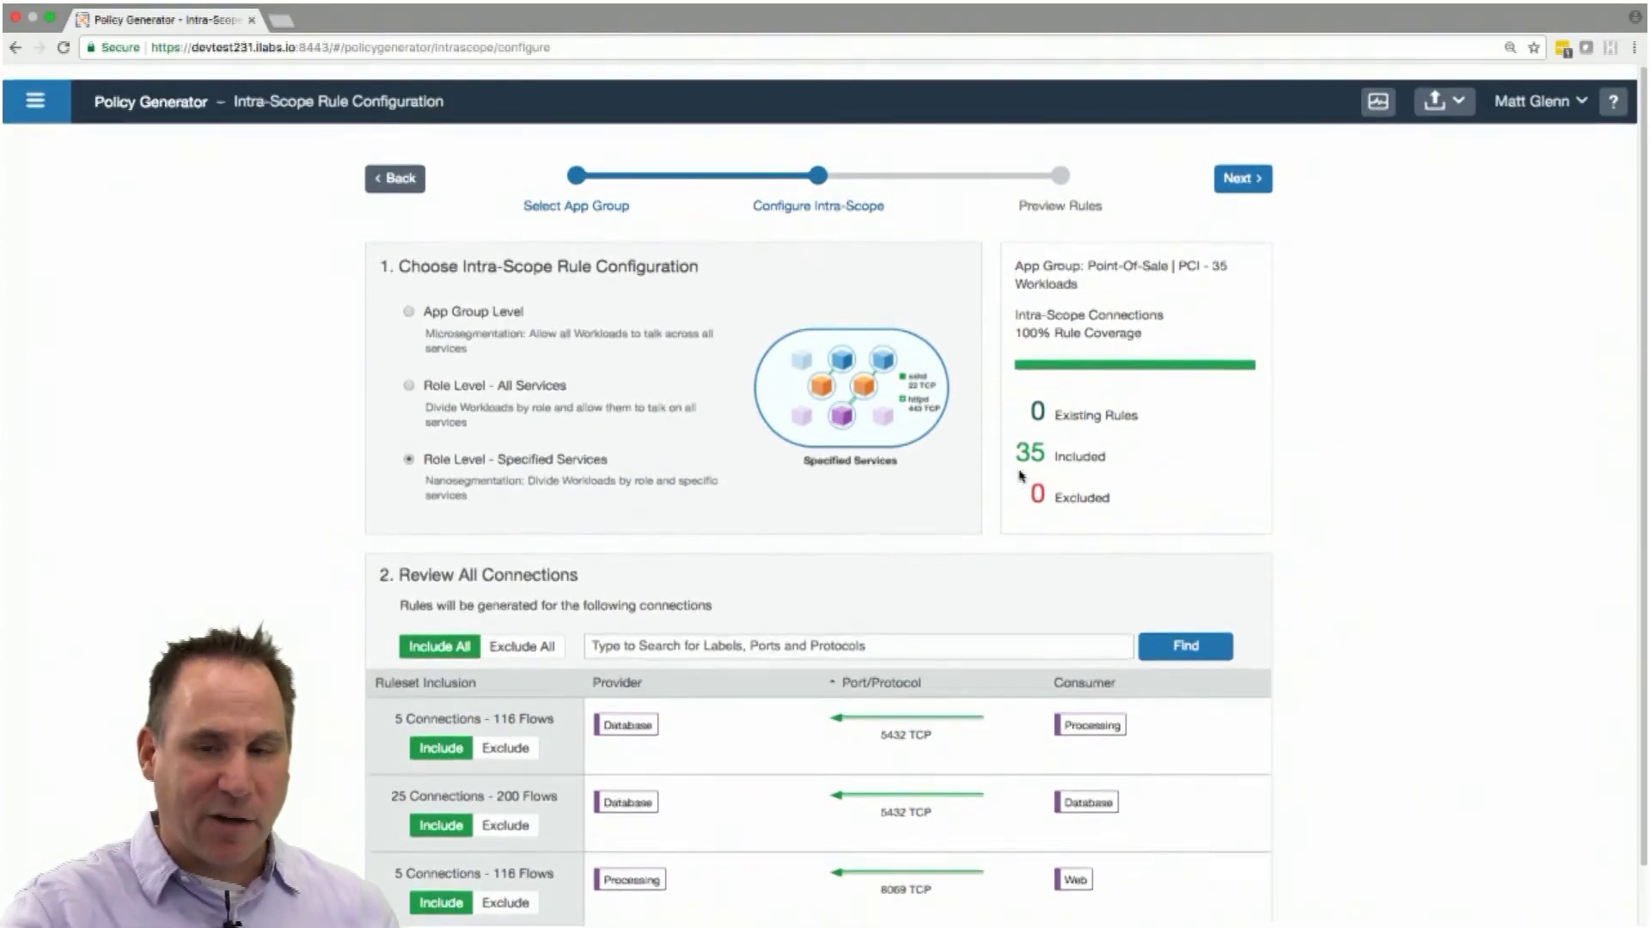
Preview the two intra-scope rules, save them to draft, and return to the Point-Of-Sale | PCI map
{"action": "left_click", "coordinate": [1230, 163]}
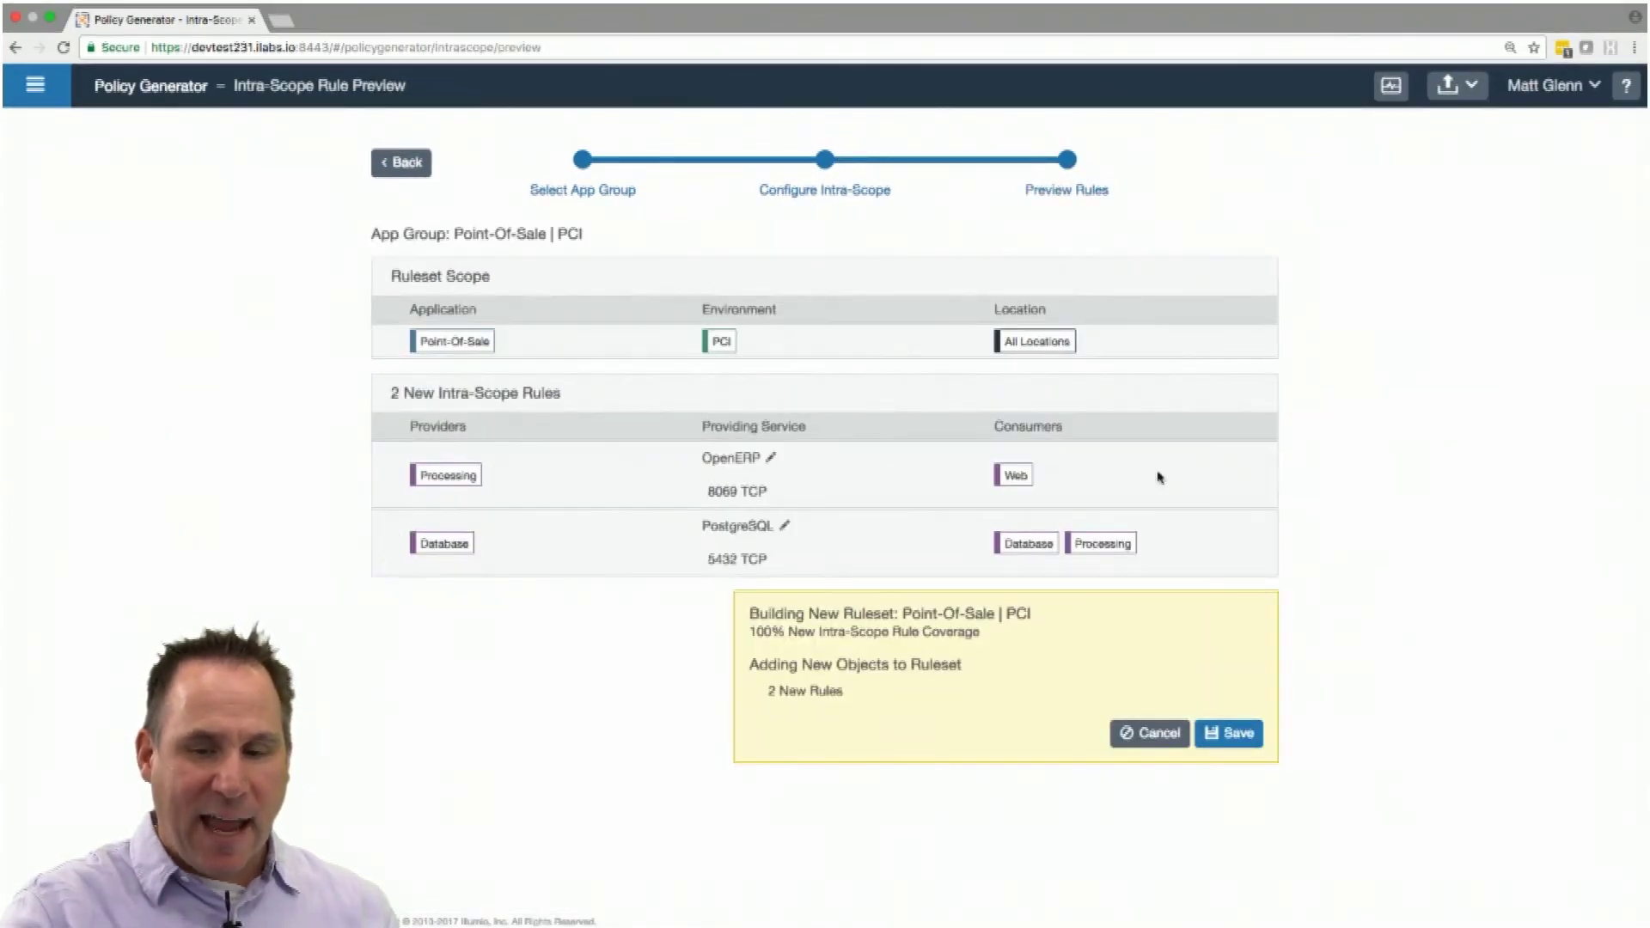
{"action": "left_click", "coordinate": [1227, 732]}
{"action": "left_click", "coordinate": [945, 229]}
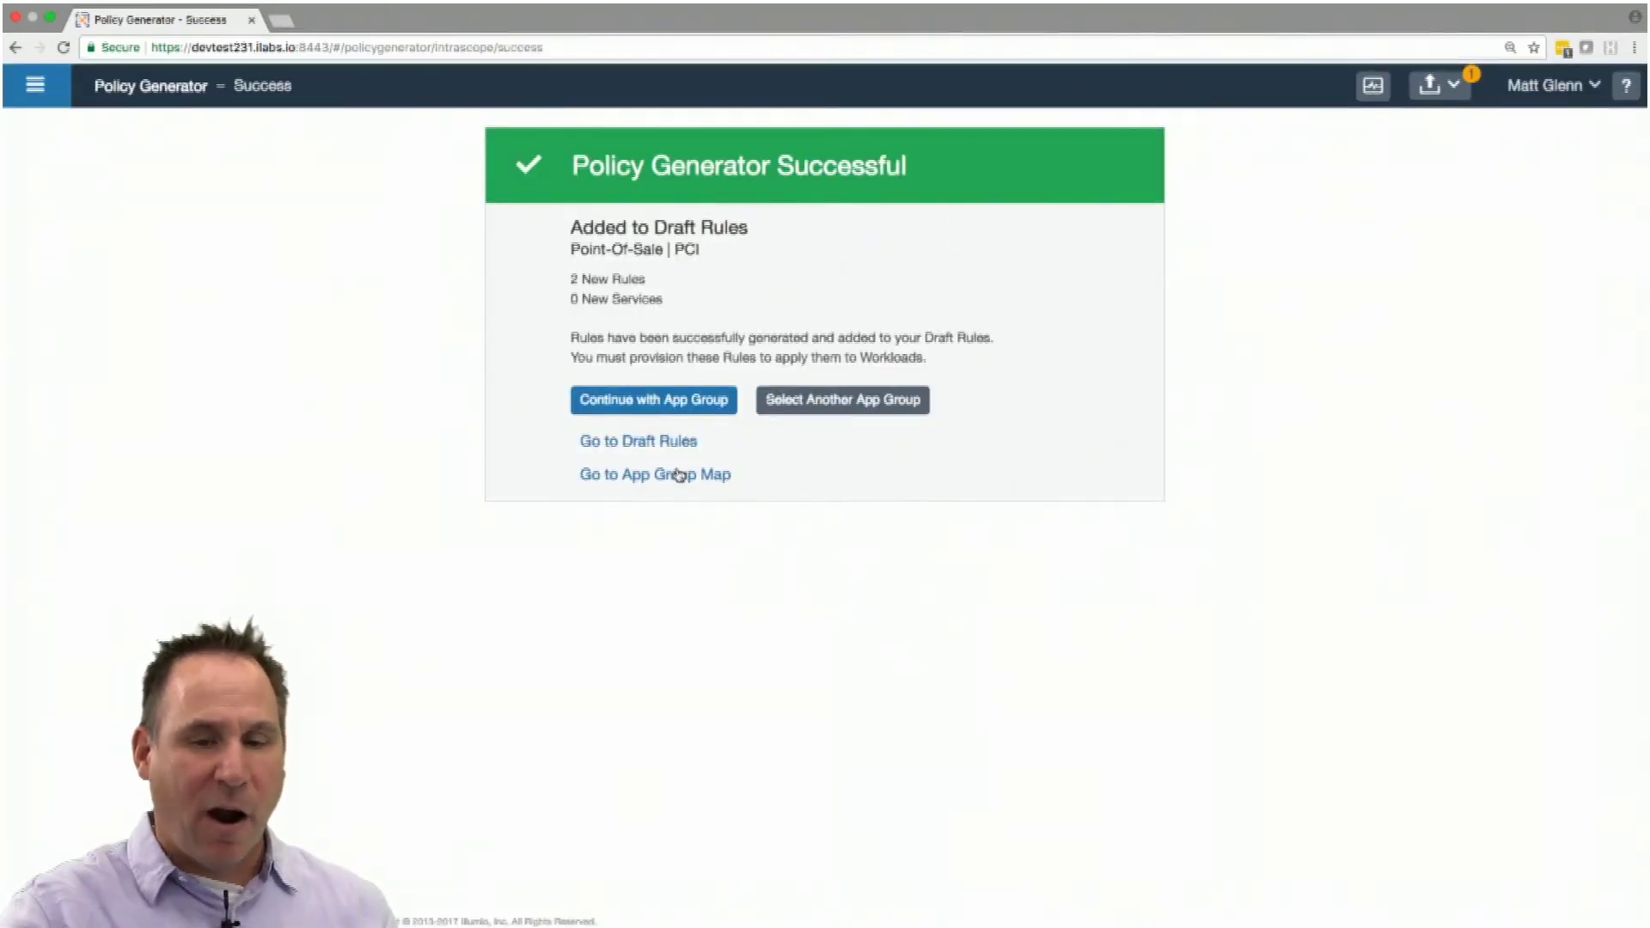
{"action": "left_click", "coordinate": [679, 475]}
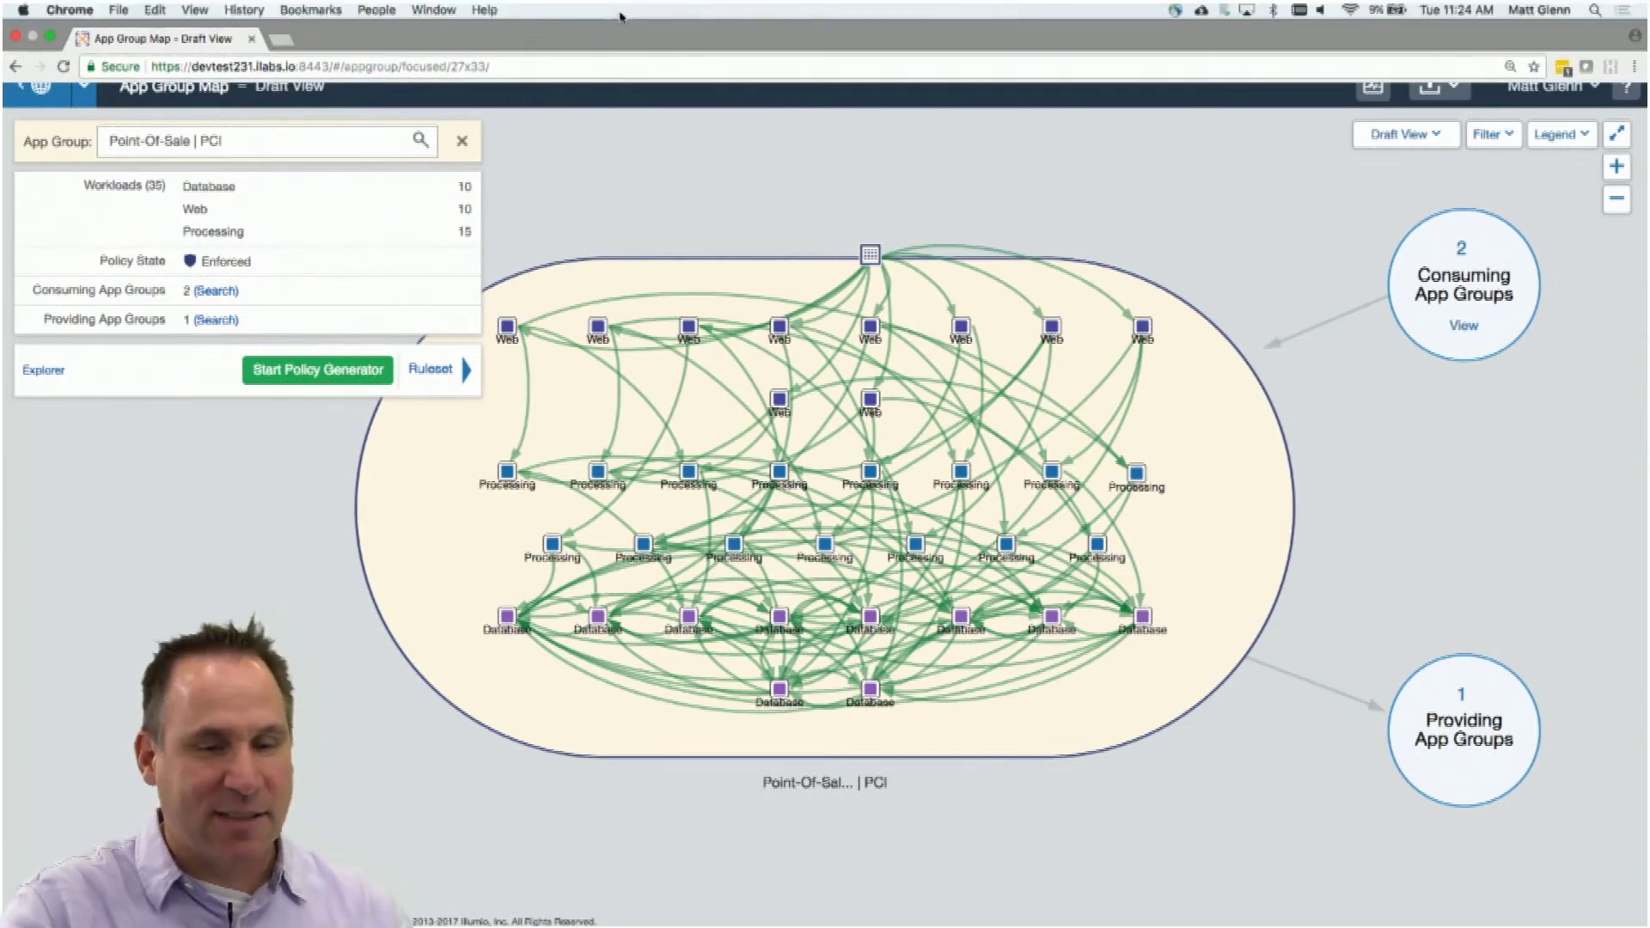
Run an Explorer query for Point-Of-Sales providers and display the ~3,963 flows as a table
{"action": "left_click", "coordinate": [86, 99]}
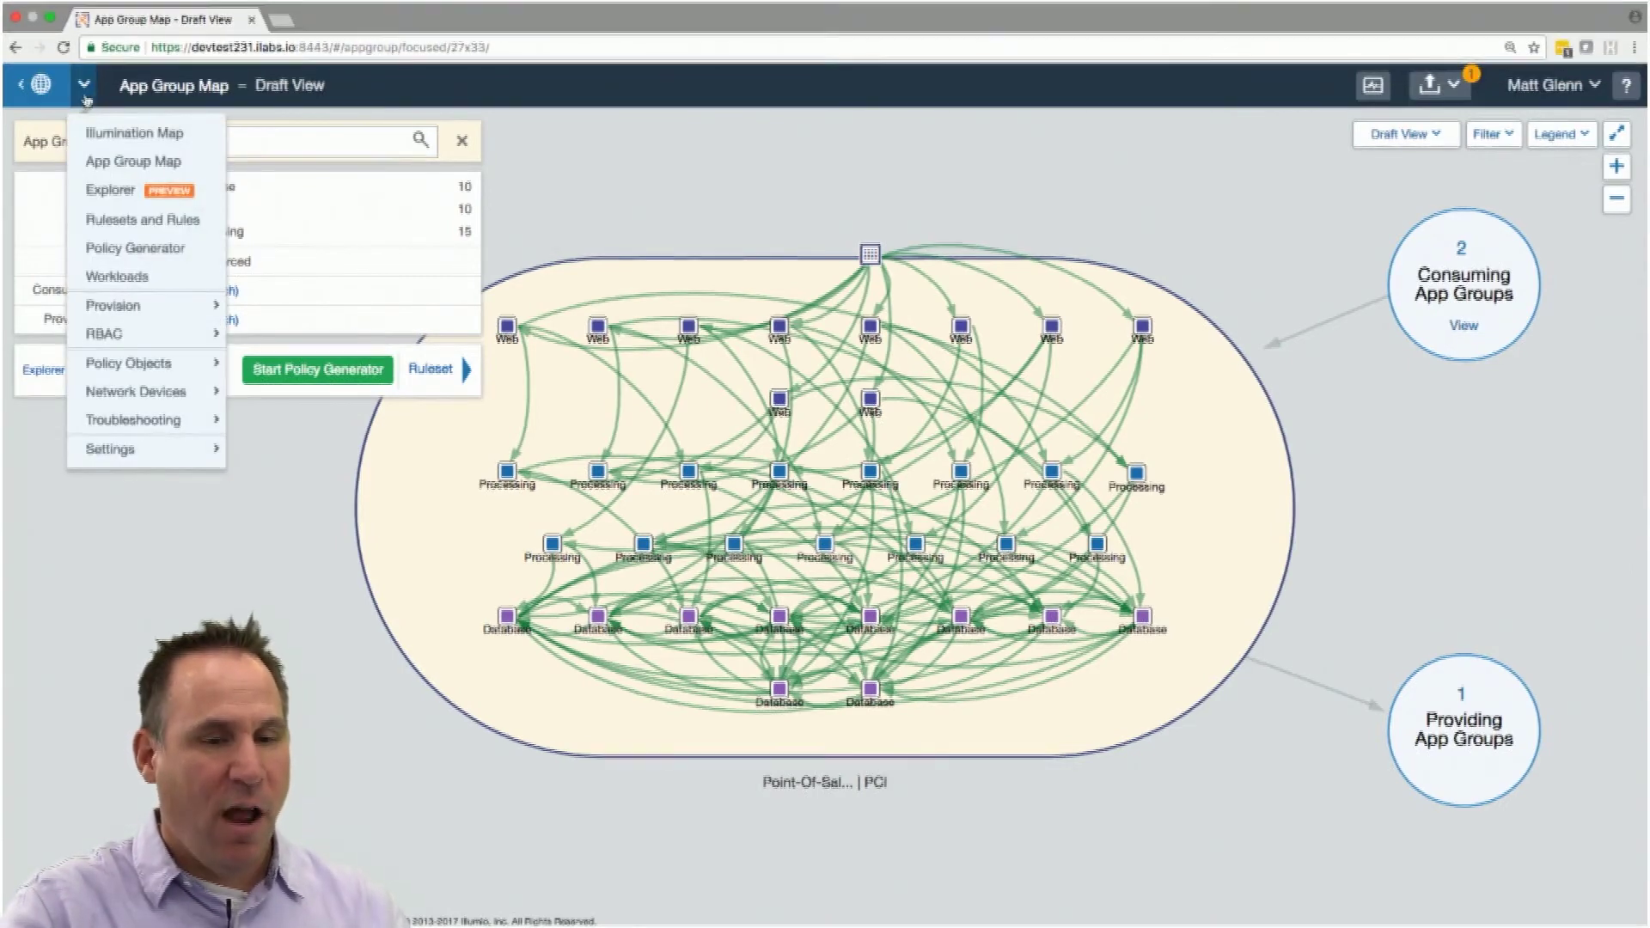
{"action": "left_click", "coordinate": [119, 194]}
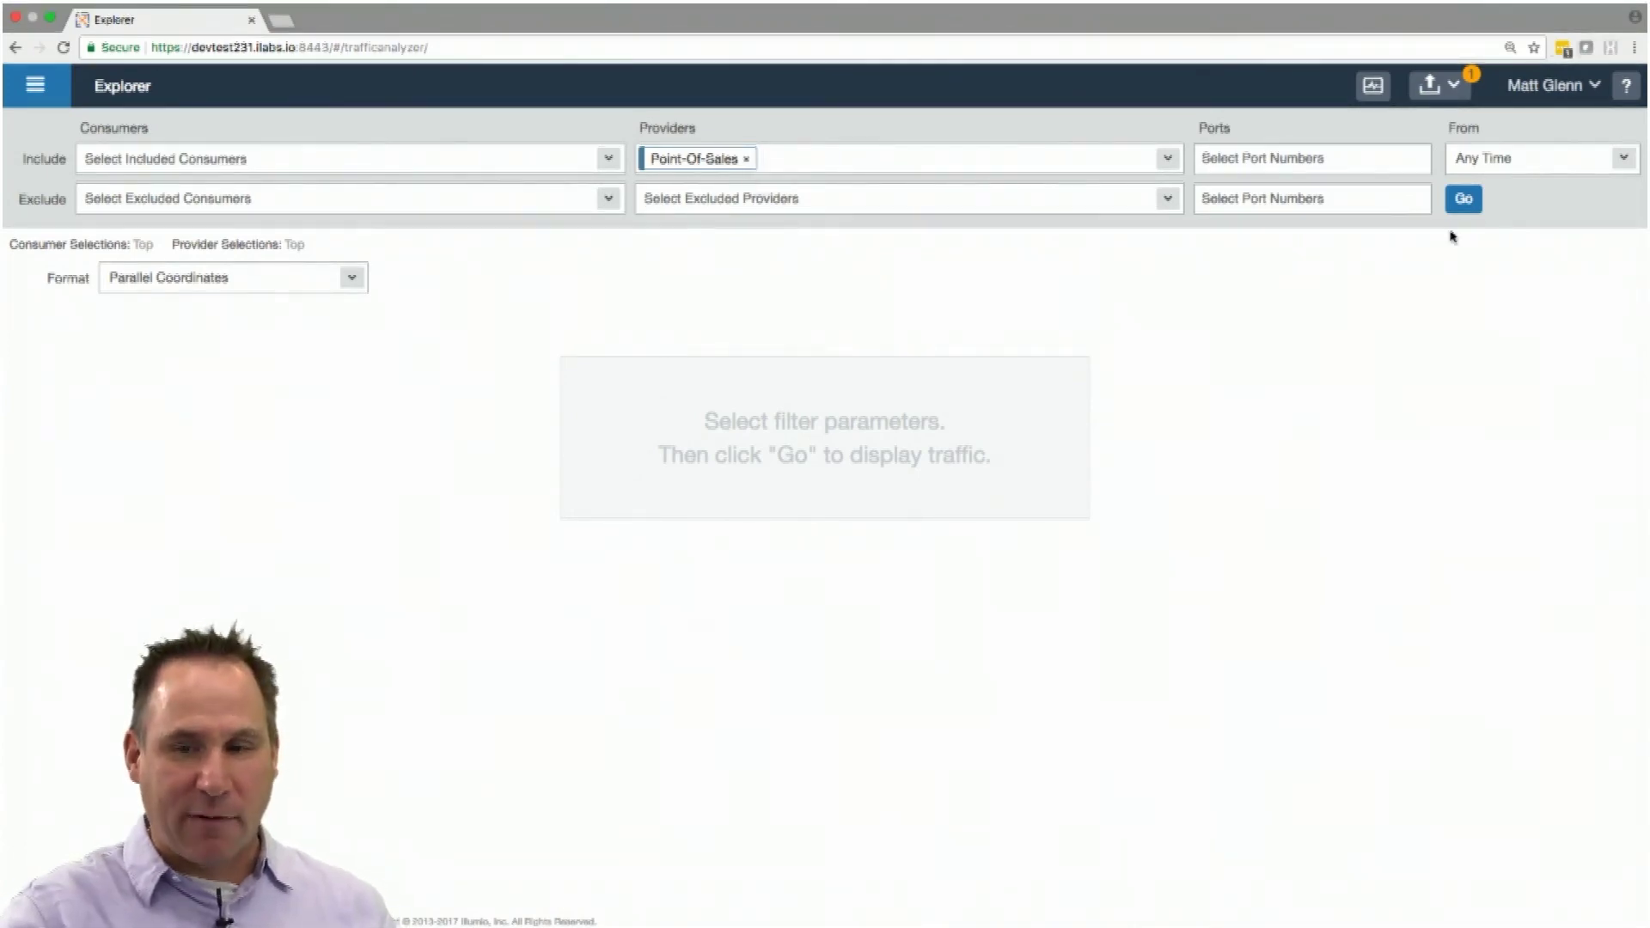
{"action": "left_click", "coordinate": [1463, 198]}
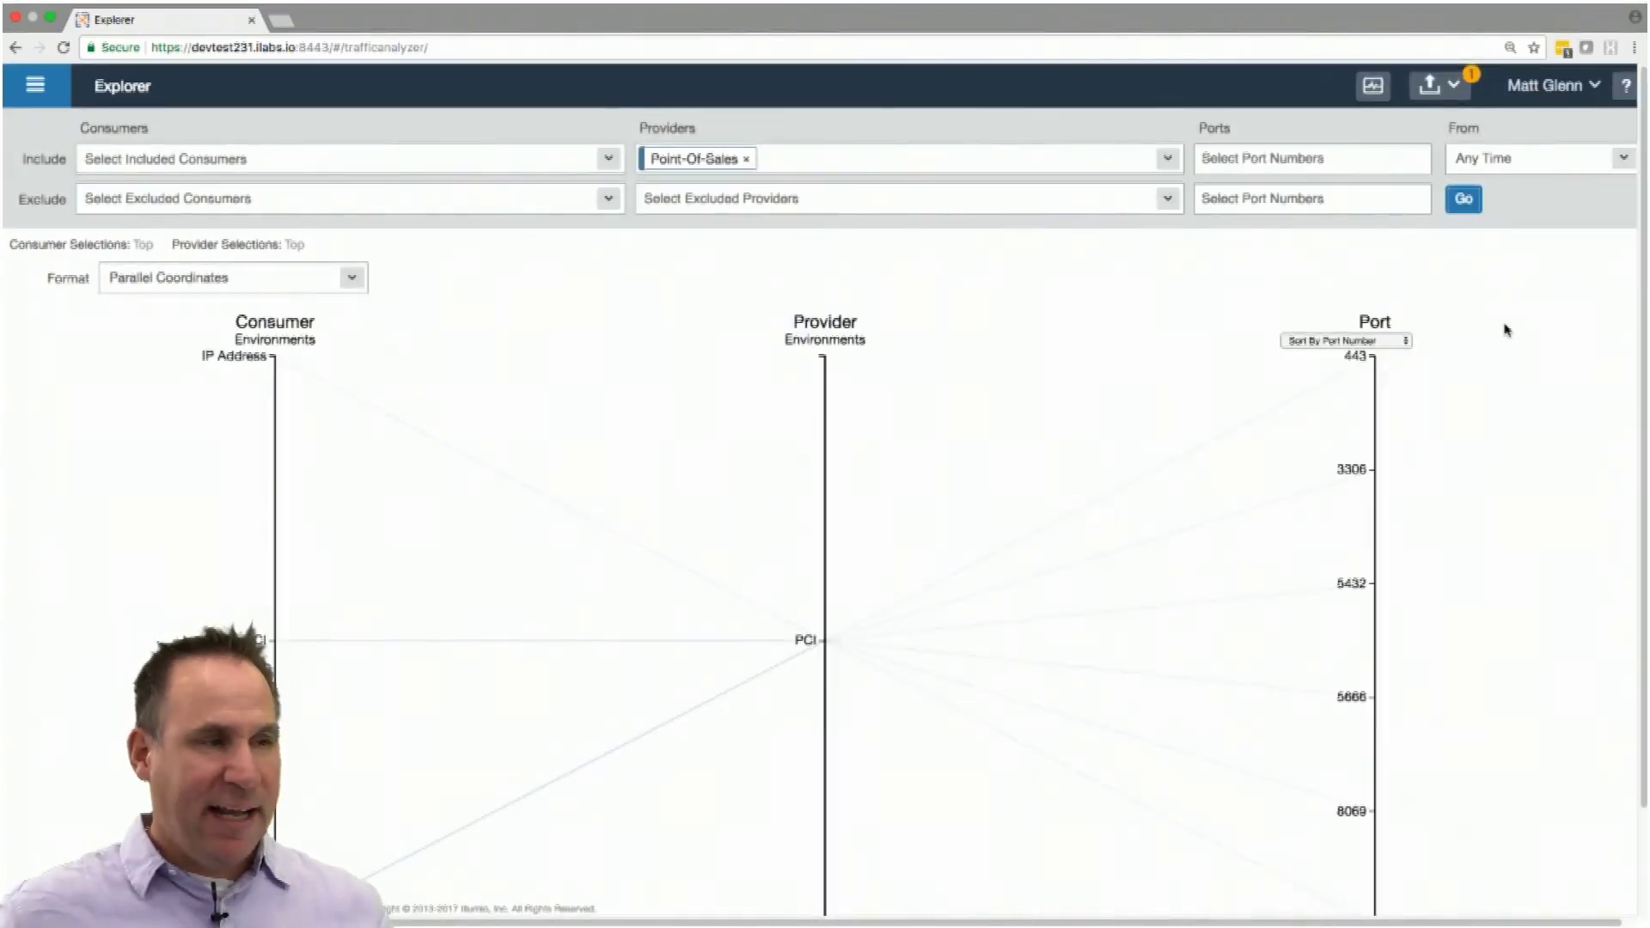
{"action": "left_click", "coordinate": [350, 280]}
{"action": "left_click", "coordinate": [314, 332]}
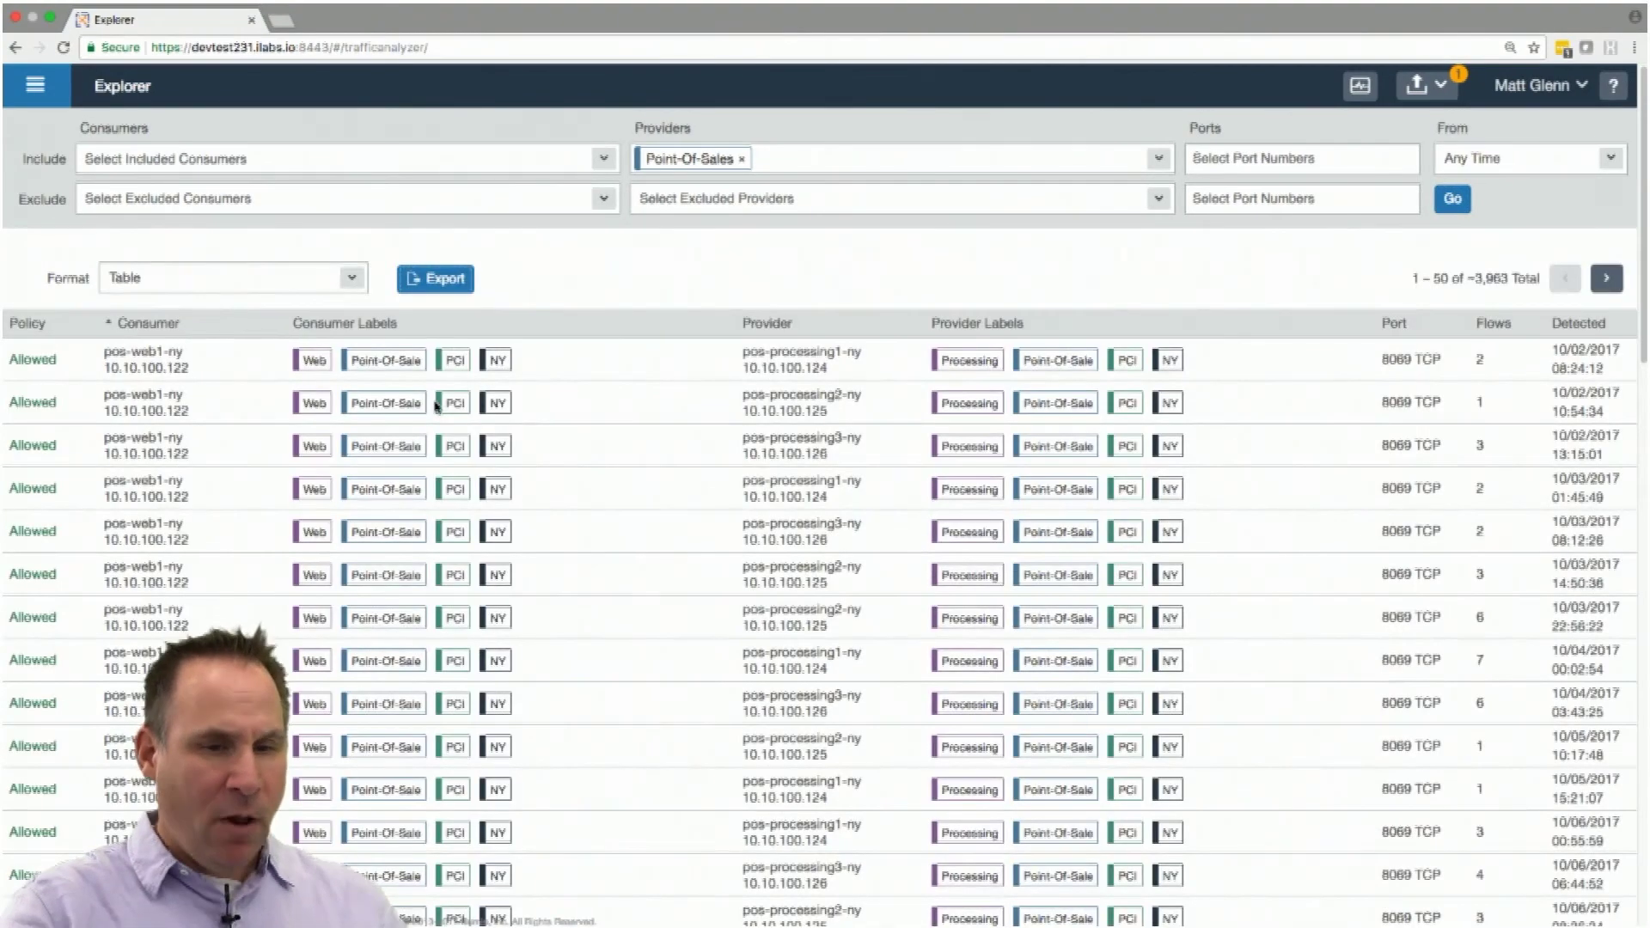
Replace the Point-Of-Sales provider filter with the PCI environment and rerun the query
{"action": "scroll", "coordinate": [436, 406], "scroll_direction": "down", "scroll_amount": 2}
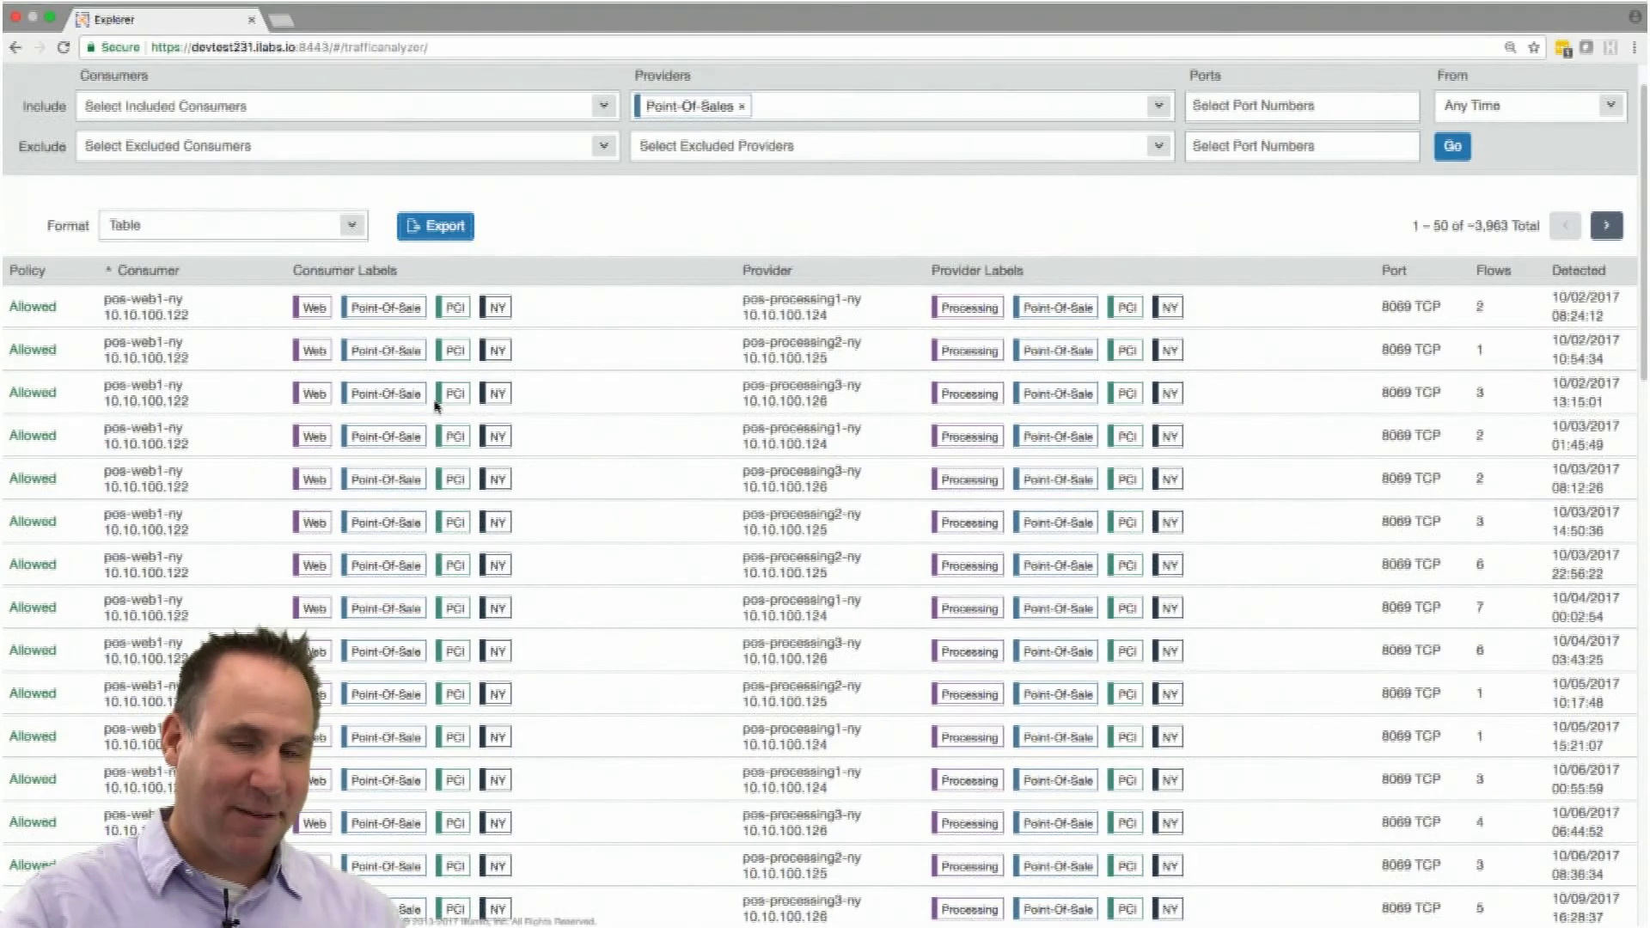
{"action": "left_click", "coordinate": [746, 107]}
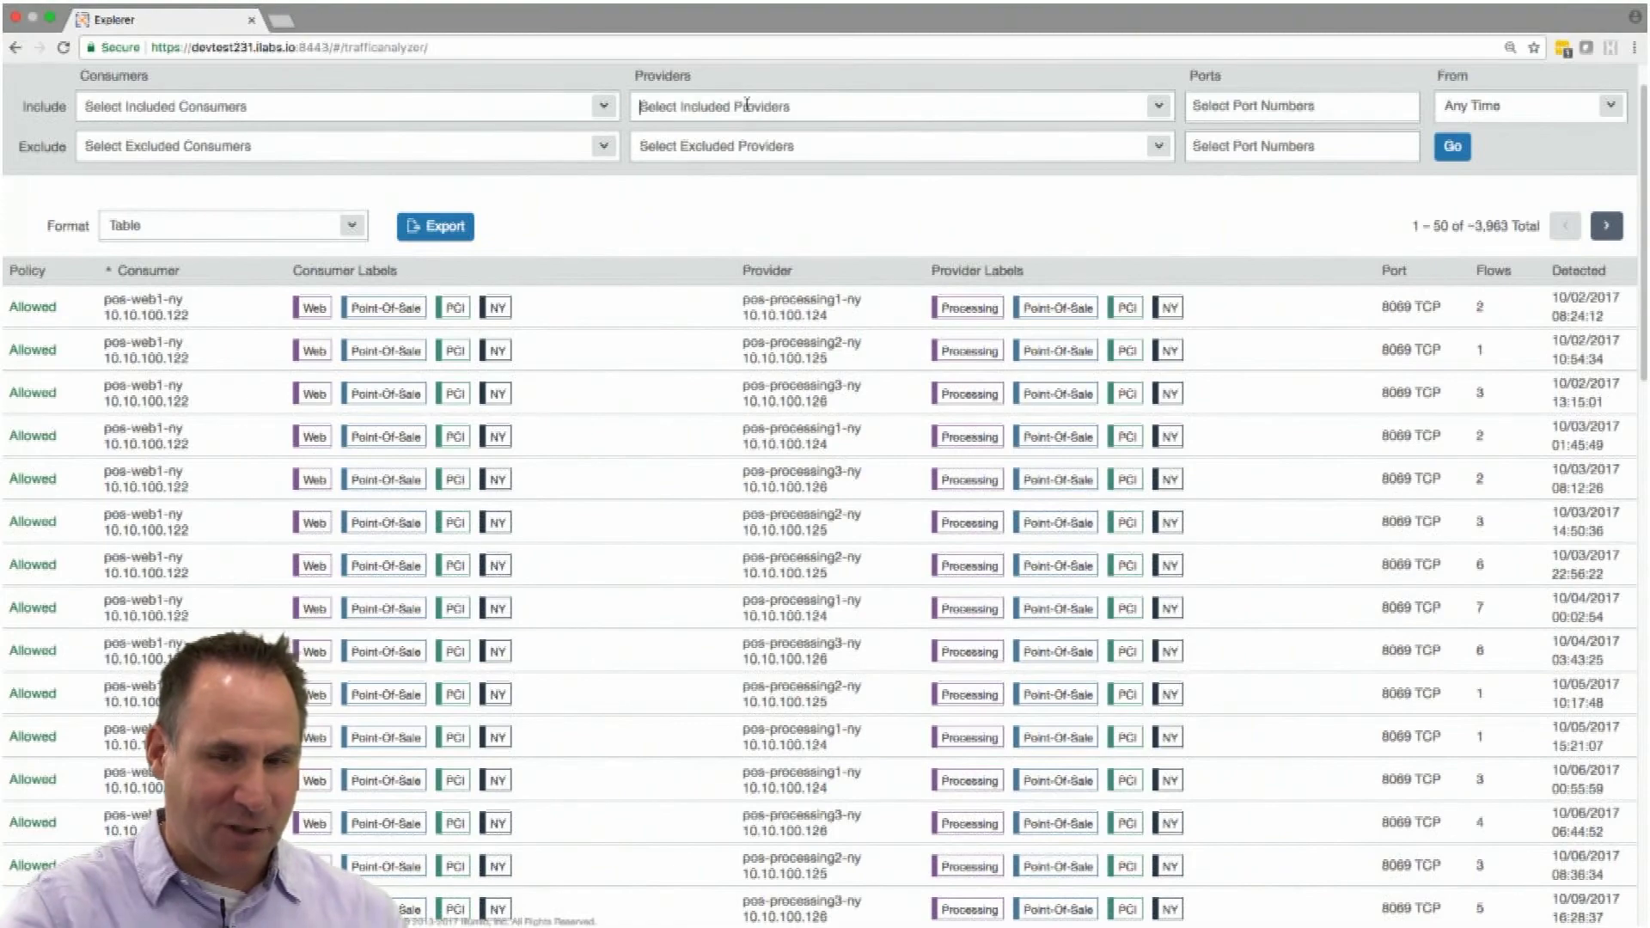
{"action": "left_click", "coordinate": [746, 106]}
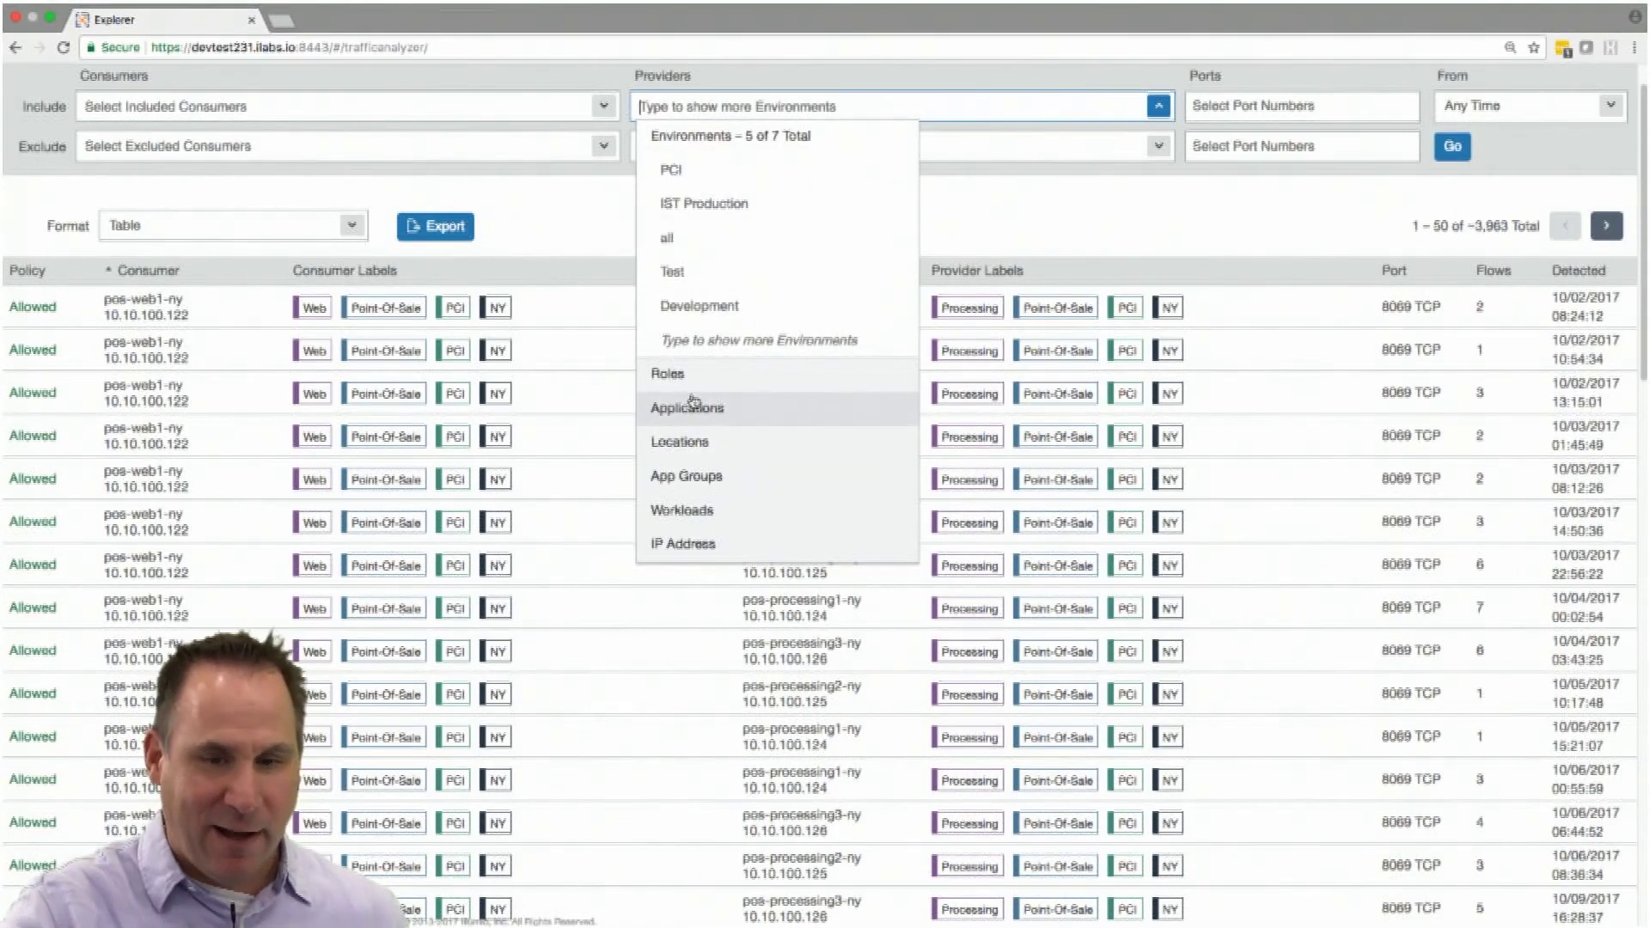
{"action": "left_click", "coordinate": [720, 175]}
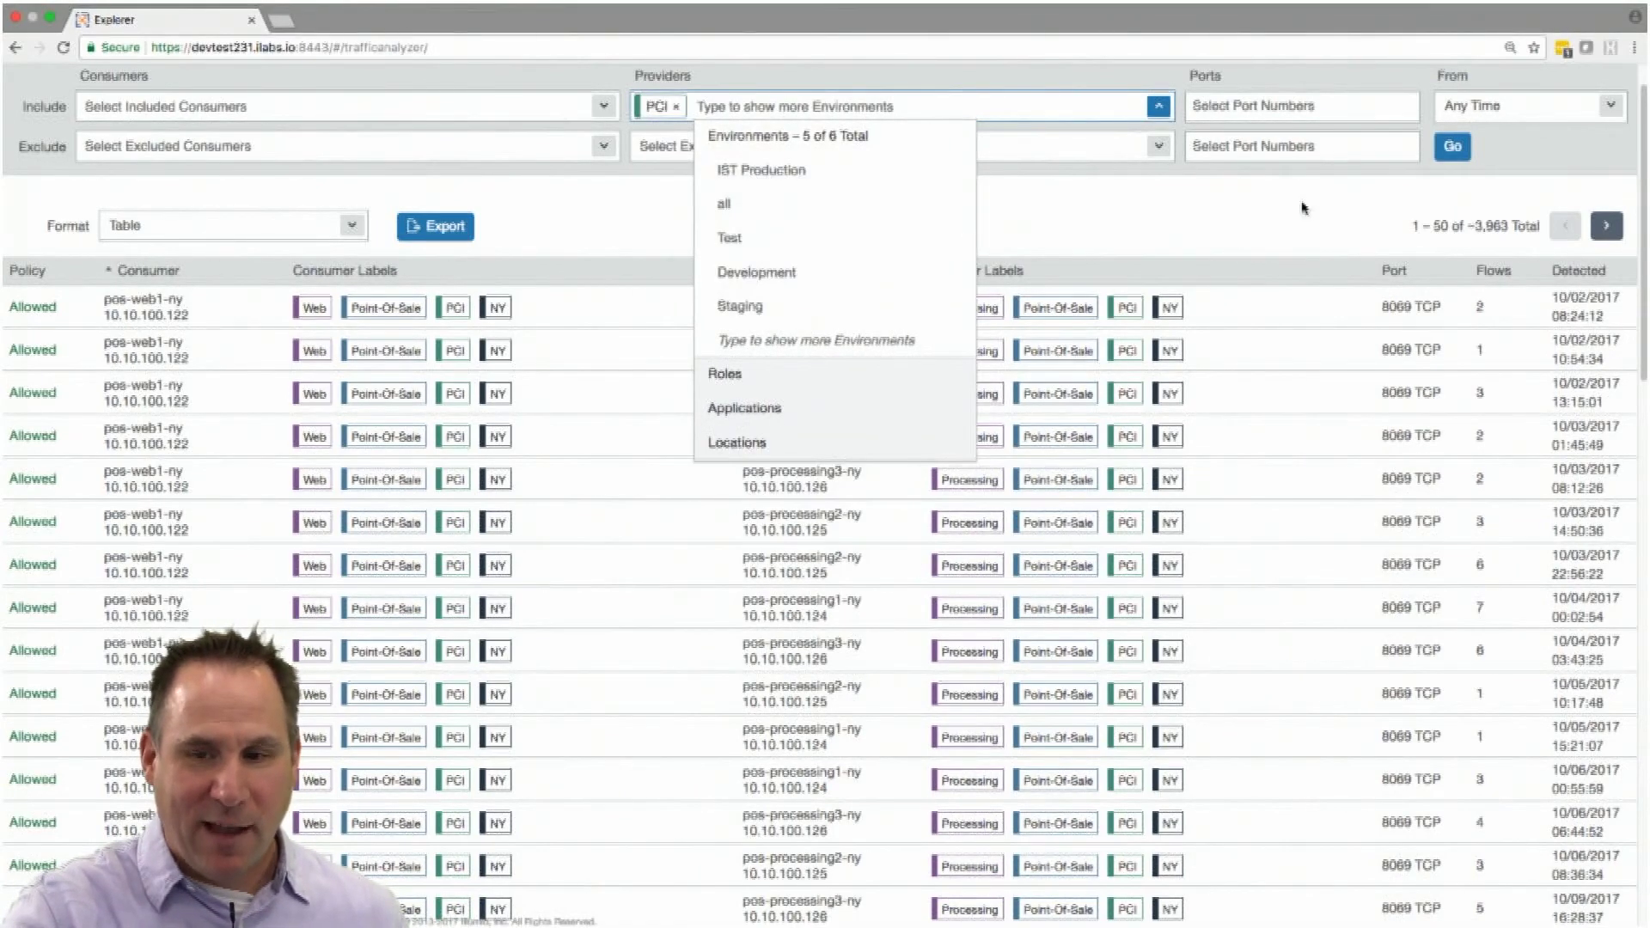
{"action": "left_click", "coordinate": [1451, 147]}
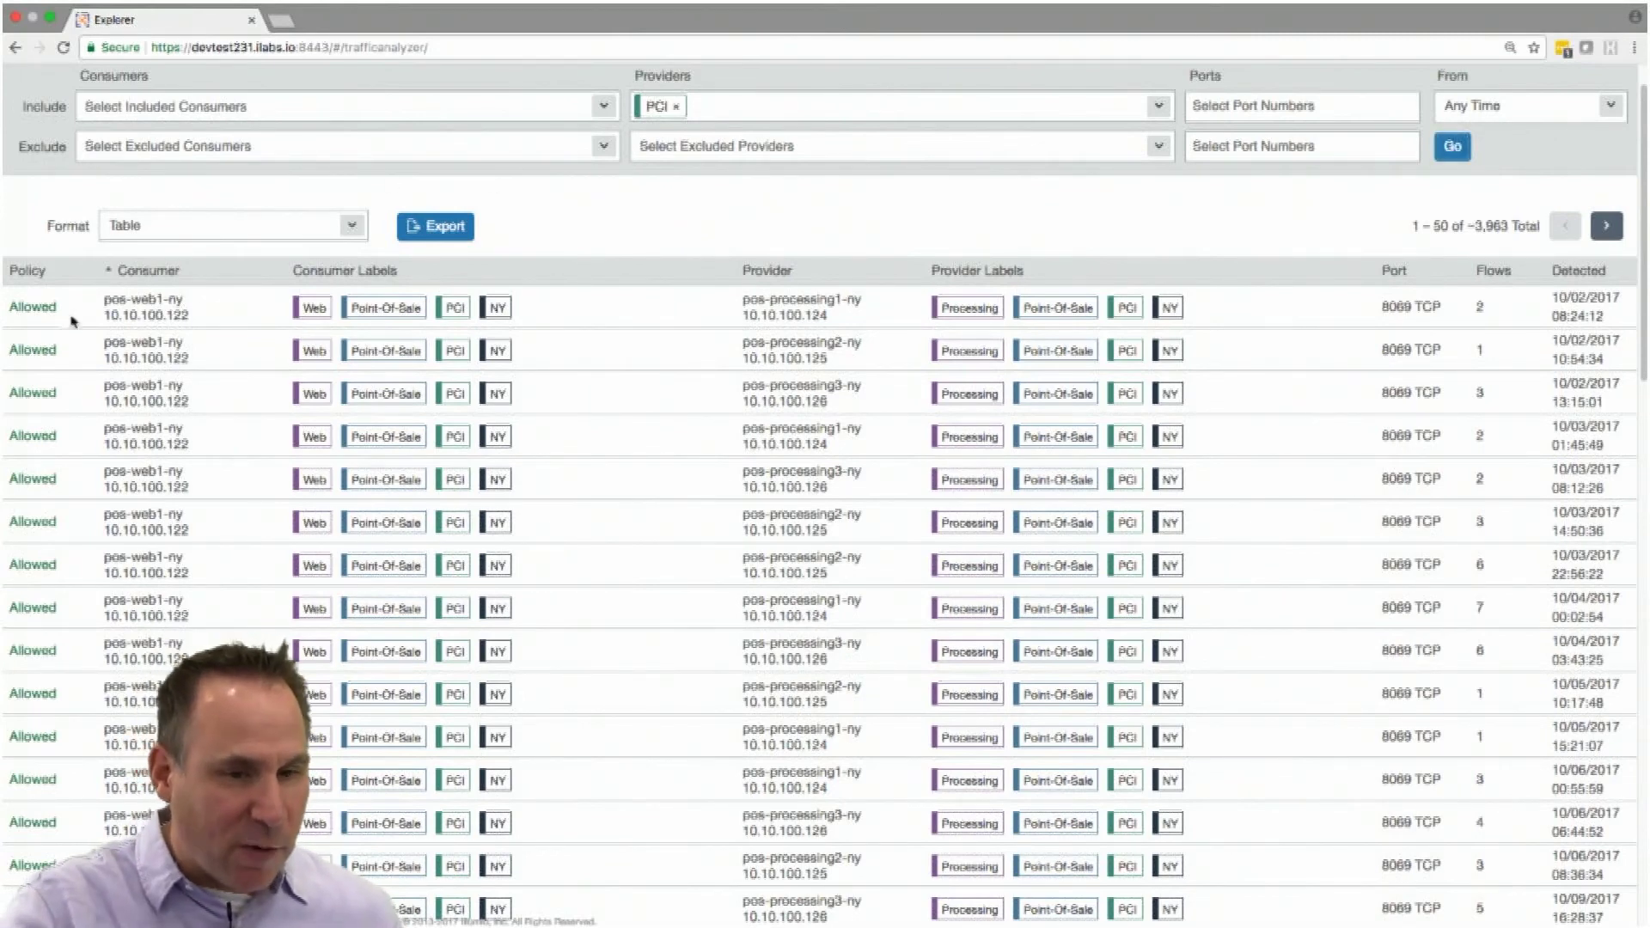
Highlight the first flow's Allowed status, web1 consumer, 10.10.100.122 IP, 8069 TCP port and timestamp
{"action": "double_click", "coordinate": [34, 307]}
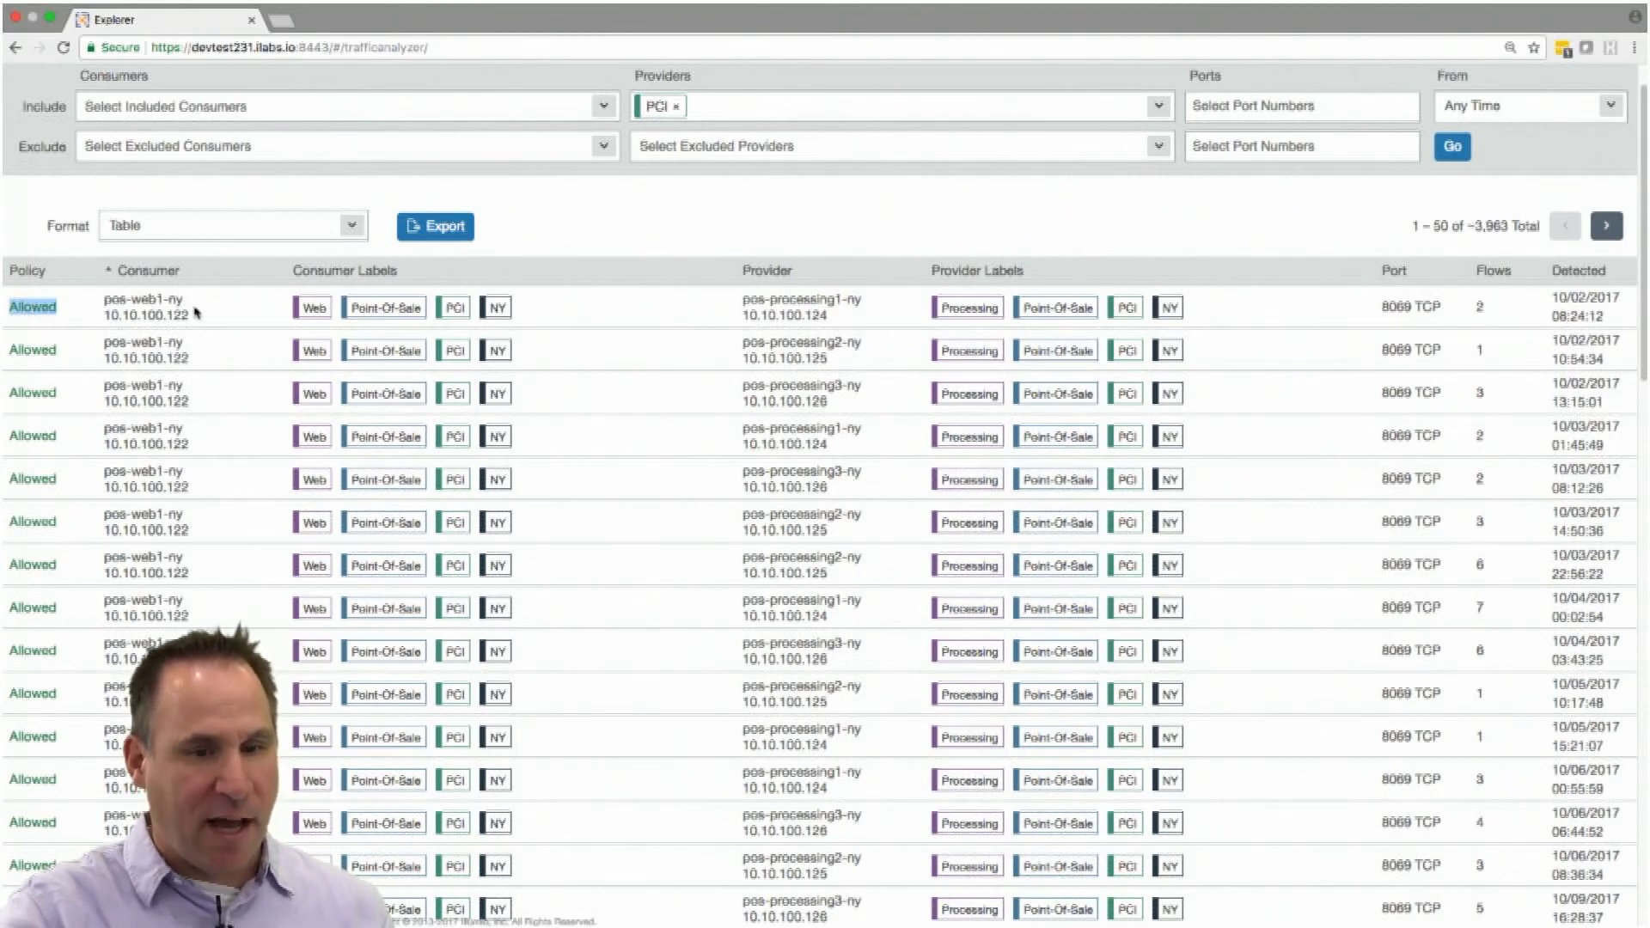
{"action": "double_click", "coordinate": [153, 300]}
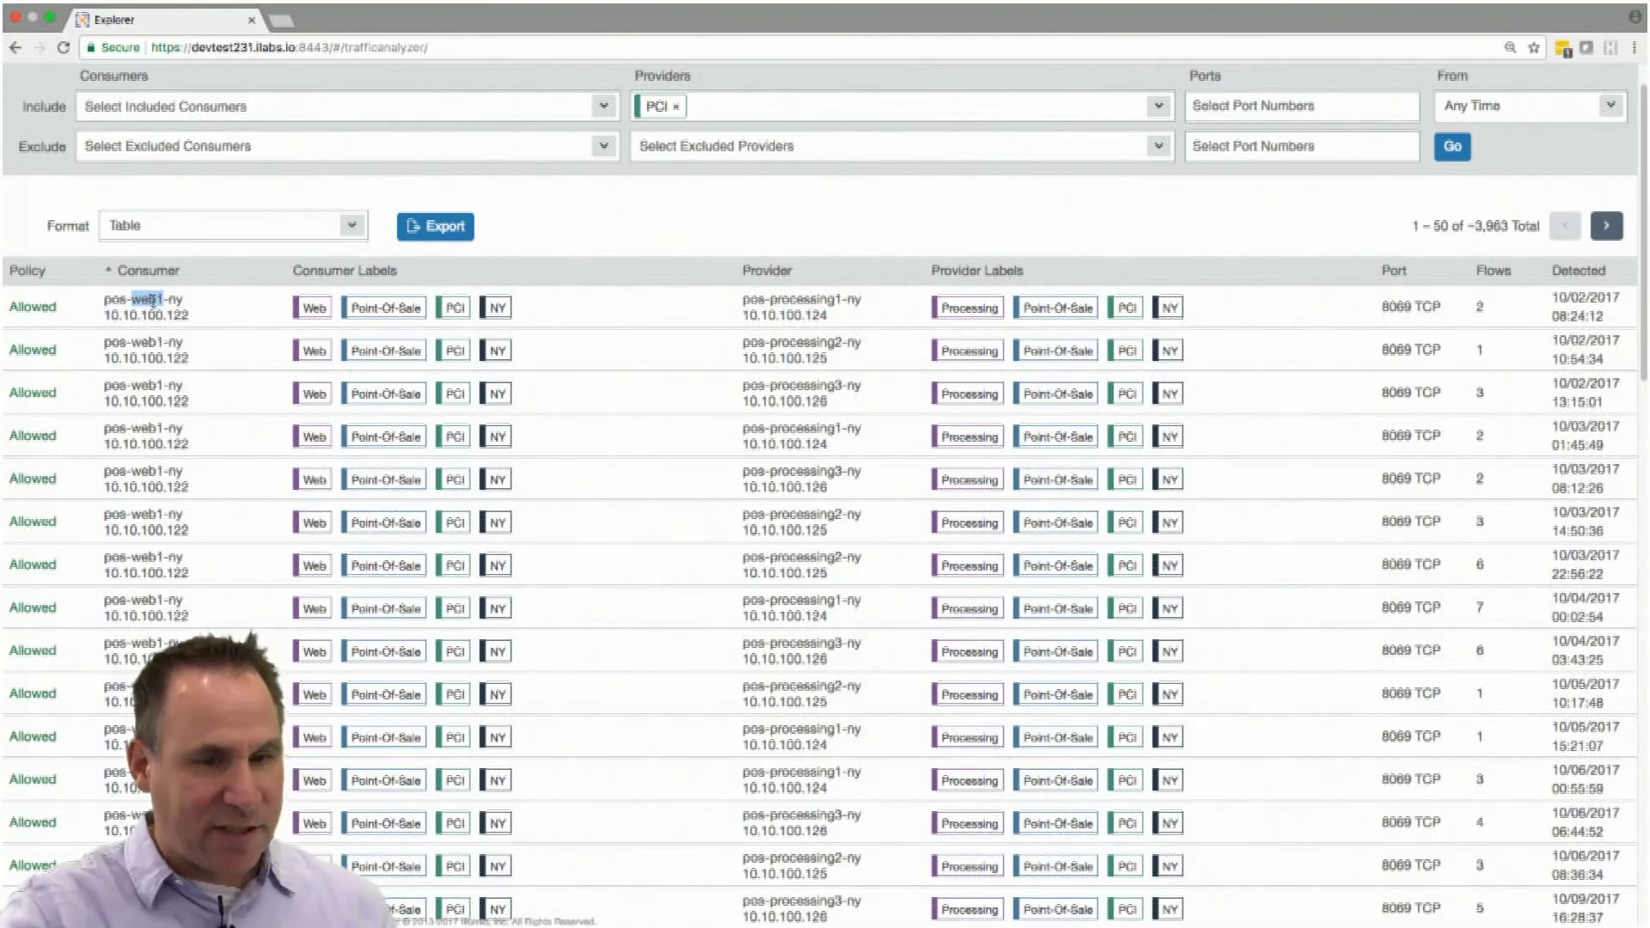
{"action": "left_click", "coordinate": [146, 317]}
{"action": "double_click", "coordinate": [146, 316]}
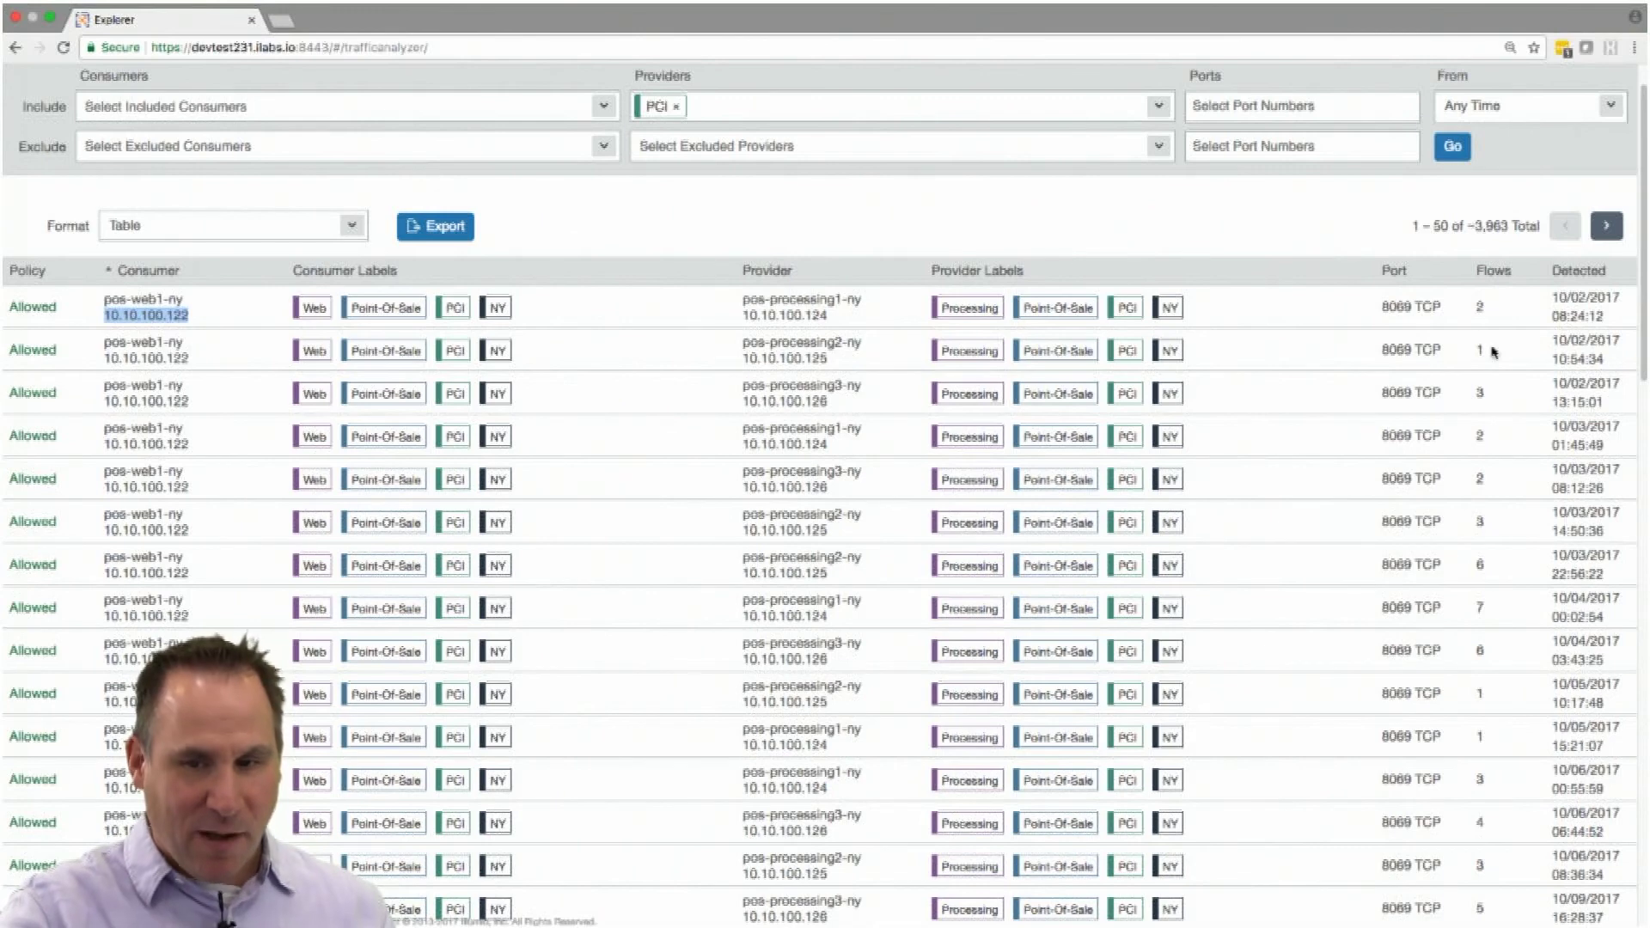
{"action": "left_click_drag", "start_coordinate": [1395, 306], "coordinate": [1458, 309]}
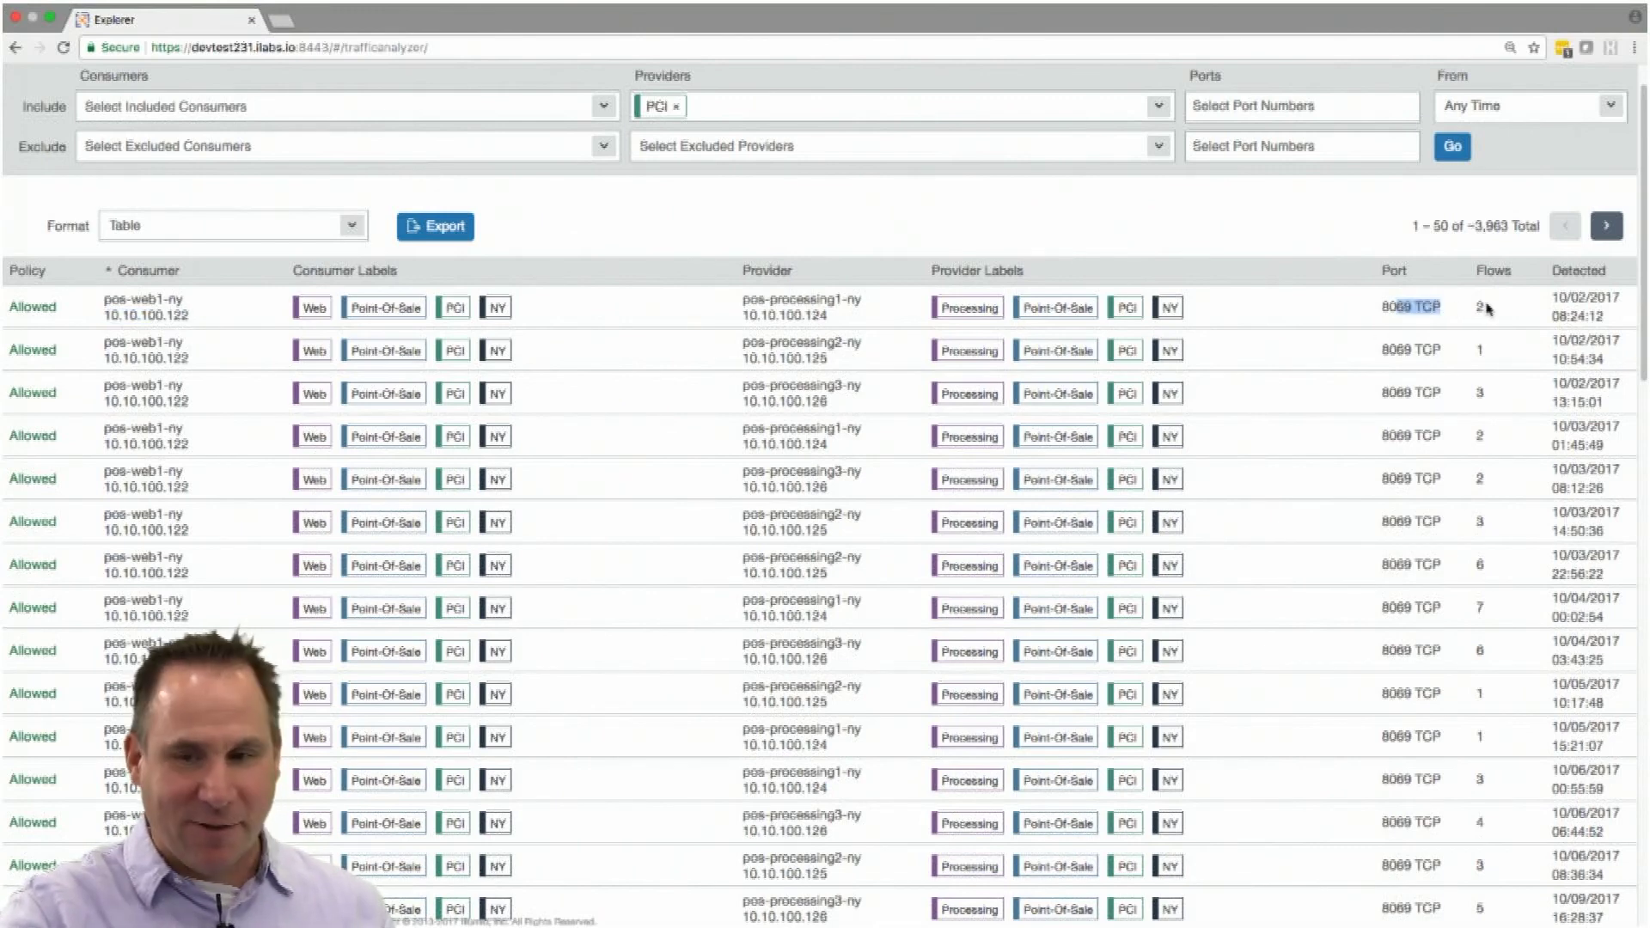
{"action": "left_click", "coordinate": [1489, 309]}
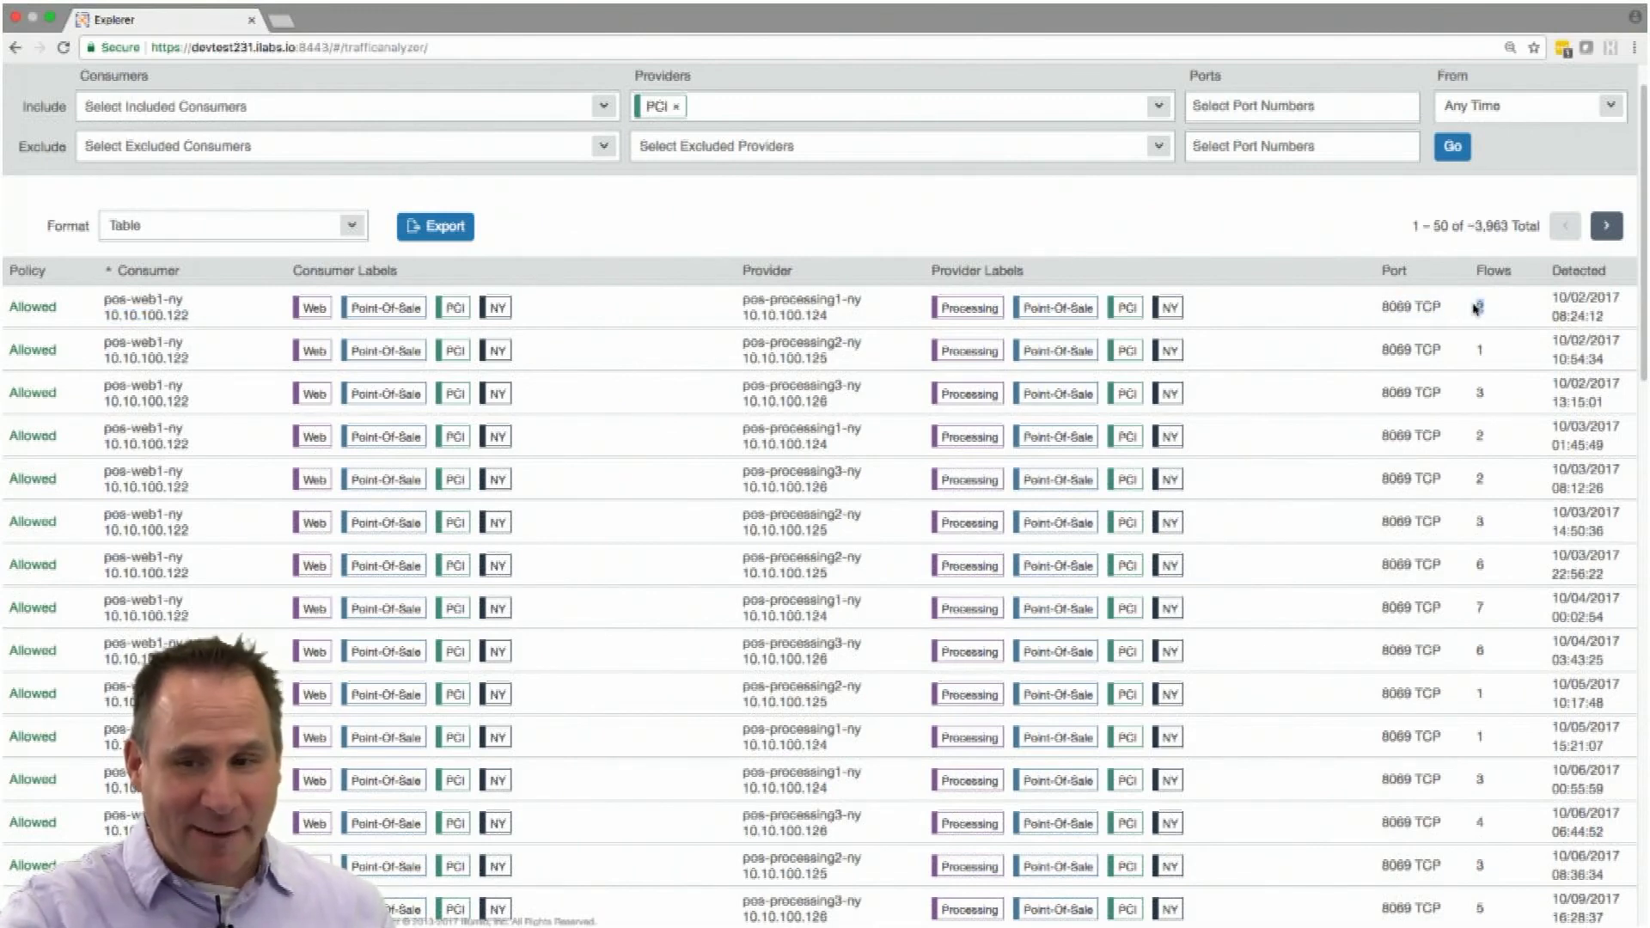
{"action": "left_click_drag", "start_coordinate": [1481, 303], "coordinate": [1604, 327]}
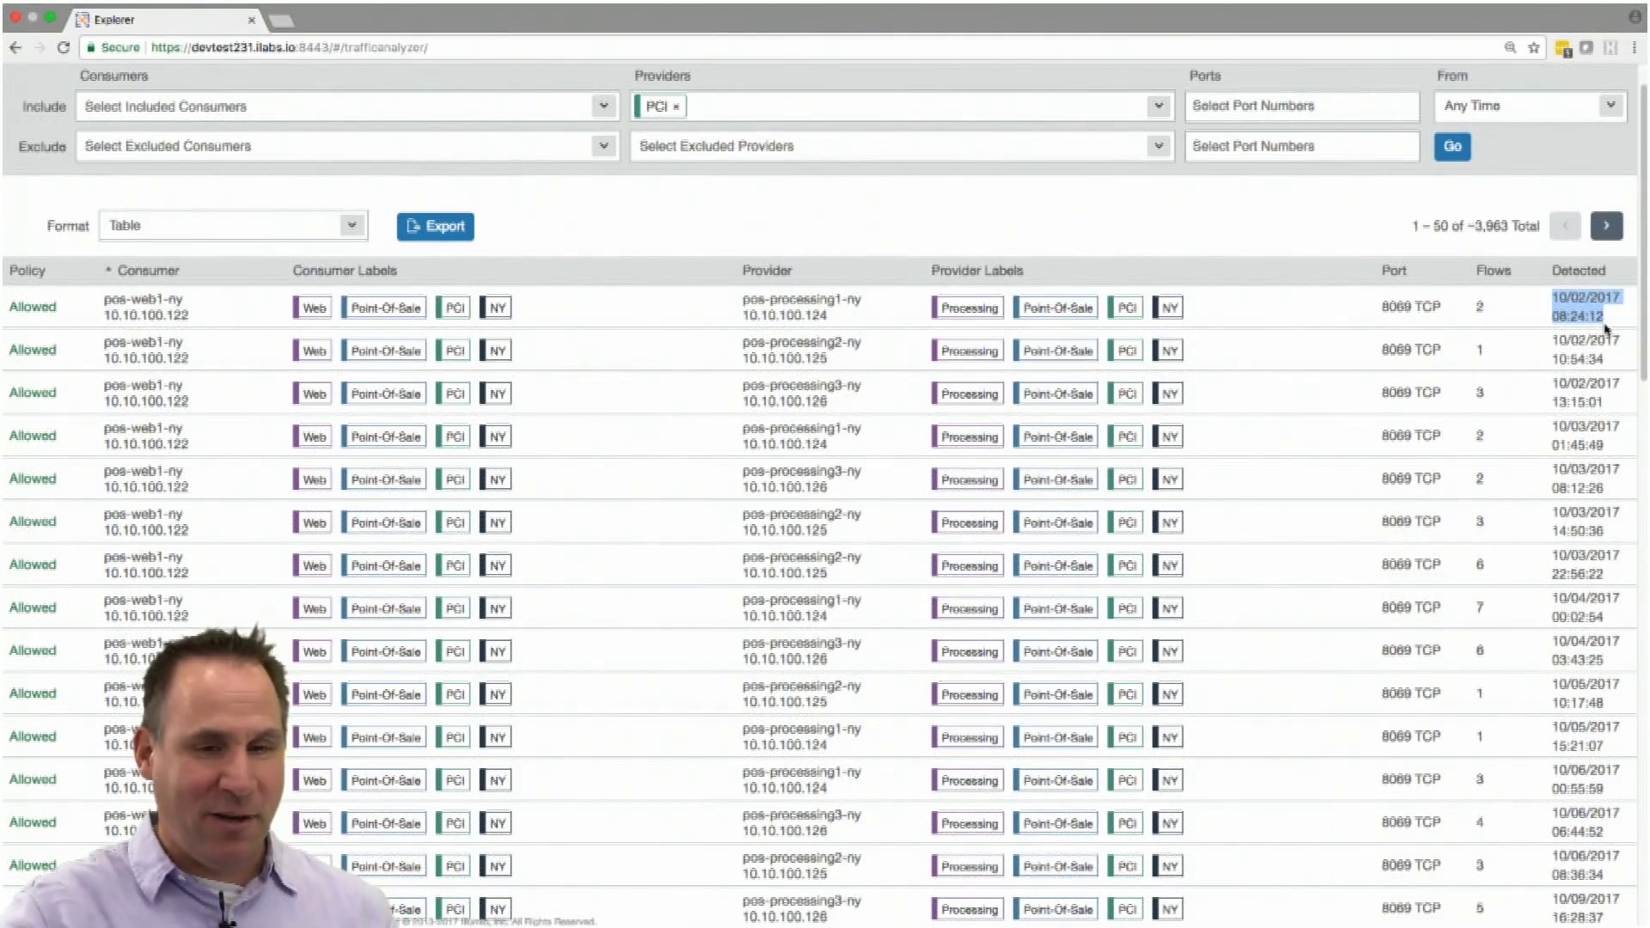
{"action": "left_click", "coordinate": [354, 226]}
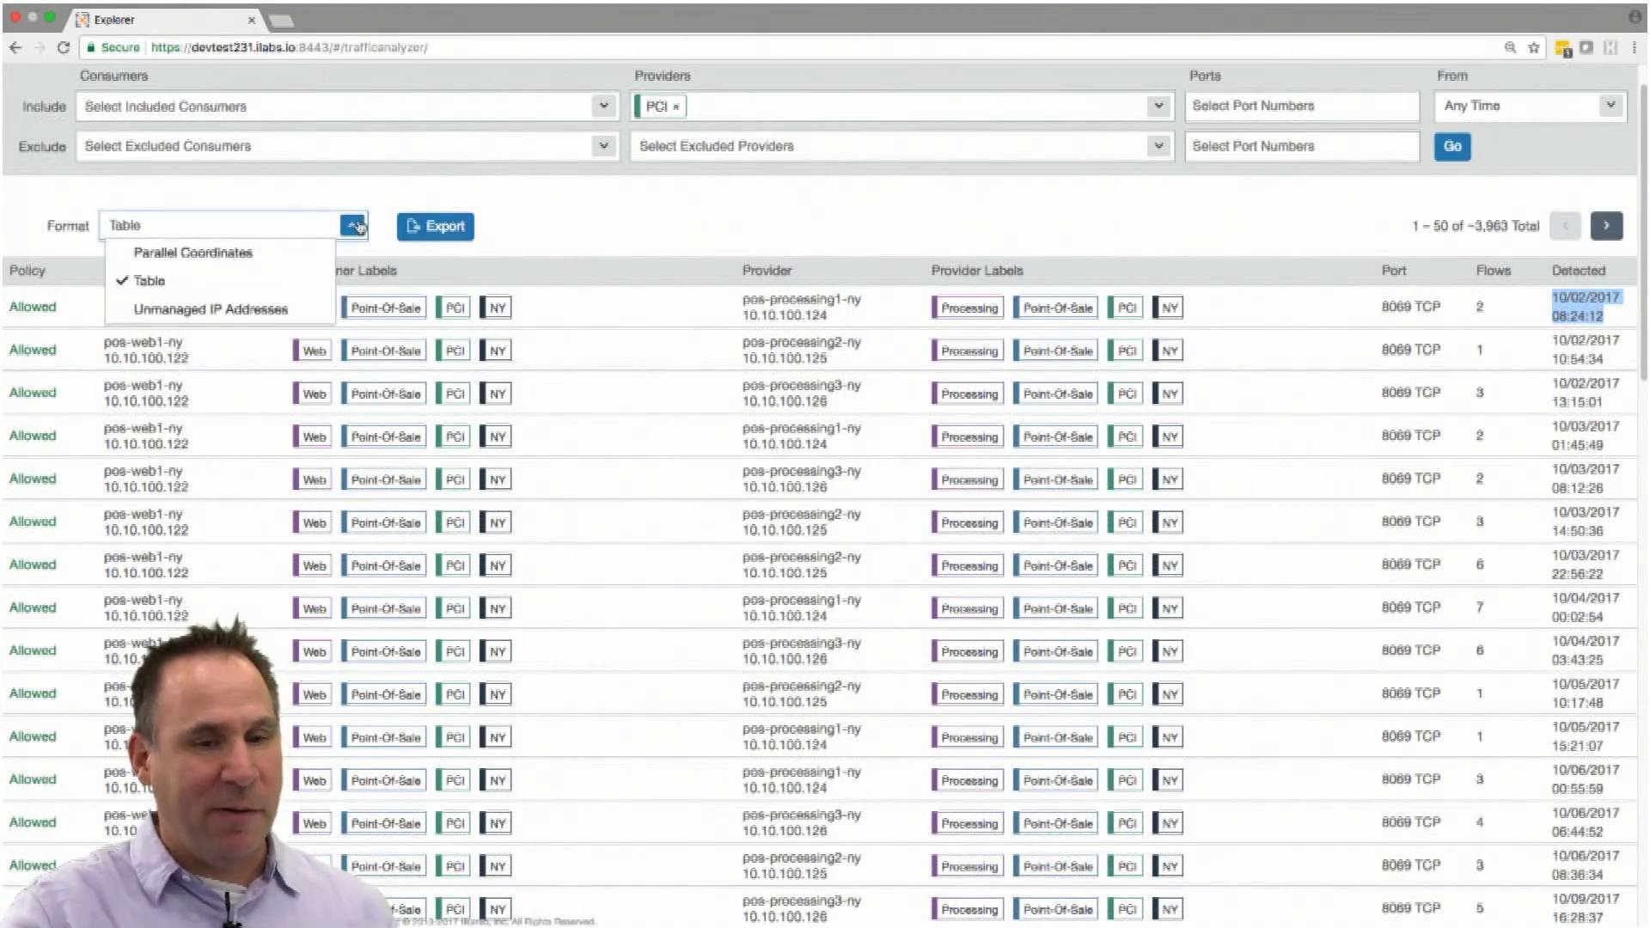
Show PCI traffic as parallel coordinates, drilling into Production and then Ordering | Production consumers
{"action": "left_click", "coordinate": [302, 256]}
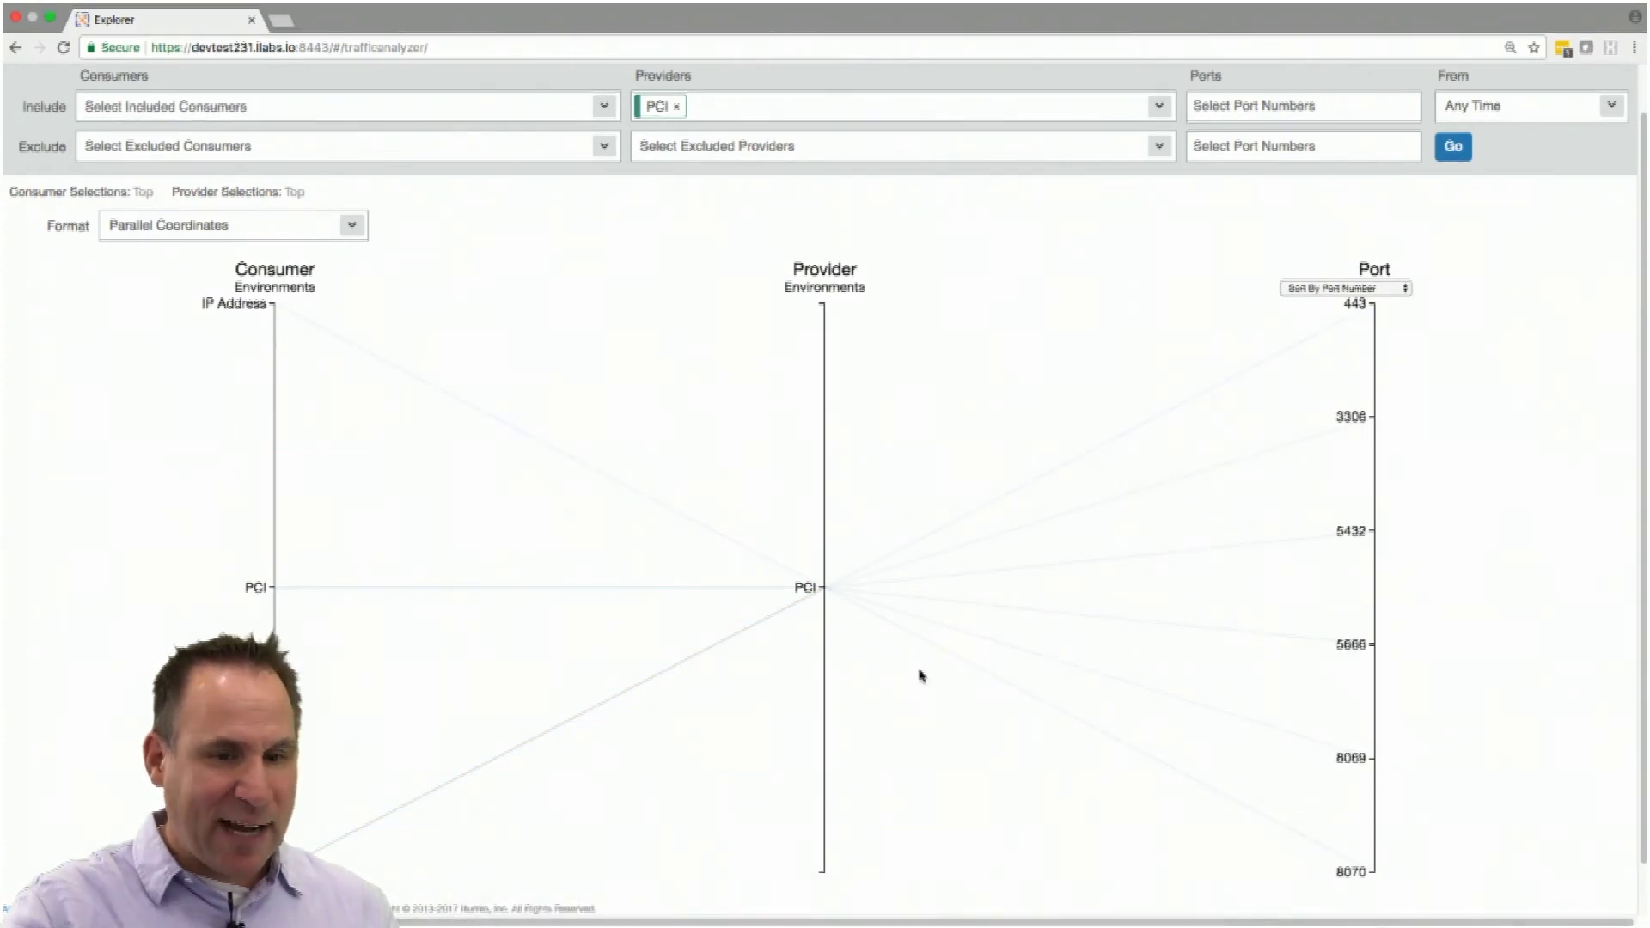
{"action": "left_click", "coordinate": [306, 821]}
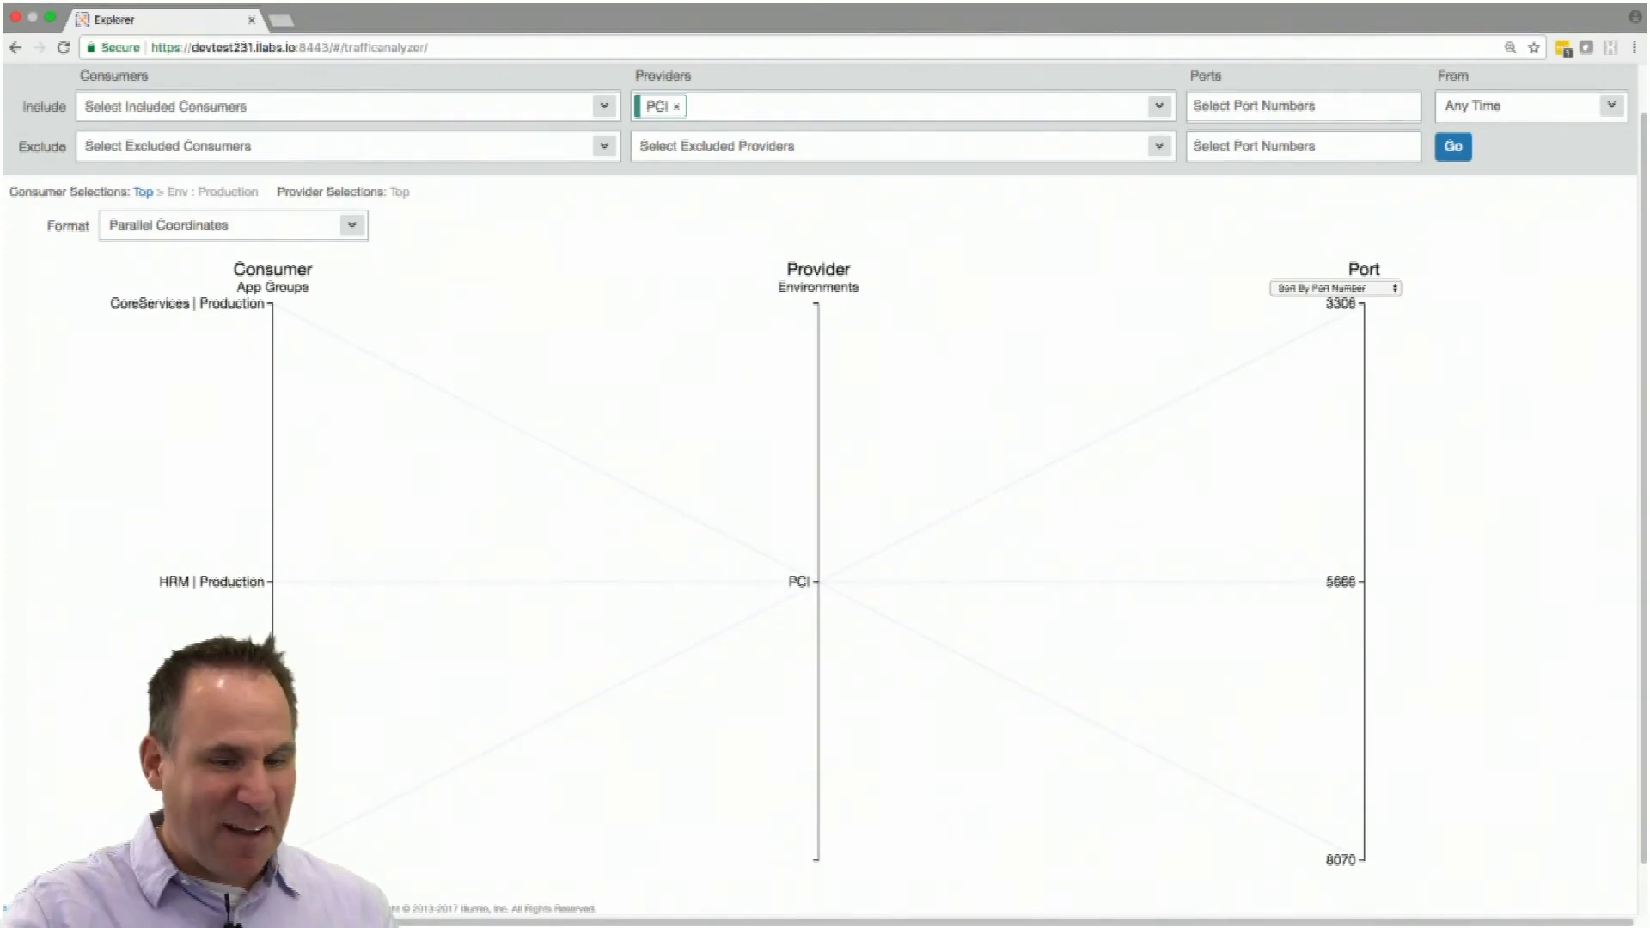
{"action": "left_click", "coordinate": [300, 846]}
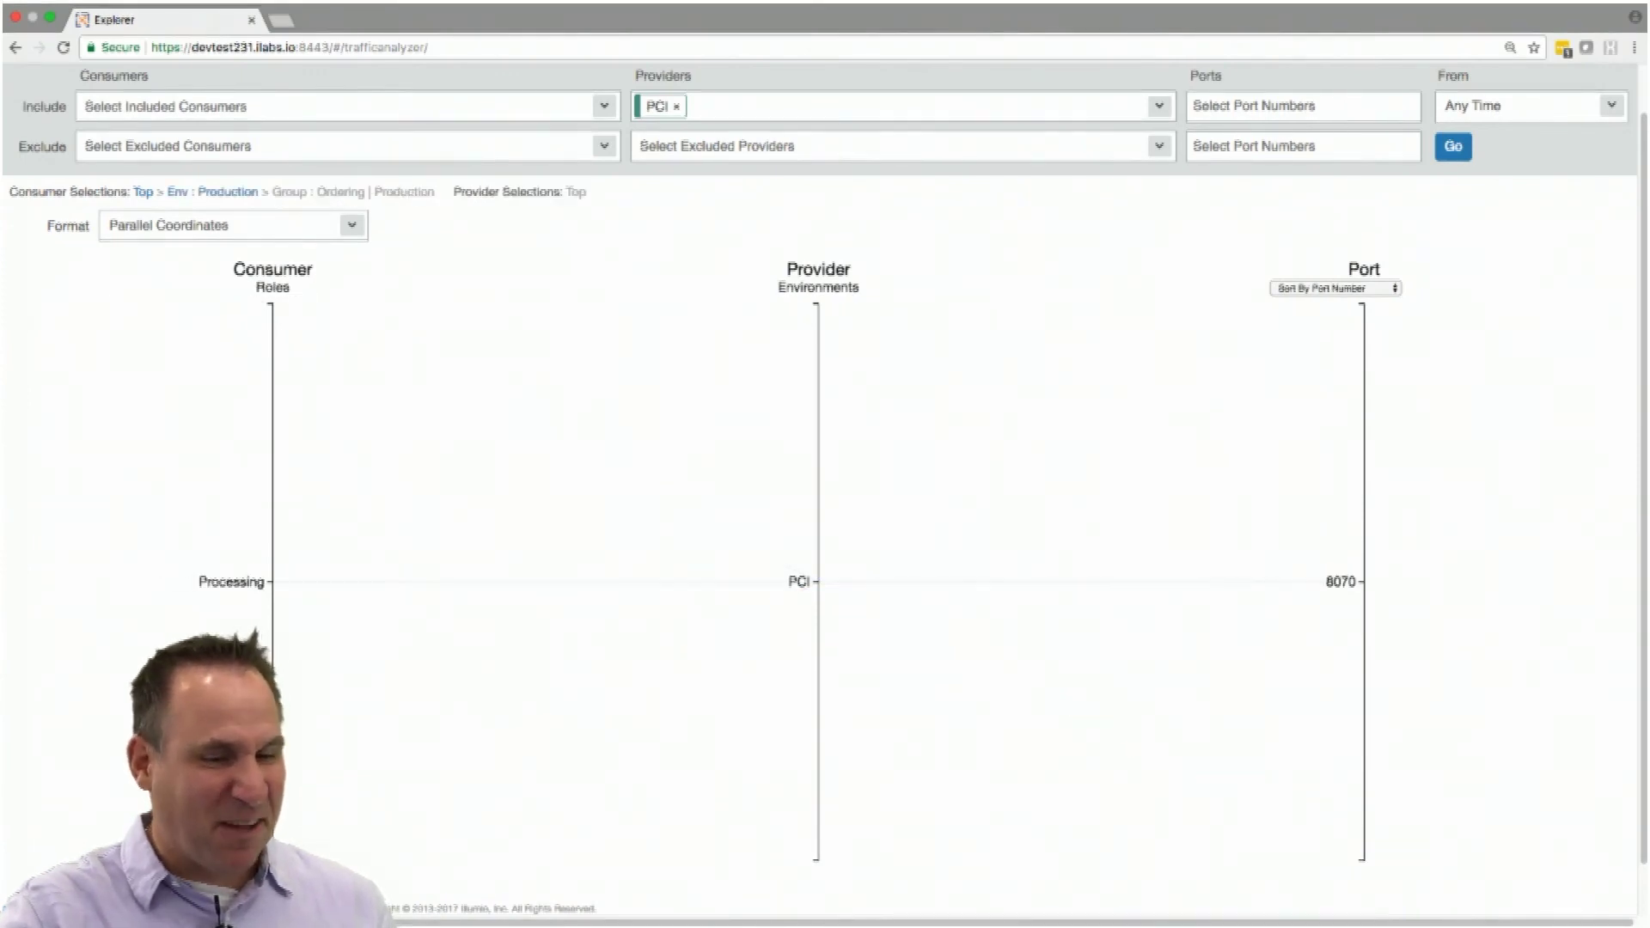